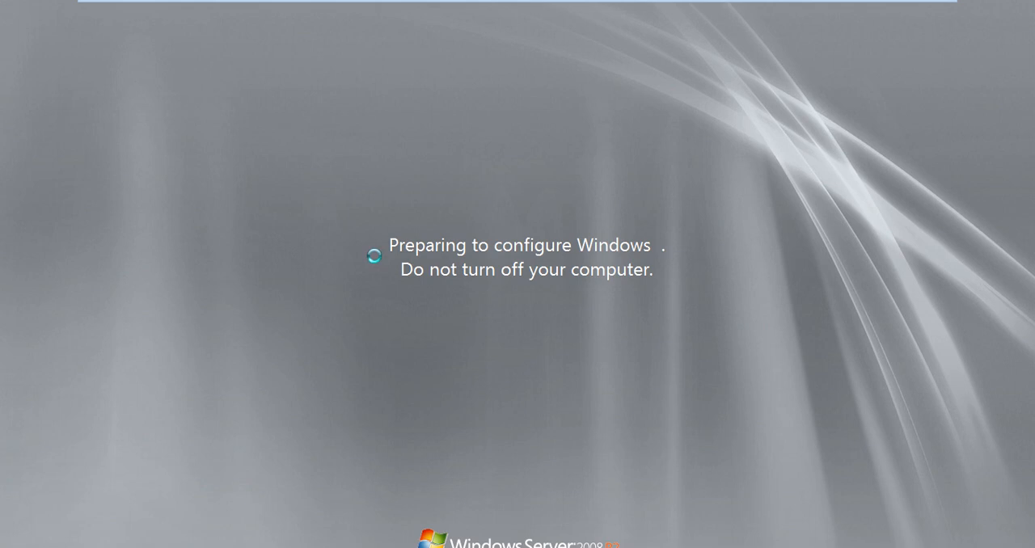
Step: Take the Windows Server 2008 R2 virtual machine out of full-screen mode
{"action": "mouse_move", "coordinate": [569, 2]}
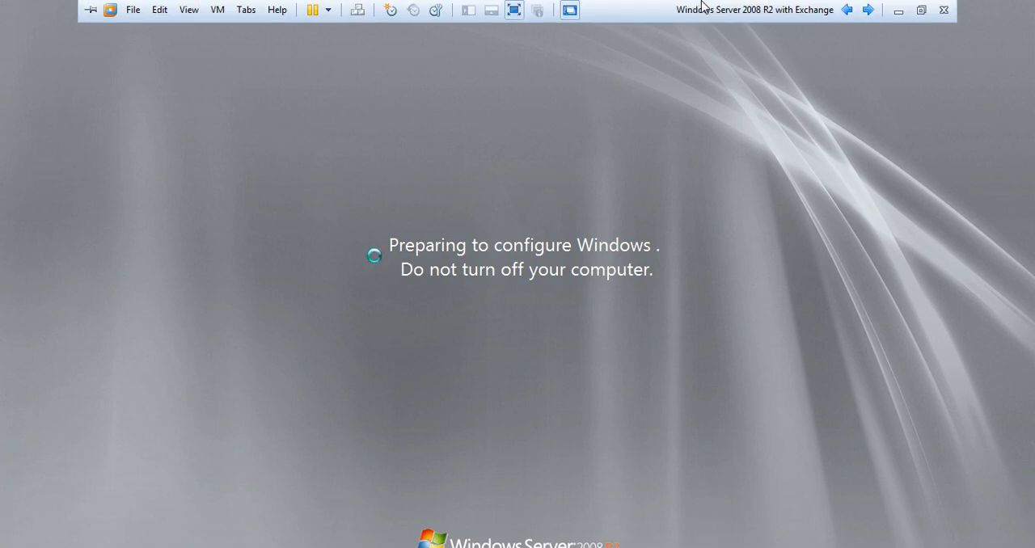
{"action": "left_click", "coordinate": [902, 15]}
{"action": "left_click", "coordinate": [921, 10]}
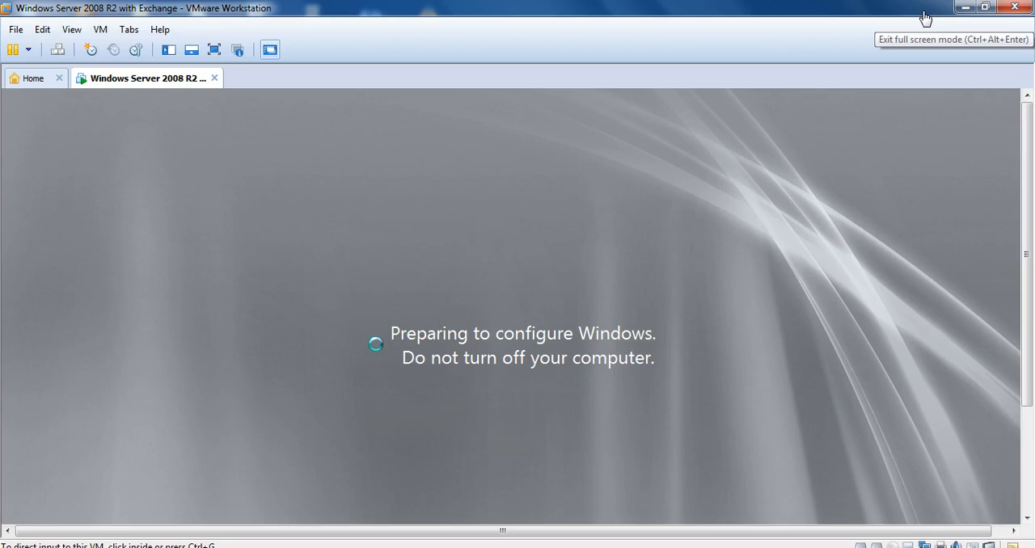
{"action": "left_click", "coordinate": [965, 9]}
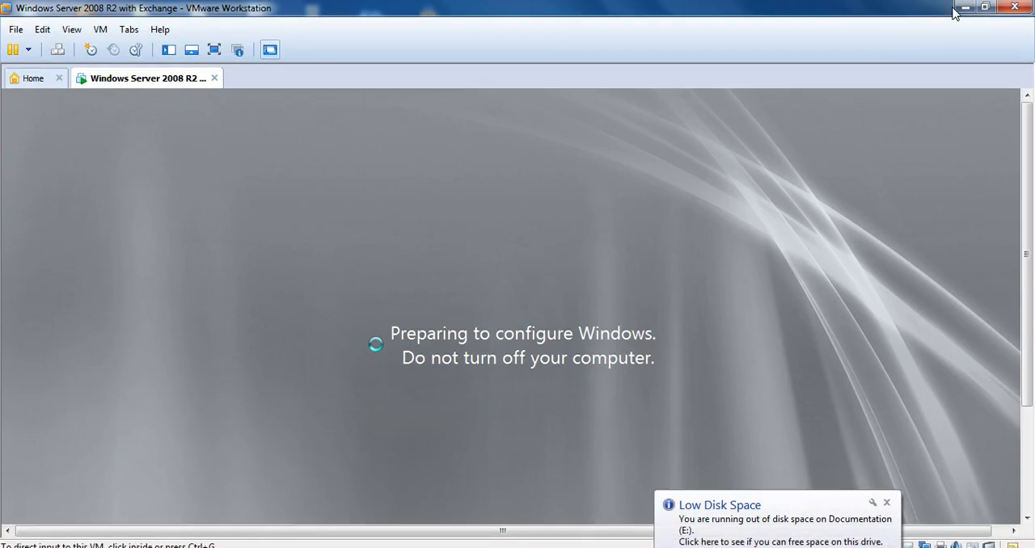
{"action": "left_click", "coordinate": [964, 8]}
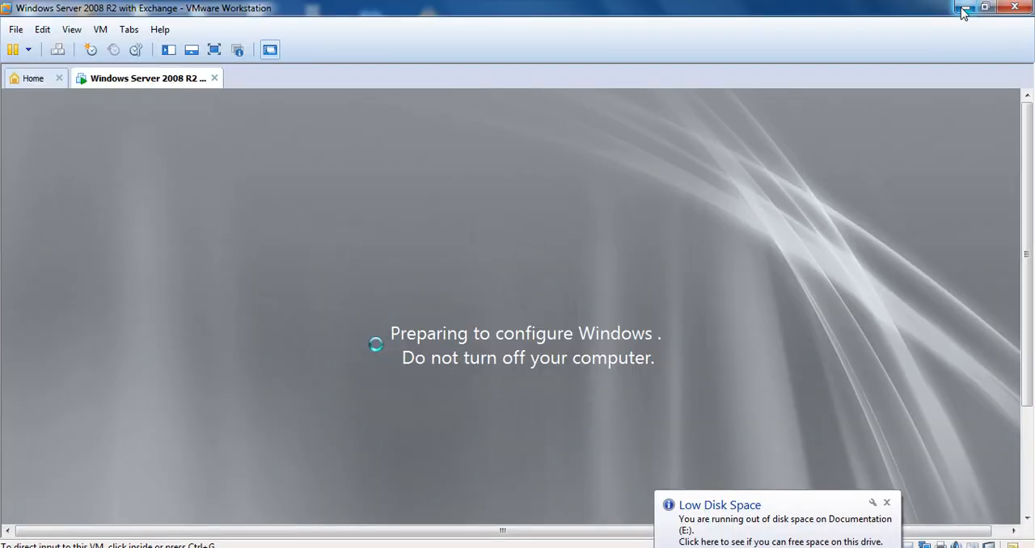
{"action": "left_click", "coordinate": [963, 9]}
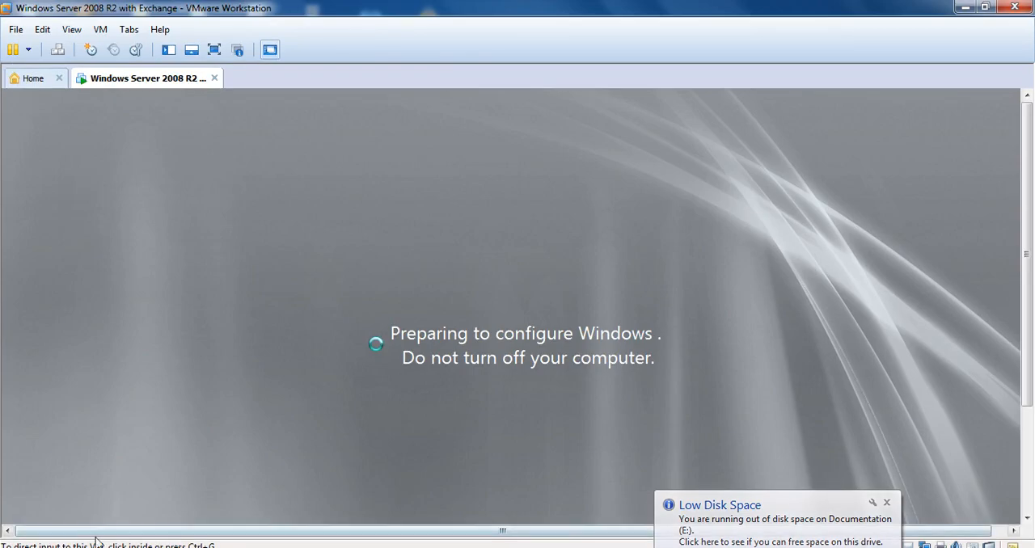
Step: Switch to Internet Explorer on the host computer and display the Trusted Root Certification Authorities certificates in Internet Options
{"action": "key", "text": "super"}
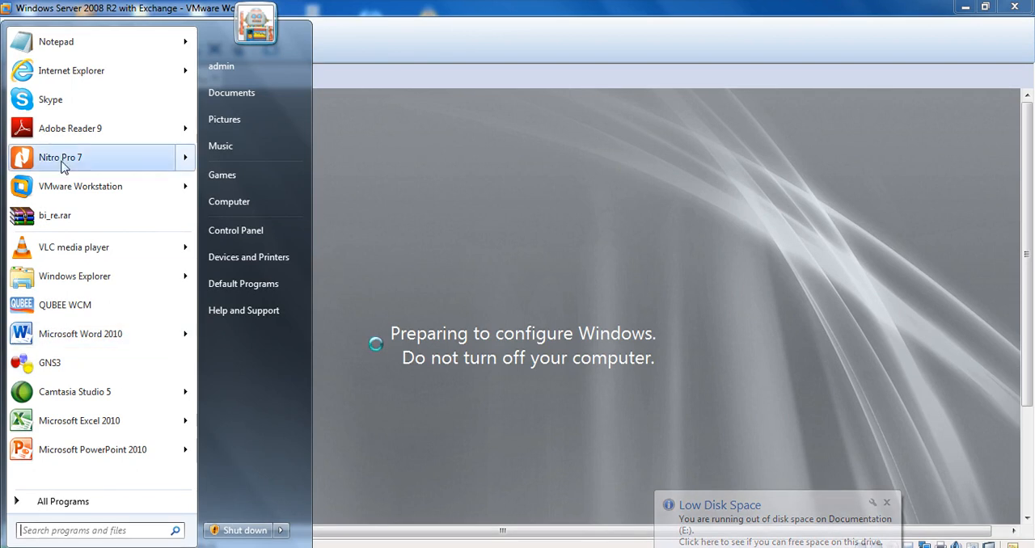
{"action": "left_click", "coordinate": [84, 82]}
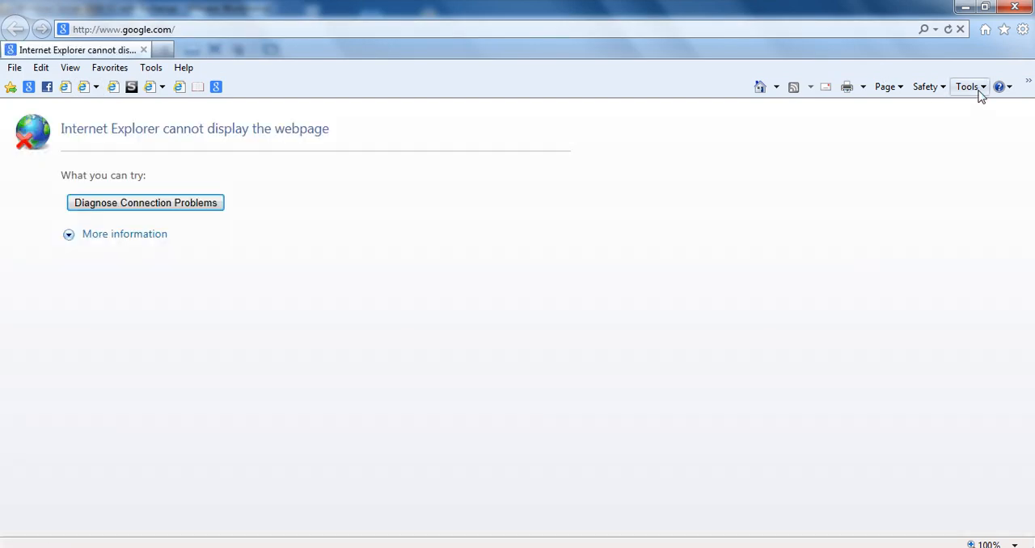
{"action": "left_click", "coordinate": [979, 91]}
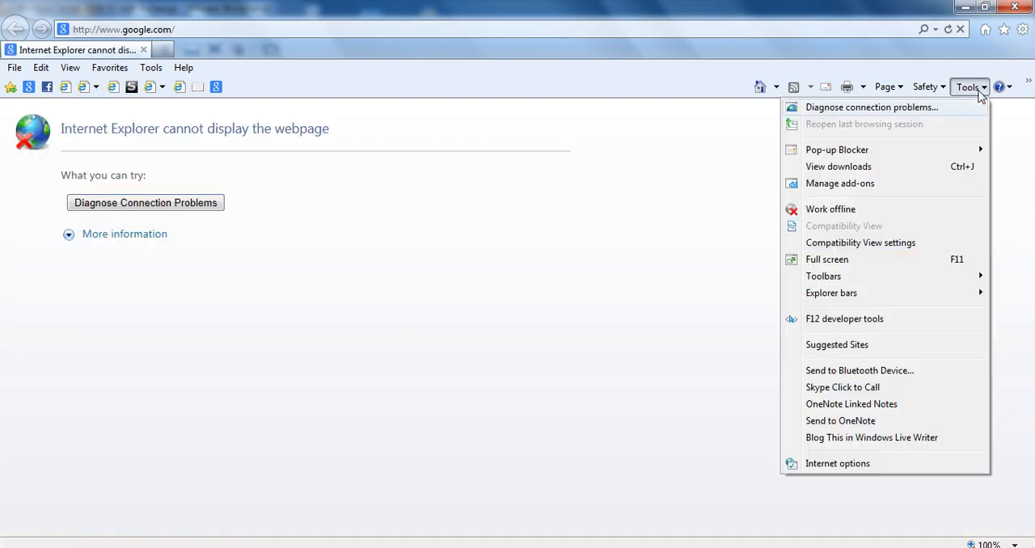
{"action": "left_click", "coordinate": [841, 468]}
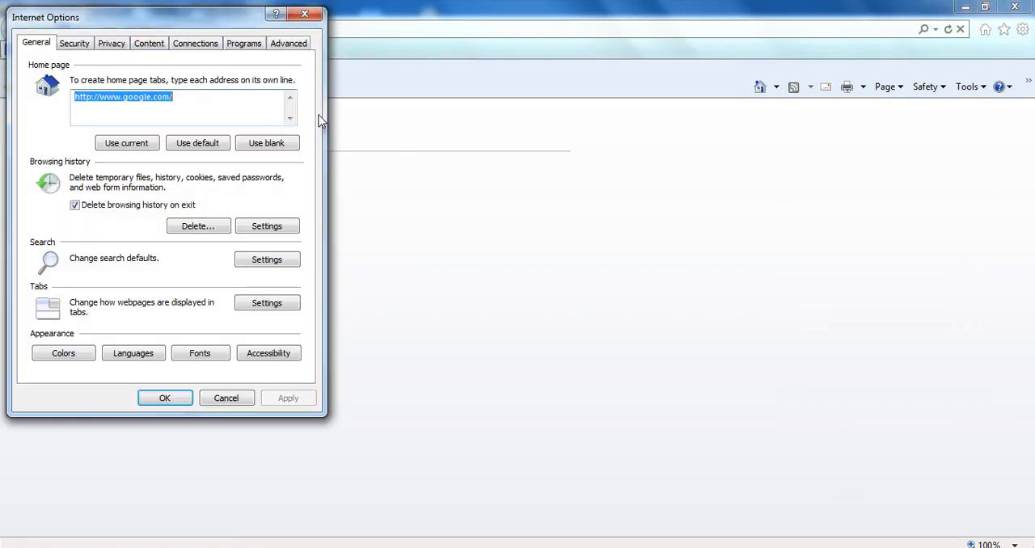
{"action": "left_click", "coordinate": [144, 43]}
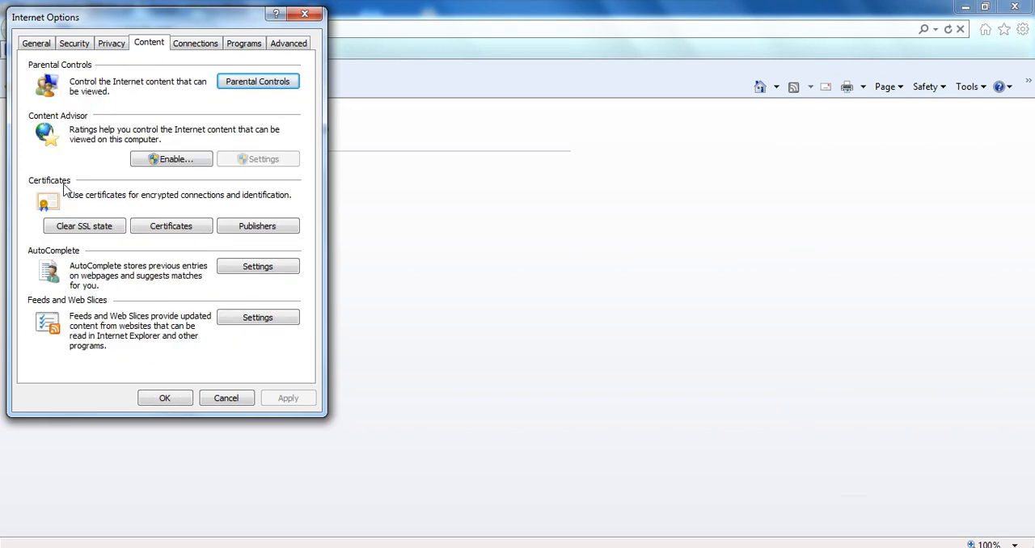
{"action": "left_click", "coordinate": [168, 229]}
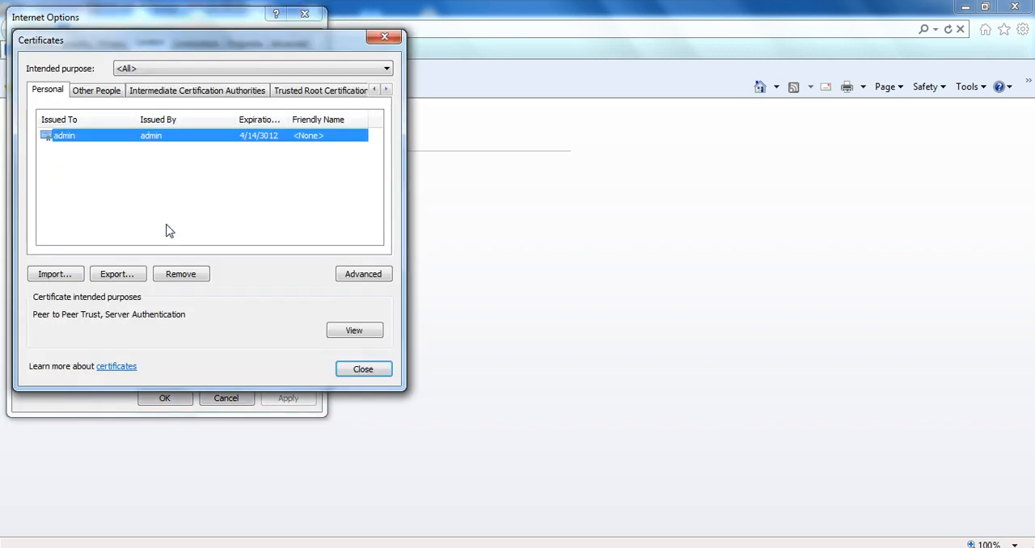
{"action": "left_click", "coordinate": [325, 92]}
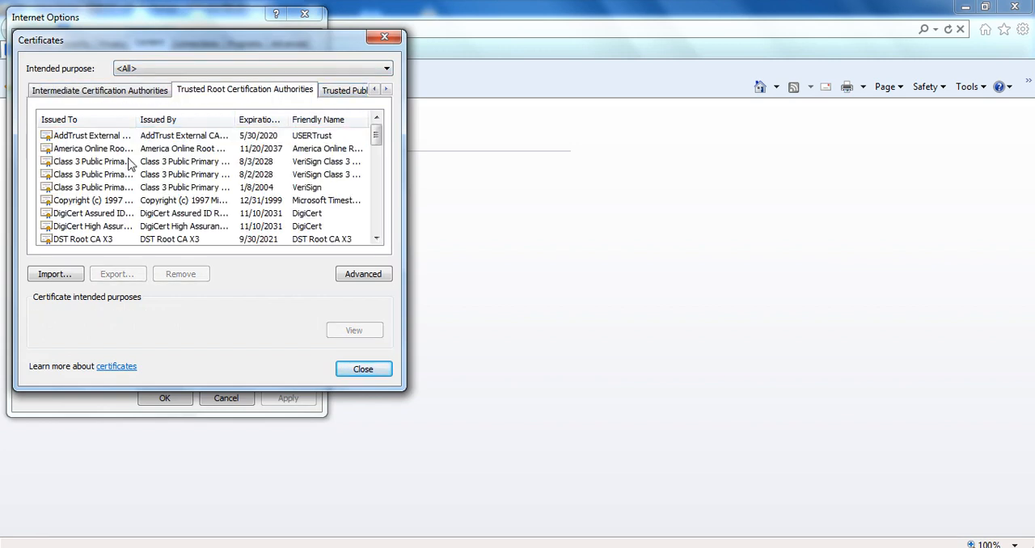
Step: Examine the list of trusted root certificates, checking which authorities the computer already trusts
{"action": "left_click", "coordinate": [129, 163]}
{"action": "key", "text": "Down"}
{"action": "key", "text": "Down"}
{"action": "key", "text": "Down"}
{"action": "key", "text": "Down"}
{"action": "key", "text": "Down"}
{"action": "key", "text": "Down"}
{"action": "key", "text": "Down"}
{"action": "key", "text": "Down"}
{"action": "key", "text": "Down"}
{"action": "key", "text": "Down"}
{"action": "key", "text": "Down"}
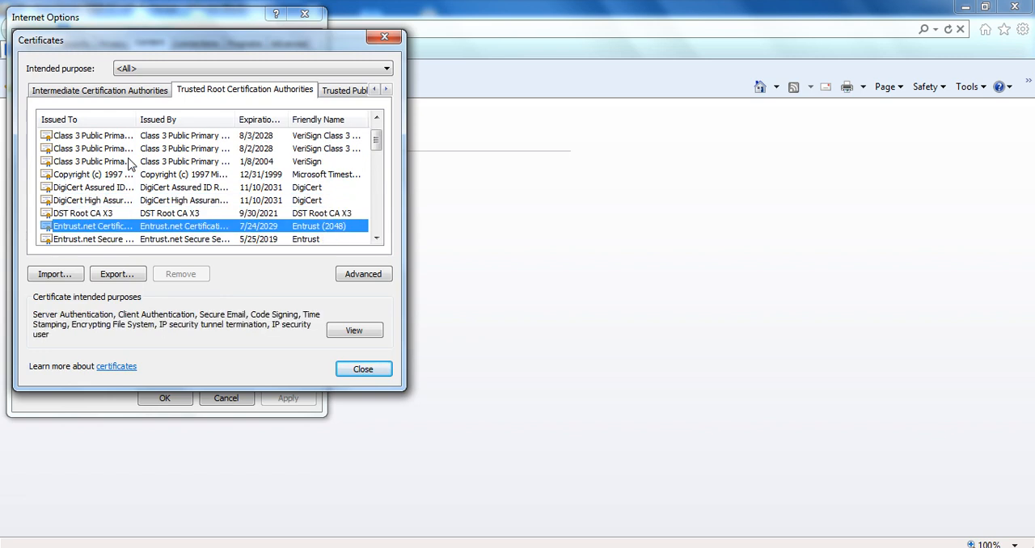
{"action": "key", "text": "Down"}
{"action": "key", "text": "Down"}
{"action": "key", "text": "Down"}
{"action": "key", "text": "Down"}
{"action": "key", "text": "Down"}
{"action": "key", "text": "Down"}
{"action": "key", "text": "Down"}
{"action": "key", "text": "Down"}
{"action": "key", "text": "Down"}
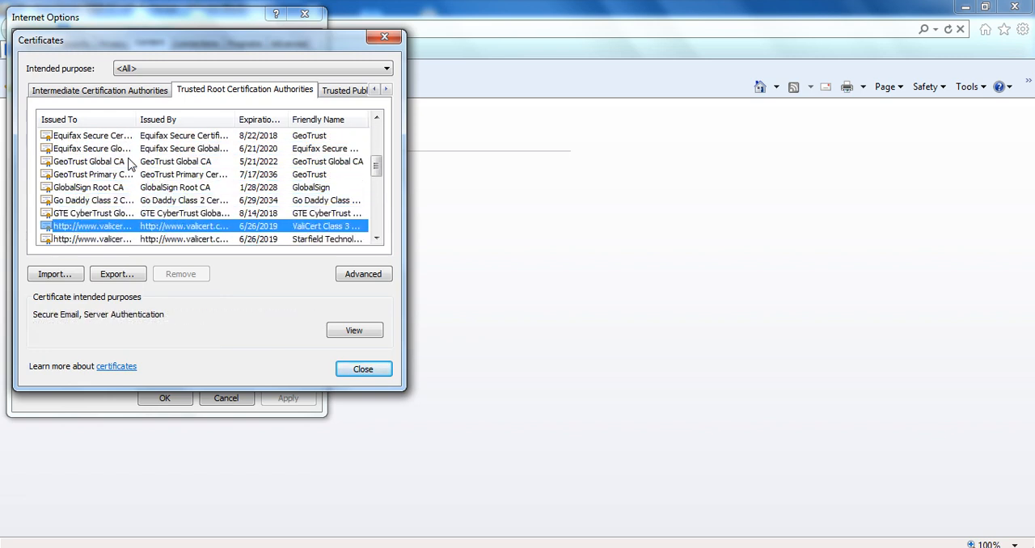
{"action": "key", "text": "Down"}
{"action": "key", "text": "Down"}
{"action": "key", "text": "Down"}
{"action": "key", "text": "Down"}
{"action": "key", "text": "Down"}
{"action": "key", "text": "Down"}
{"action": "key", "text": "Down"}
{"action": "key", "text": "Down"}
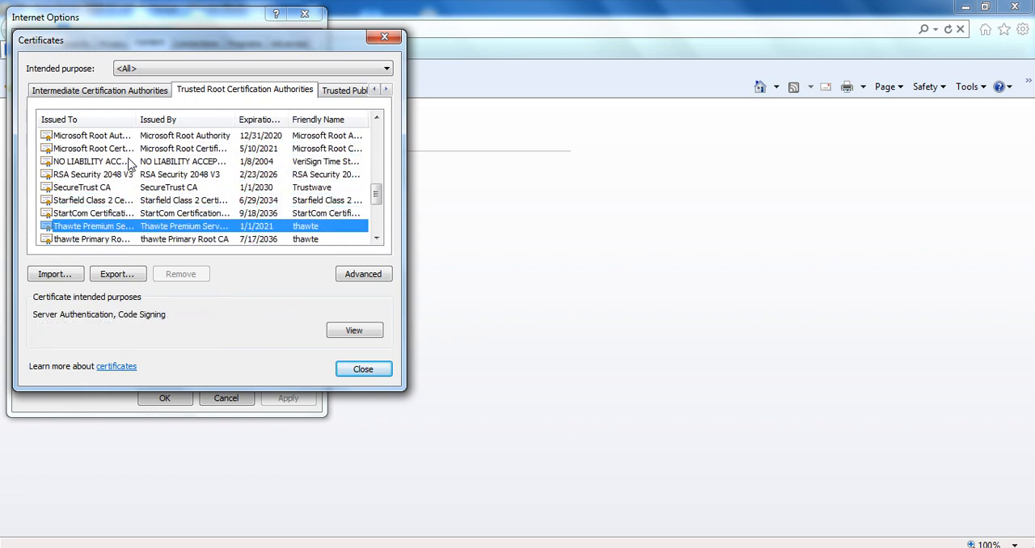
{"action": "key", "text": "Down"}
{"action": "key", "text": "Down"}
{"action": "key", "text": "Down"}
{"action": "key", "text": "Down"}
{"action": "key", "text": "Down"}
{"action": "key", "text": "Down"}
{"action": "key", "text": "Down"}
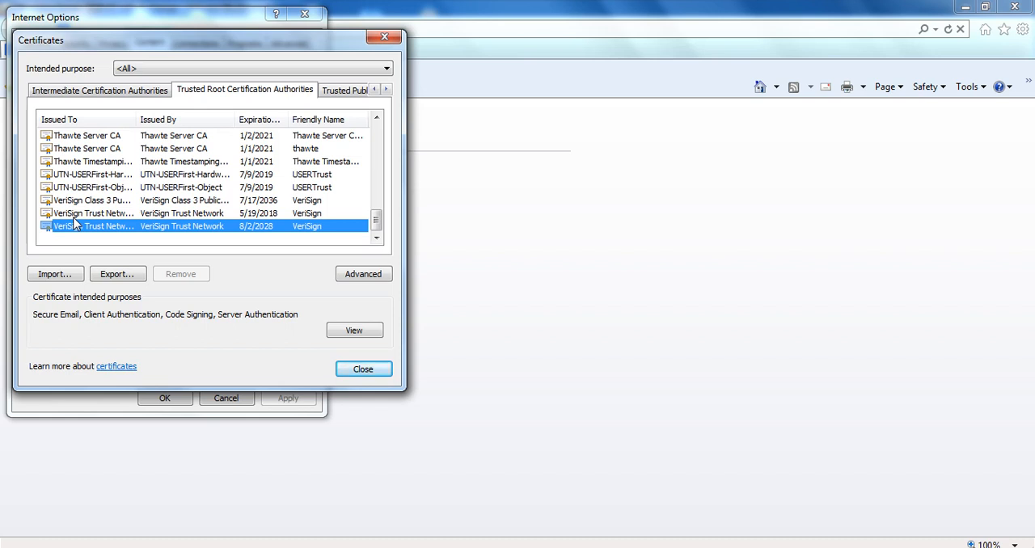
{"action": "key", "text": "Up"}
{"action": "key", "text": "Up"}
{"action": "key", "text": "Up"}
{"action": "key", "text": "Up"}
{"action": "key", "text": "Up"}
{"action": "key", "text": "Up"}
{"action": "key", "text": "Up"}
{"action": "key", "text": "Up"}
{"action": "key", "text": "Up"}
{"action": "key", "text": "Up"}
{"action": "key", "text": "Up"}
{"action": "key", "text": "Up"}
{"action": "key", "text": "Up"}
{"action": "key", "text": "Up"}
{"action": "key", "text": "Up"}
{"action": "key", "text": "Up"}
{"action": "key", "text": "Up"}
{"action": "key", "text": "Up"}
{"action": "key", "text": "Up"}
{"action": "key", "text": "Up"}
{"action": "key", "text": "Down"}
{"action": "key", "text": "Down"}
{"action": "key", "text": "Down"}
{"action": "key", "text": "Down"}
{"action": "key", "text": "Down"}
{"action": "key", "text": "Down"}
{"action": "key", "text": "Down"}
{"action": "key", "text": "Down"}
{"action": "key", "text": "Down"}
{"action": "key", "text": "Down"}
{"action": "key", "text": "Down"}
{"action": "key", "text": "Down"}
{"action": "key", "text": "Down"}
{"action": "key", "text": "Down"}
{"action": "key", "text": "Down"}
{"action": "key", "text": "Down"}
{"action": "key", "text": "Down"}
{"action": "key", "text": "Down"}
{"action": "key", "text": "Down"}
Step: View the Certificate Import Wizard's welcome page without importing anything, and close the certificate settings and Internet Explorer
{"action": "left_click", "coordinate": [66, 279]}
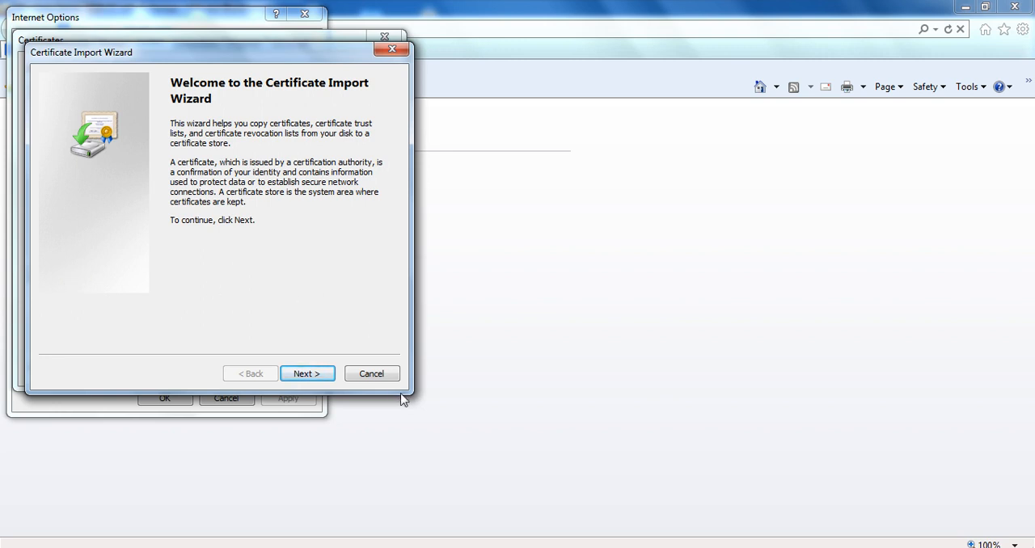
{"action": "left_click", "coordinate": [371, 374]}
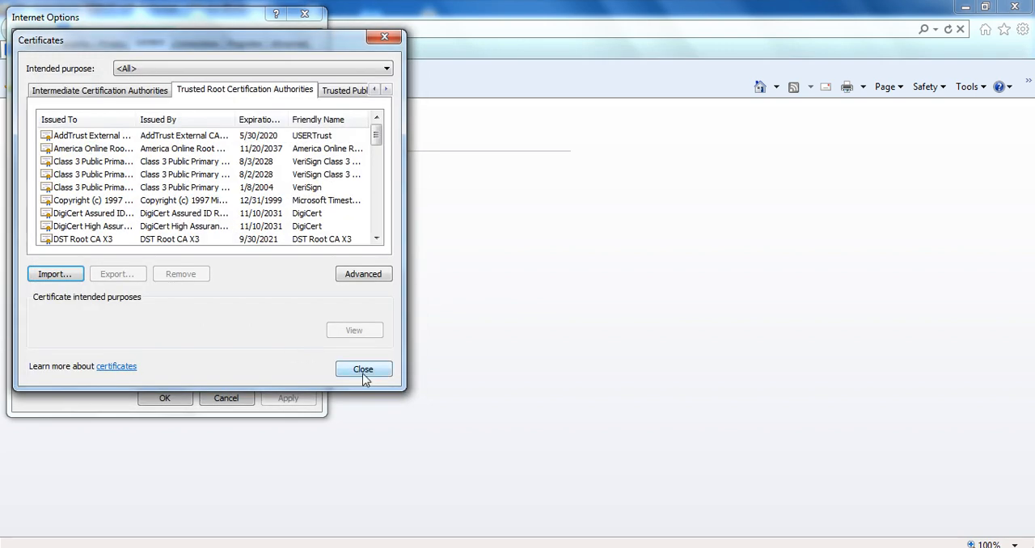
{"action": "left_click", "coordinate": [364, 374]}
{"action": "left_click", "coordinate": [242, 399]}
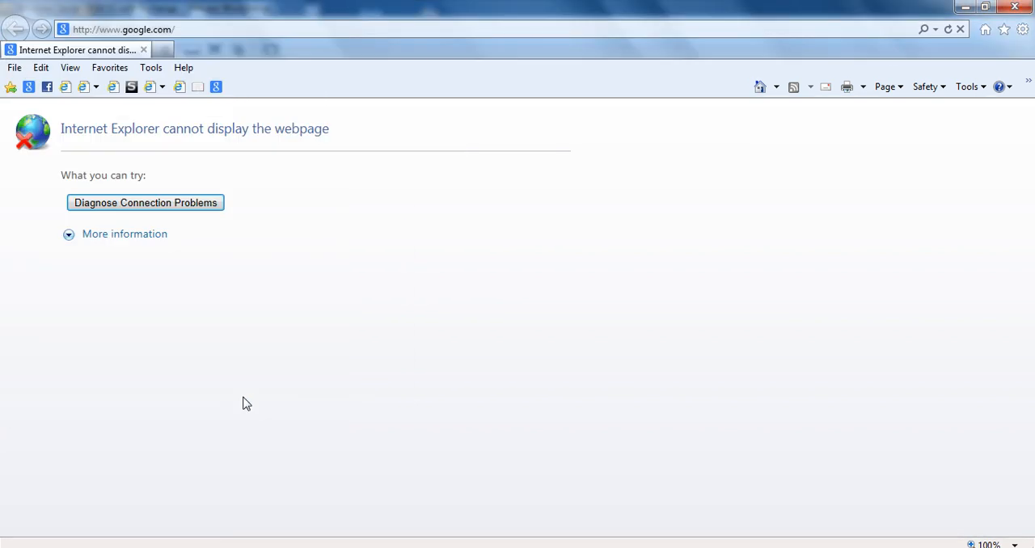
{"action": "left_click", "coordinate": [1030, 7]}
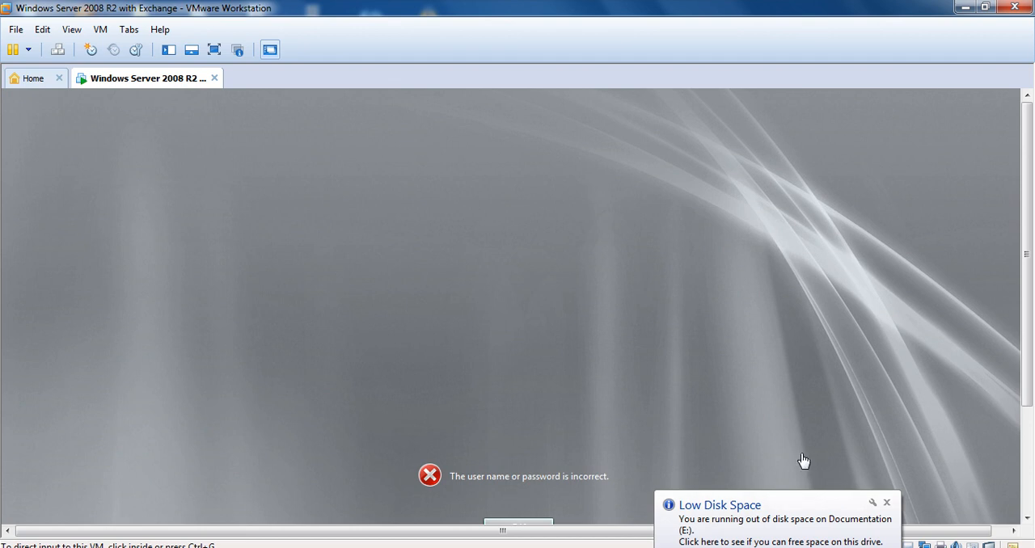
Step: Dismiss the failed logon message in the virtual machine and return the machine to full-screen mode
{"action": "left_click", "coordinate": [1027, 492]}
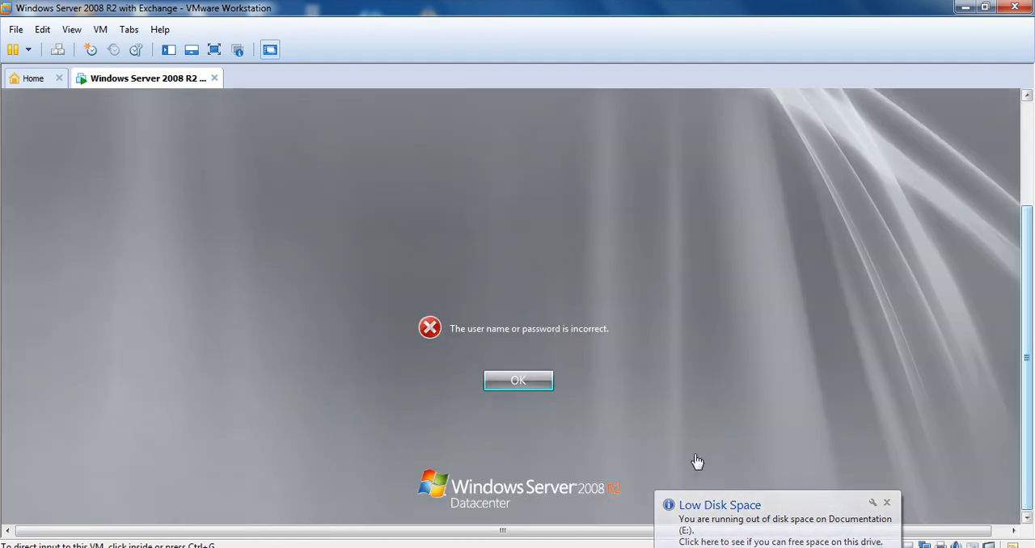
{"action": "left_click", "coordinate": [516, 380]}
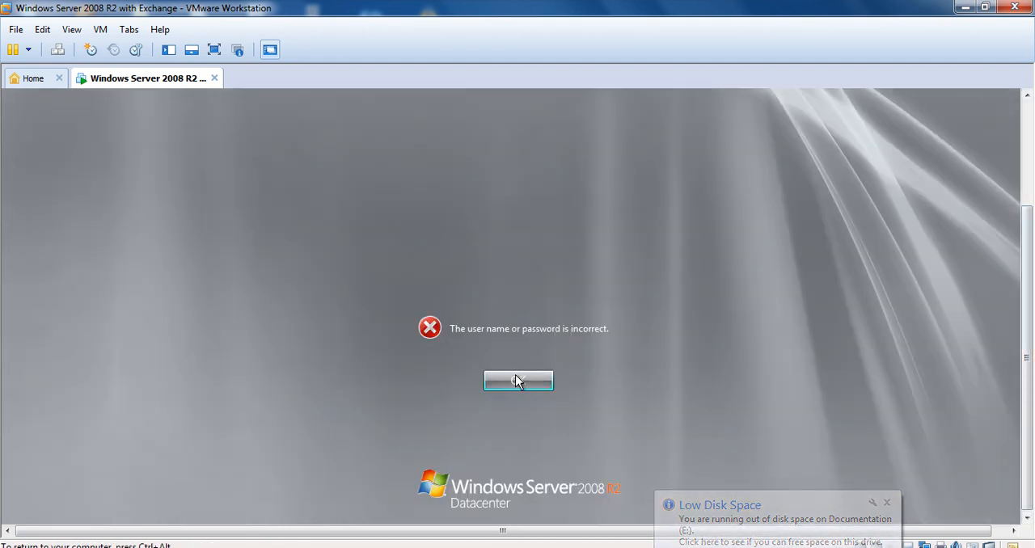
{"action": "left_click", "coordinate": [516, 381]}
{"action": "key", "text": "ctrl+alt"}
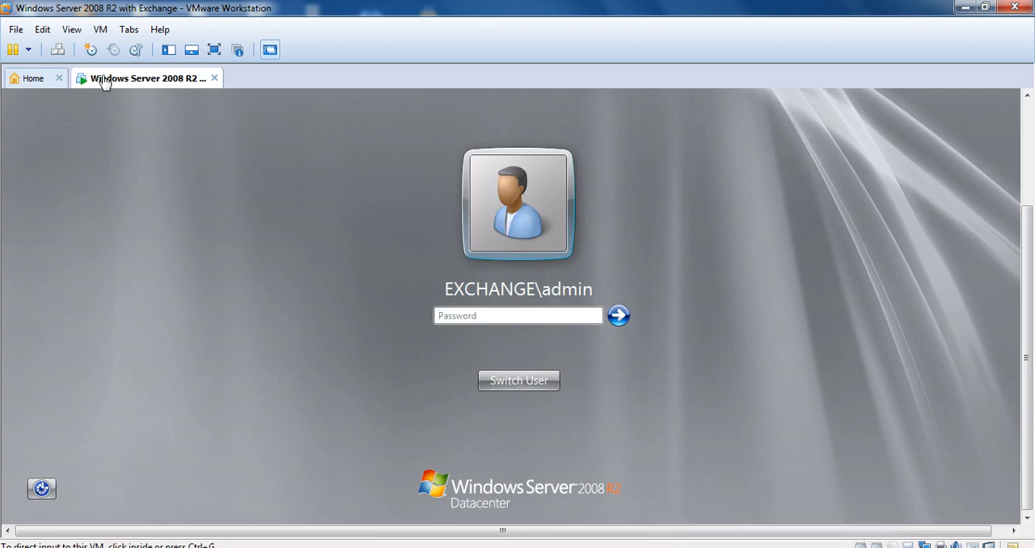
{"action": "left_click", "coordinate": [71, 33]}
{"action": "left_click", "coordinate": [94, 49]}
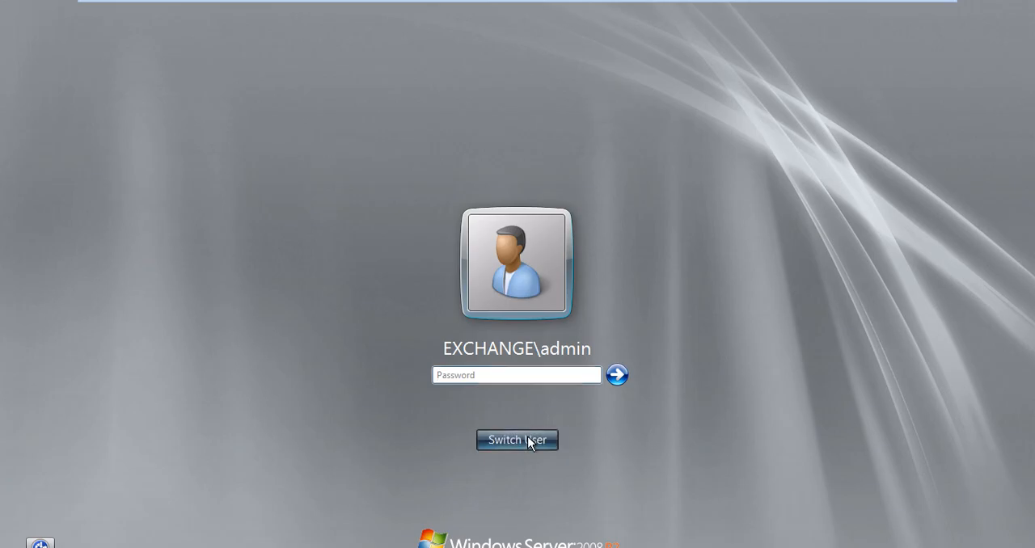
Step: Log on to the EXCHANGE domain as administrator with the account password, and cancel the Windows Activation dialog
{"action": "left_click", "coordinate": [529, 443]}
{"action": "left_click", "coordinate": [570, 357]}
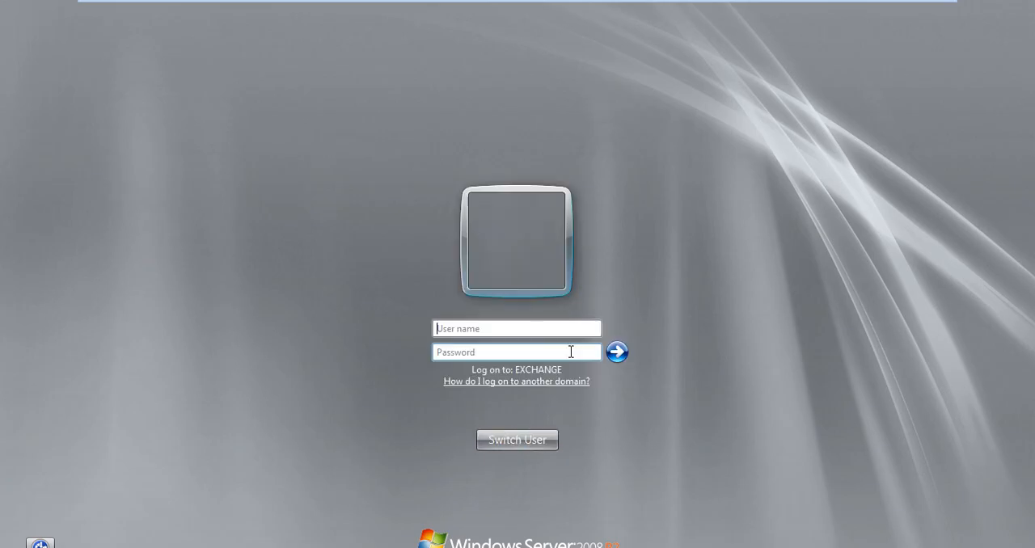
{"action": "type", "text": "administra"}
{"action": "type", "text": "tor"}
{"action": "type", "text": "•••••"}
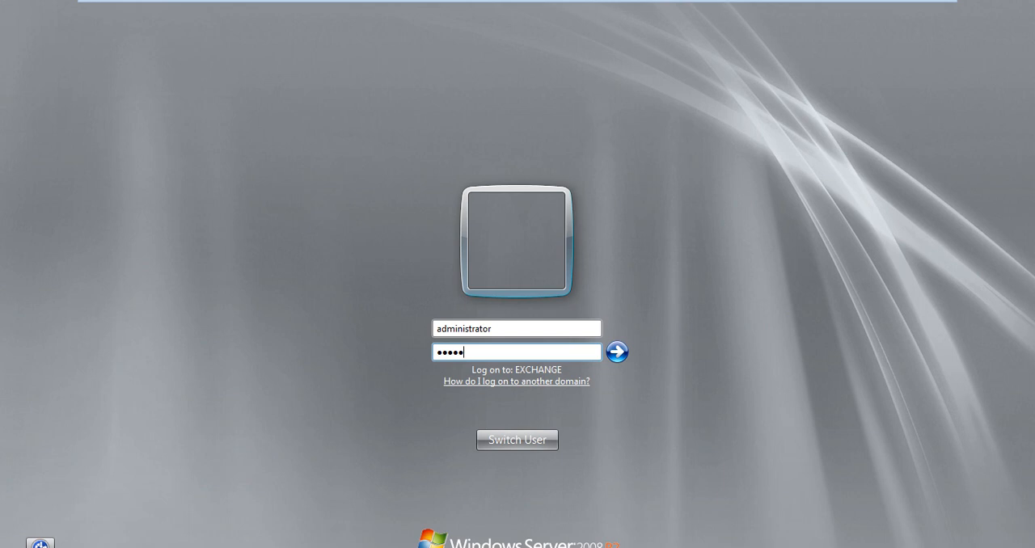
{"action": "type", "text": "•••"}
{"action": "key", "text": "Return"}
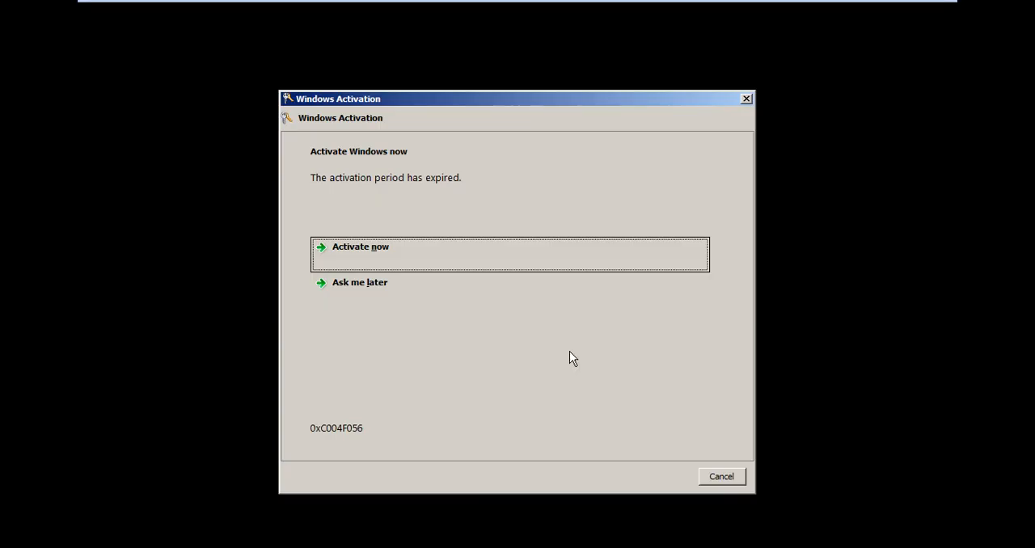
{"action": "left_click", "coordinate": [722, 477]}
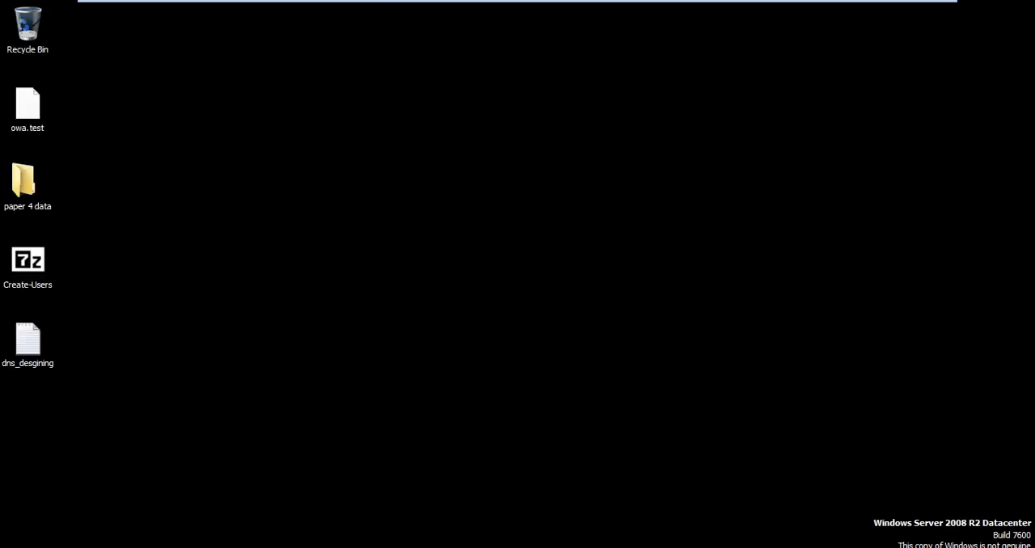
{"action": "left_click", "coordinate": [31, 545]}
{"action": "mouse_move", "coordinate": [268, 452]}
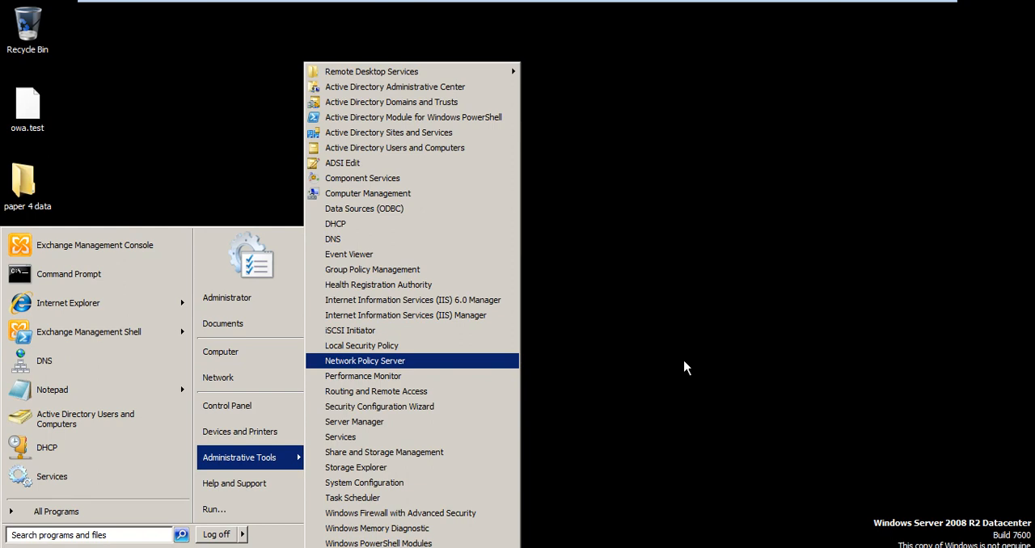
{"action": "left_click", "coordinate": [684, 368]}
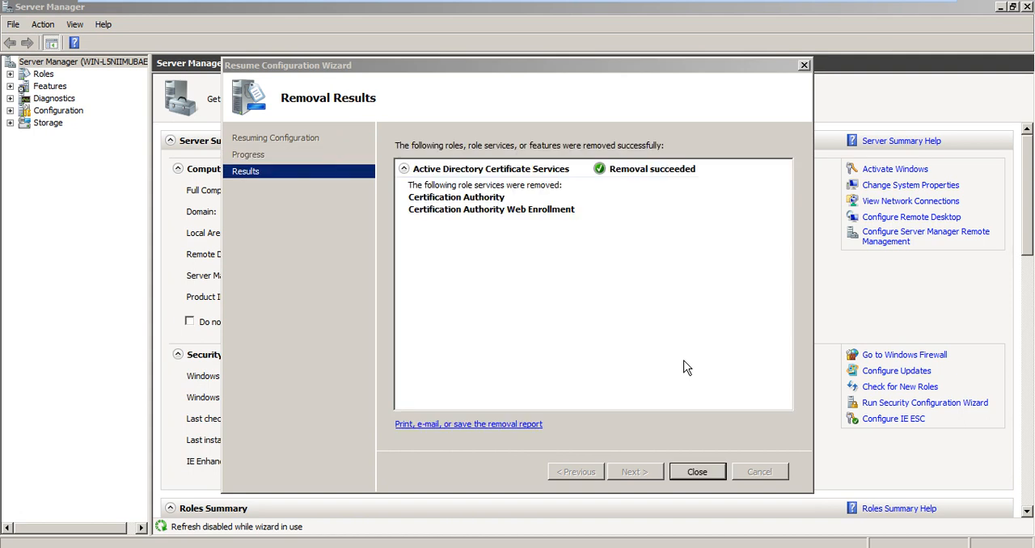
Step: Close the role removal results and select Active Directory Certificate Services for installation in the Add Roles Wizard
{"action": "left_click", "coordinate": [722, 477]}
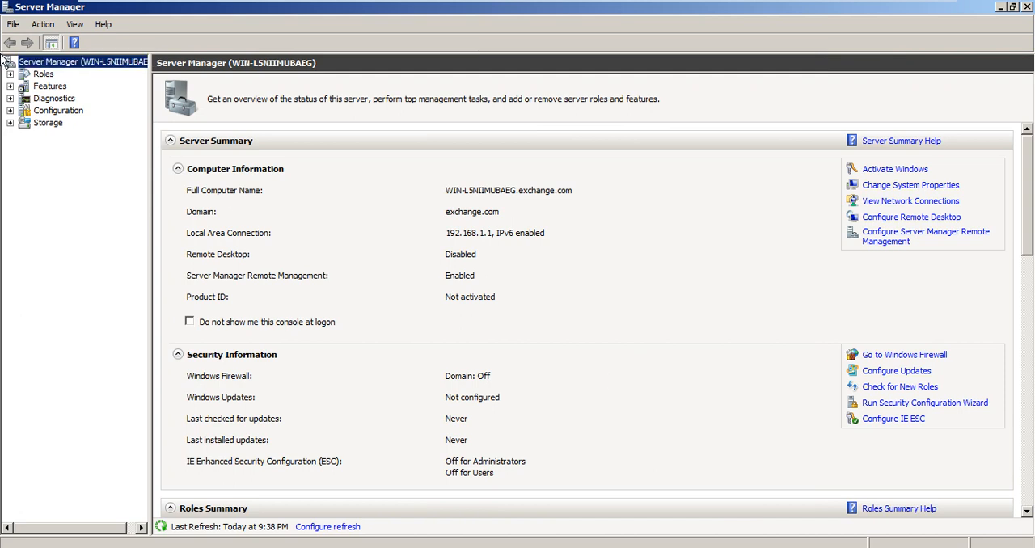
{"action": "left_click", "coordinate": [43, 74]}
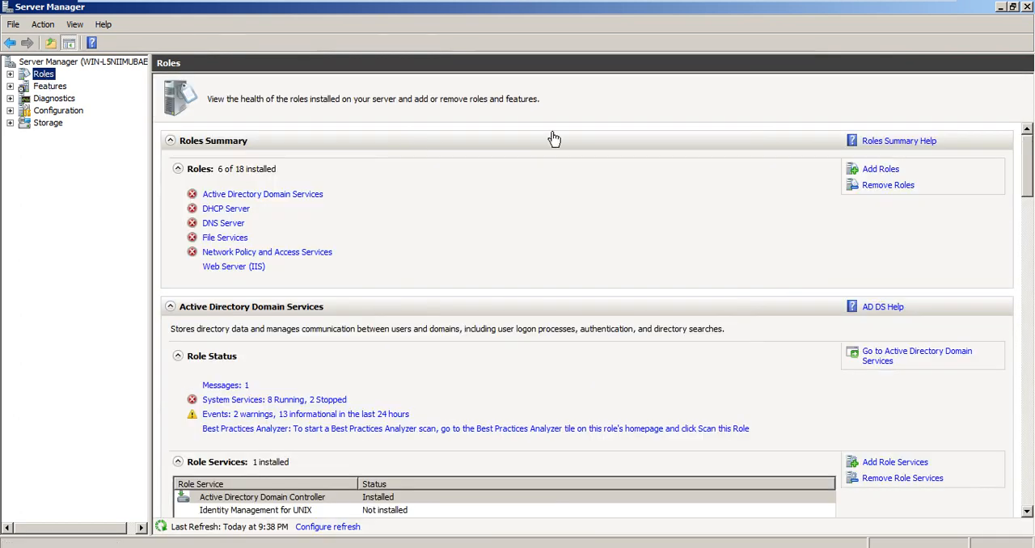
{"action": "left_click", "coordinate": [893, 172]}
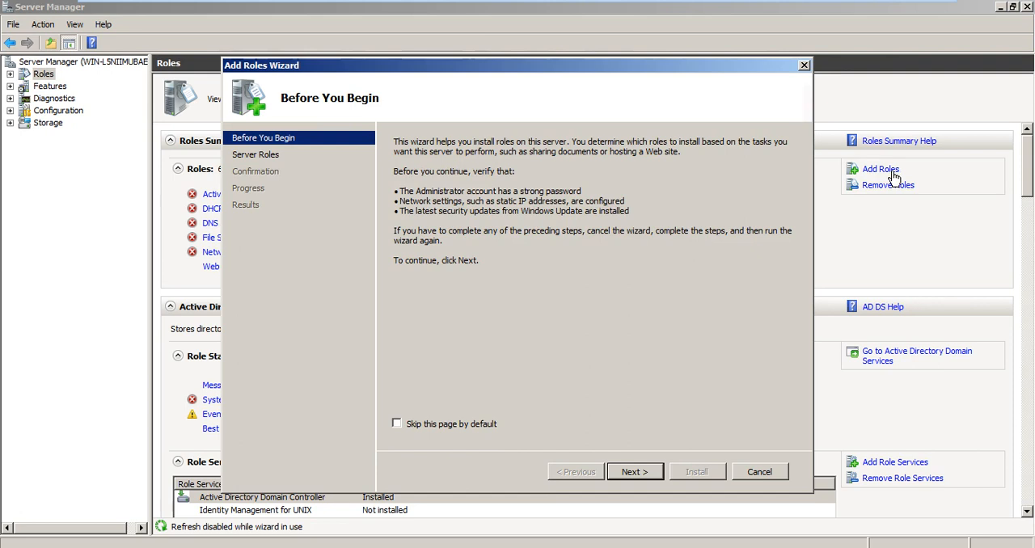
{"action": "left_click", "coordinate": [651, 473]}
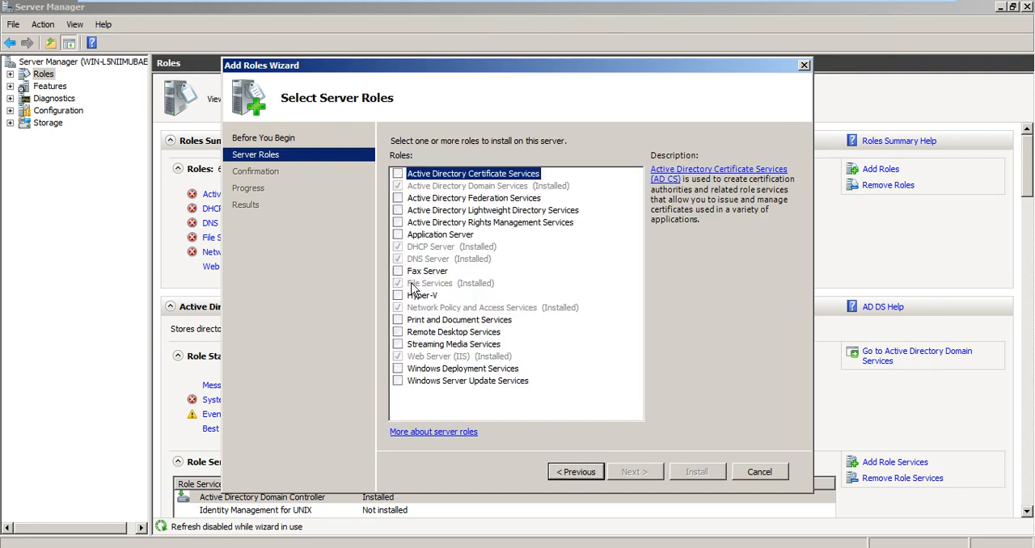
{"action": "left_click", "coordinate": [398, 174]}
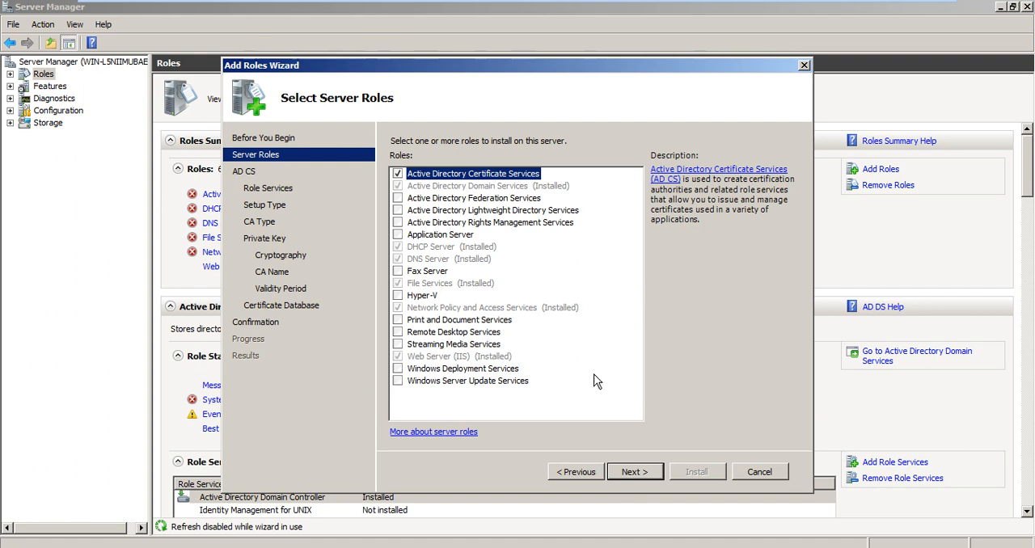
{"action": "left_click", "coordinate": [646, 478]}
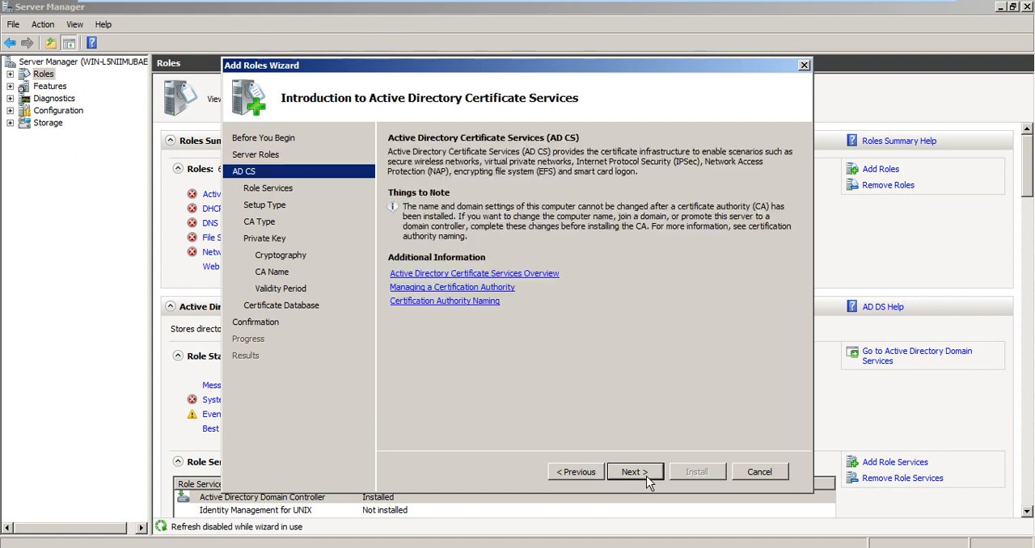
Step: Select the Certification Authority and Certification Authority Web Enrollment role services, and accept the Enterprise setup type
{"action": "left_click", "coordinate": [646, 479]}
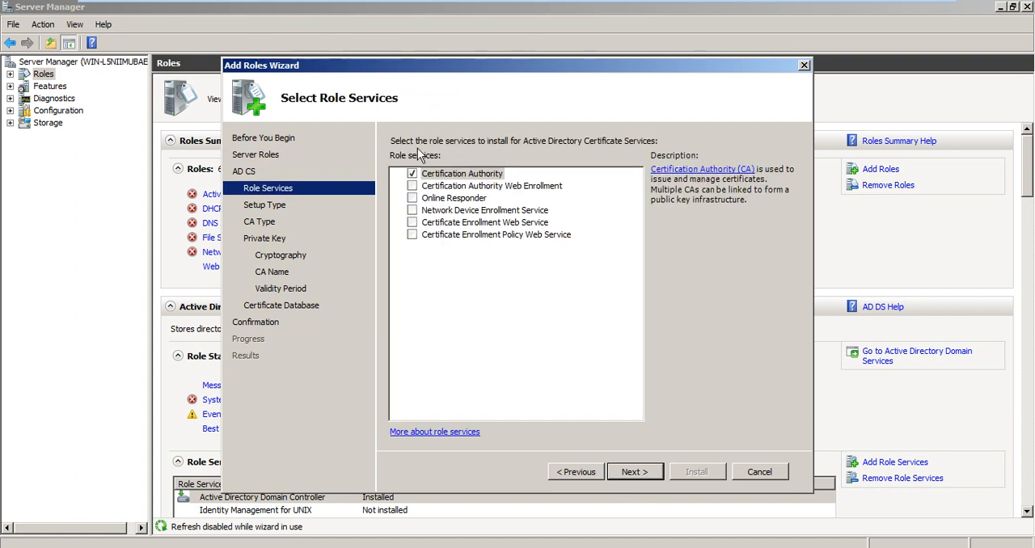
{"action": "left_click", "coordinate": [449, 175]}
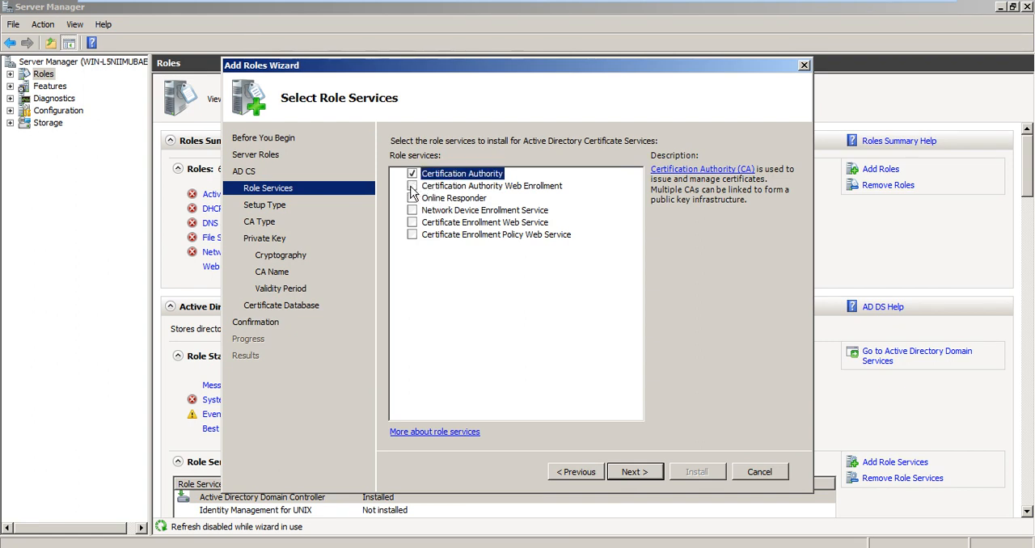
{"action": "left_click", "coordinate": [411, 186]}
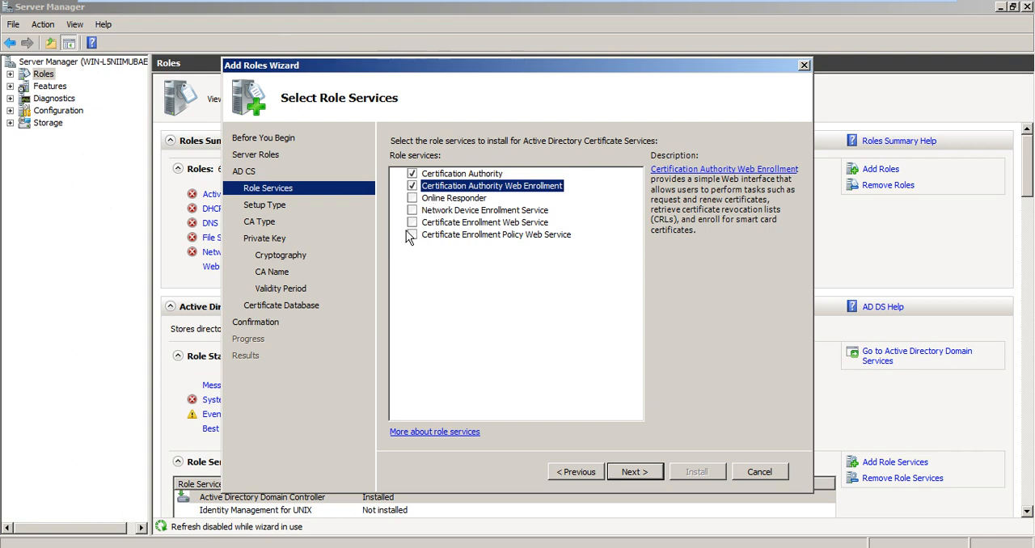
{"action": "left_click", "coordinate": [436, 174]}
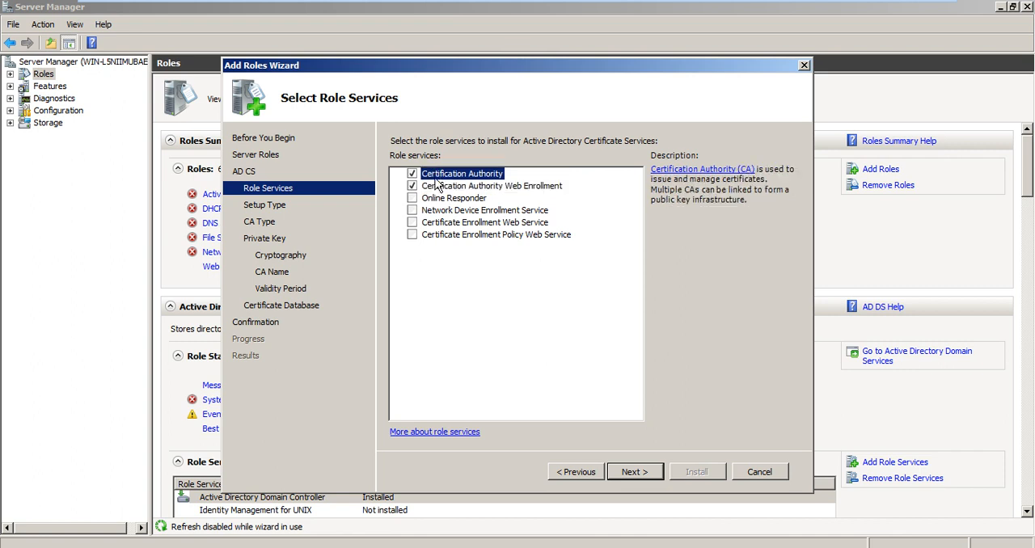
{"action": "left_click", "coordinate": [441, 187]}
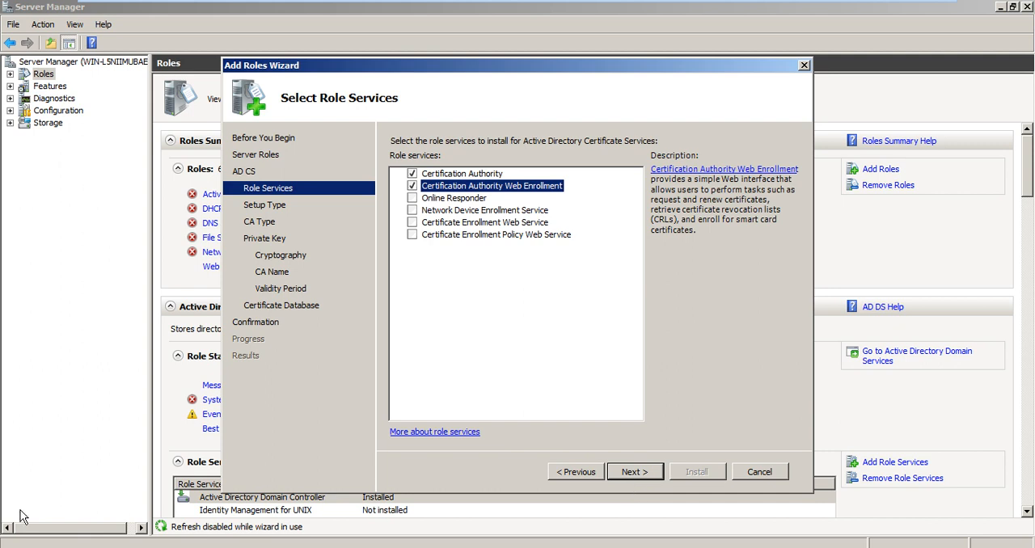
{"action": "left_click", "coordinate": [39, 545]}
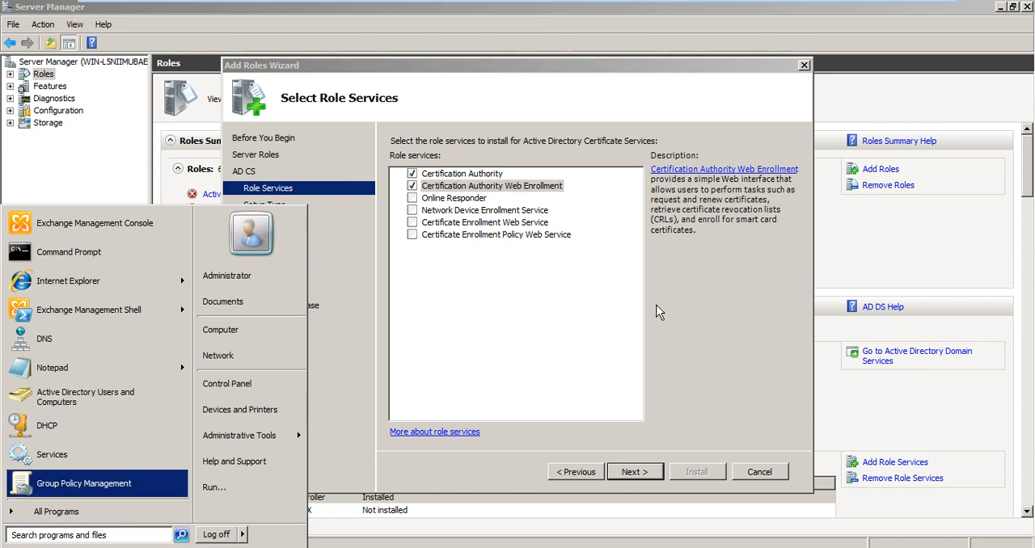
{"action": "left_click", "coordinate": [689, 308]}
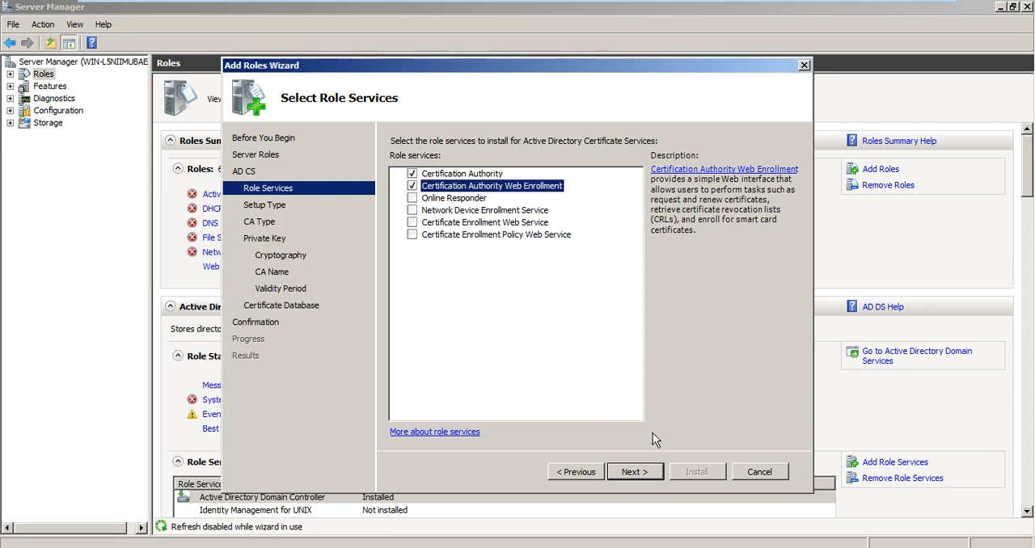
{"action": "left_click", "coordinate": [635, 473]}
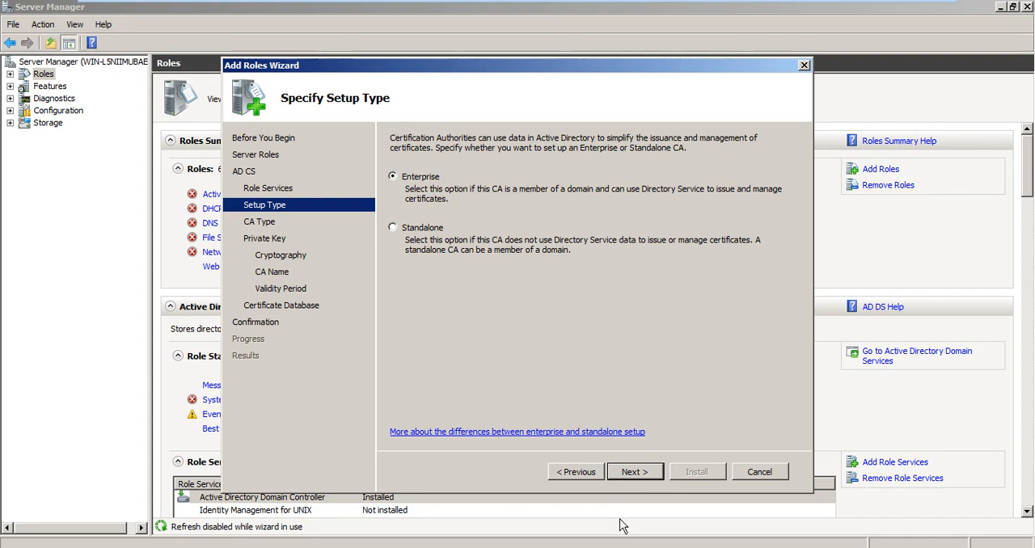
{"action": "left_click", "coordinate": [629, 475]}
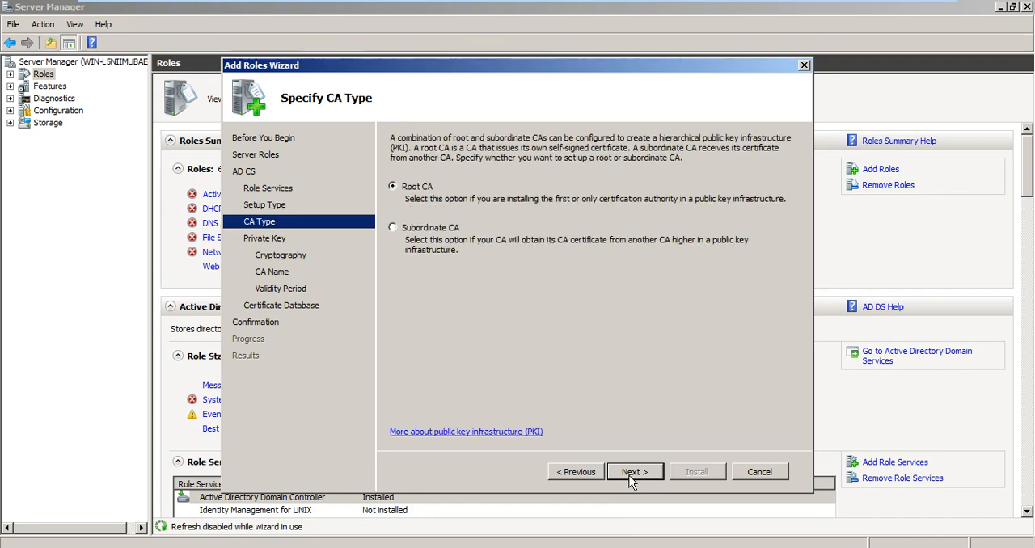
Step: Try the Standalone setup type, and return the certification authority to the Enterprise setup type
{"action": "left_click", "coordinate": [581, 473]}
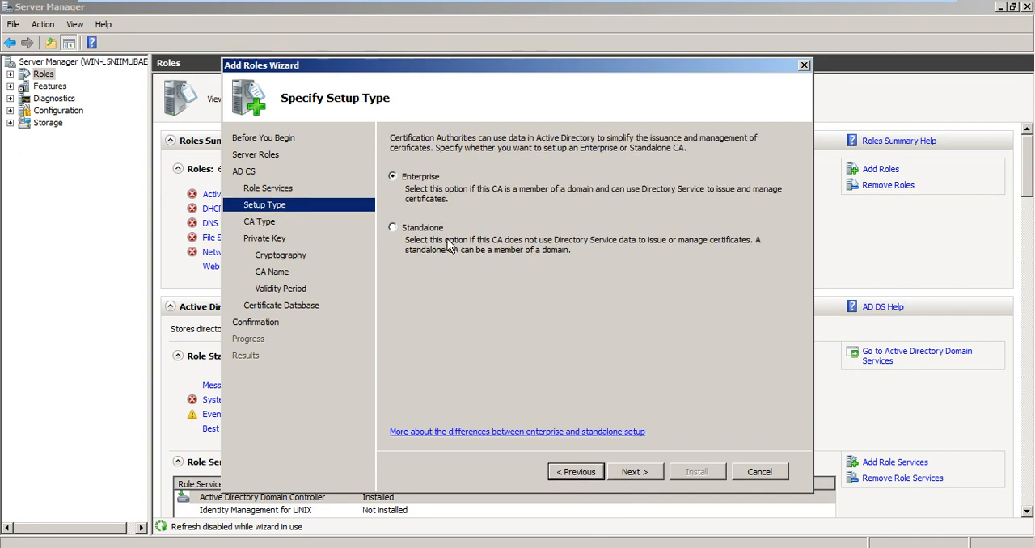
{"action": "left_click", "coordinate": [438, 230]}
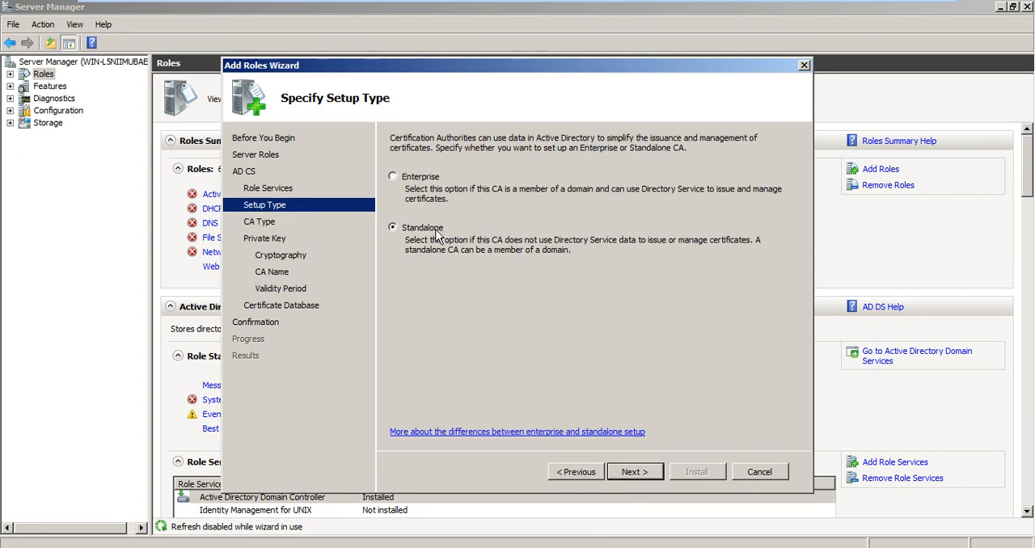
{"action": "left_click", "coordinate": [632, 473]}
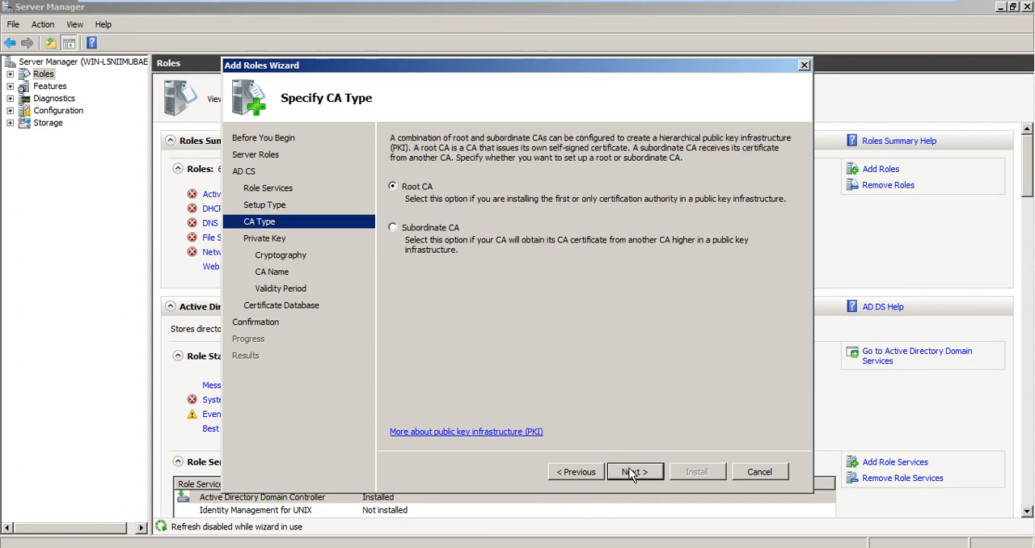
{"action": "left_click", "coordinate": [586, 469]}
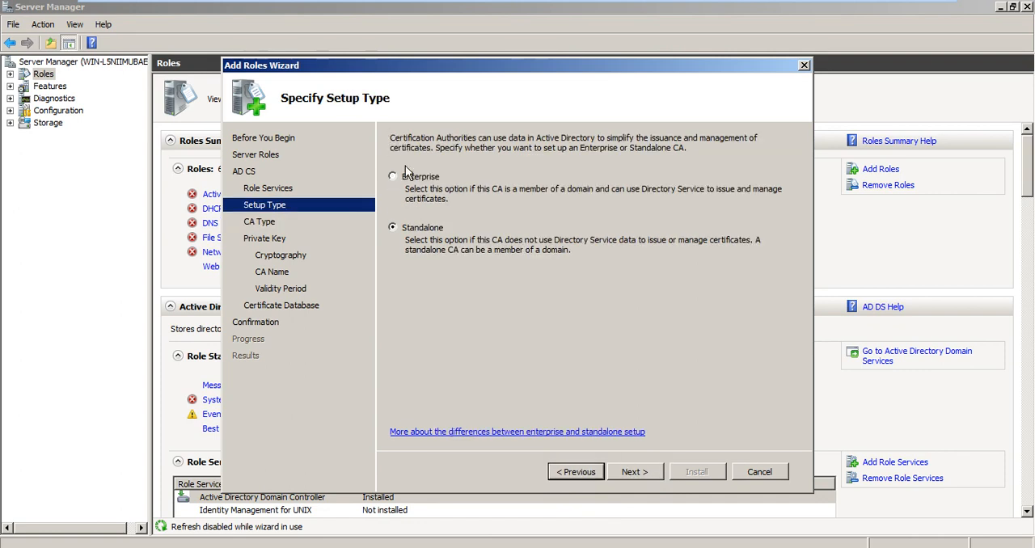
{"action": "left_click", "coordinate": [405, 176]}
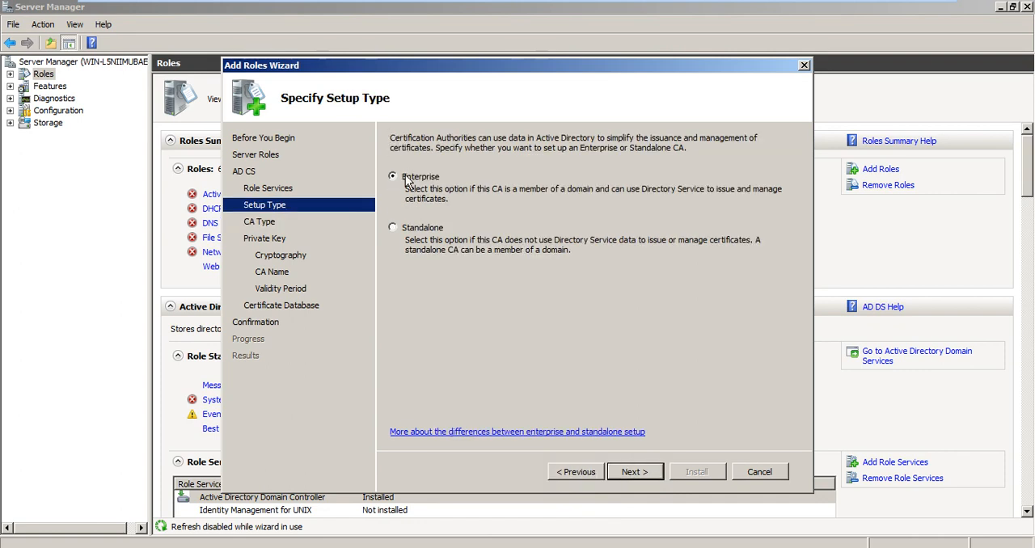
{"action": "left_click", "coordinate": [651, 473]}
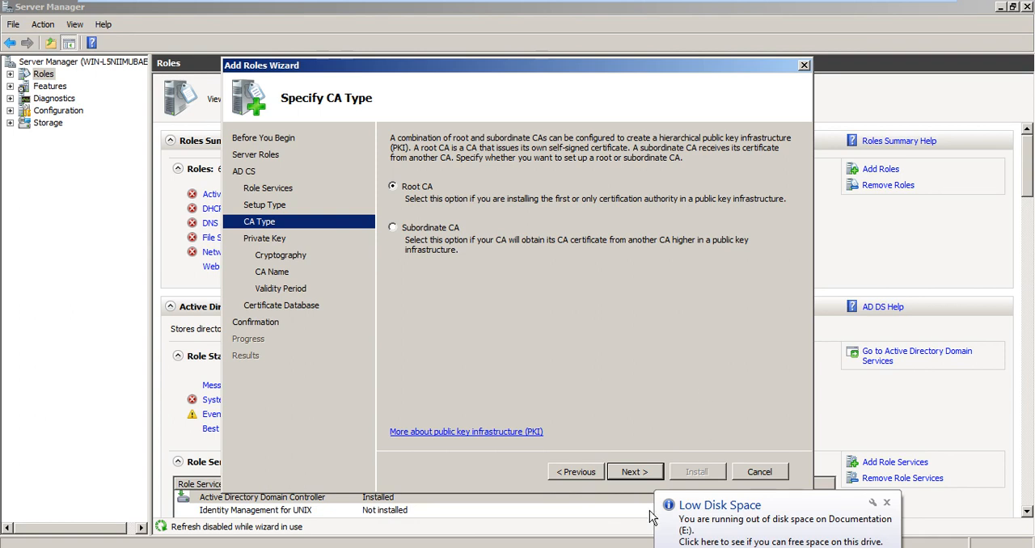
Step: Accept Root CA as the CA type and choose to create a new private key
{"action": "left_click", "coordinate": [887, 503]}
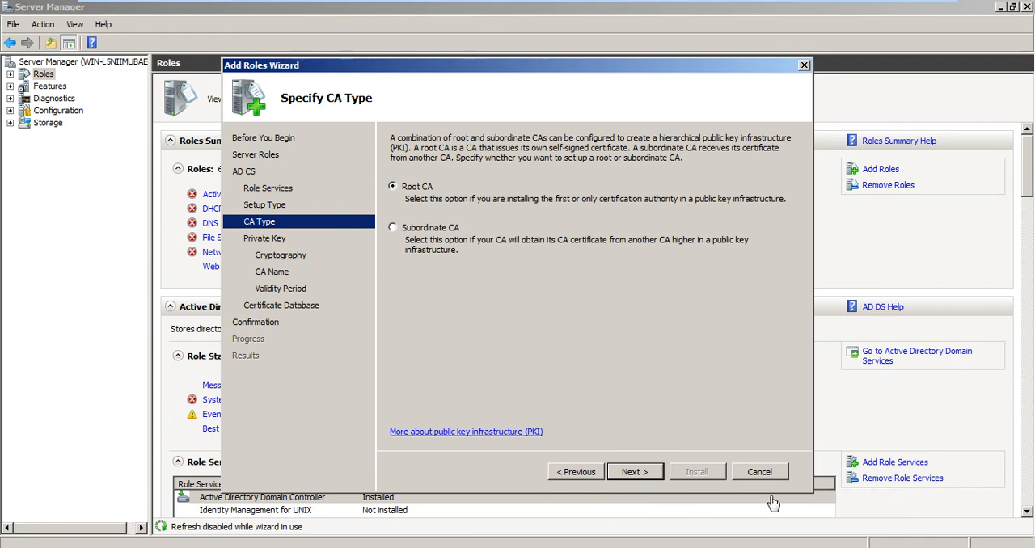
{"action": "left_click", "coordinate": [634, 472]}
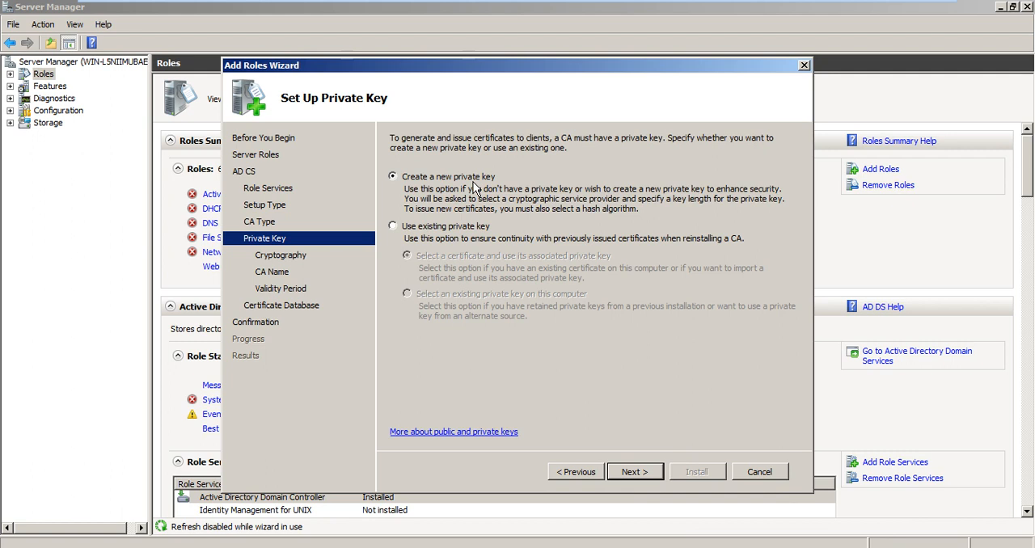
{"action": "left_click", "coordinate": [421, 230]}
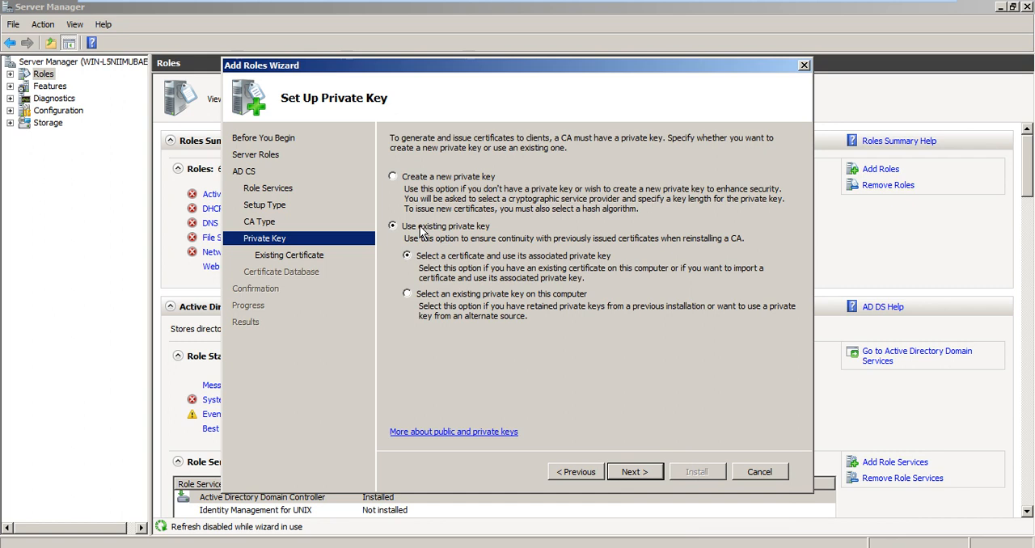
{"action": "left_click", "coordinate": [441, 180]}
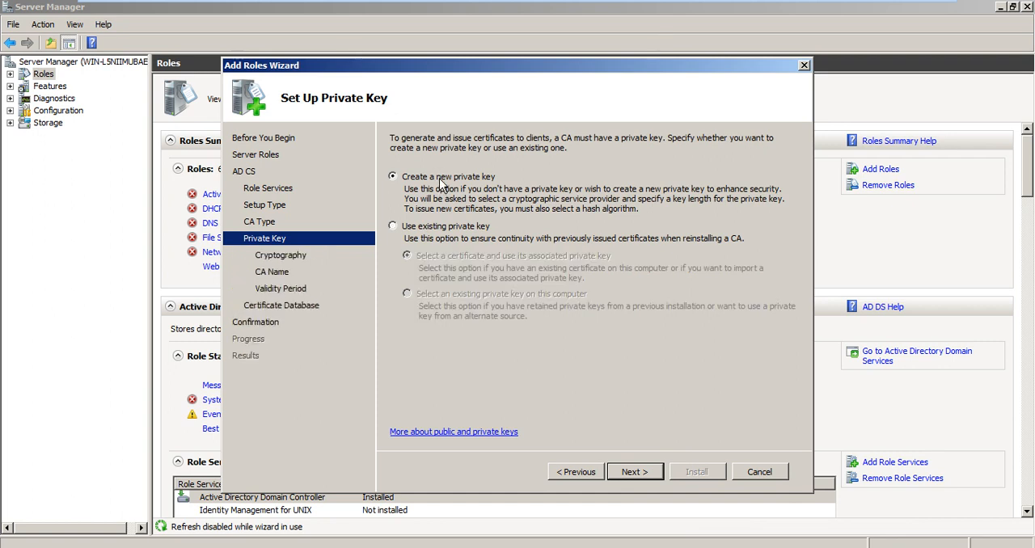
{"action": "left_click", "coordinate": [635, 473]}
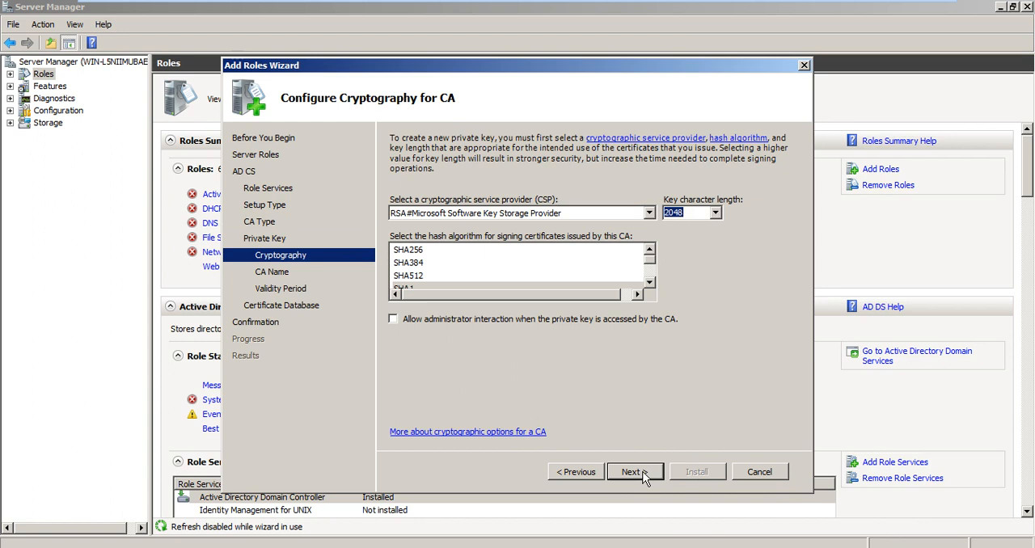
Step: Review the key length choices and keep 2048 with the RSA#Microsoft Software Key Storage Provider
{"action": "left_click", "coordinate": [716, 213]}
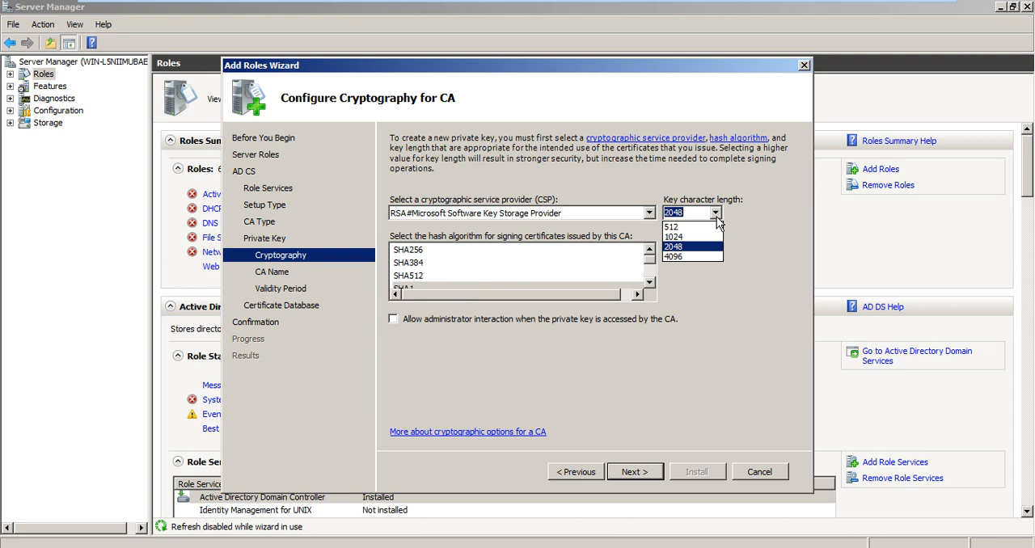
{"action": "left_click", "coordinate": [756, 224]}
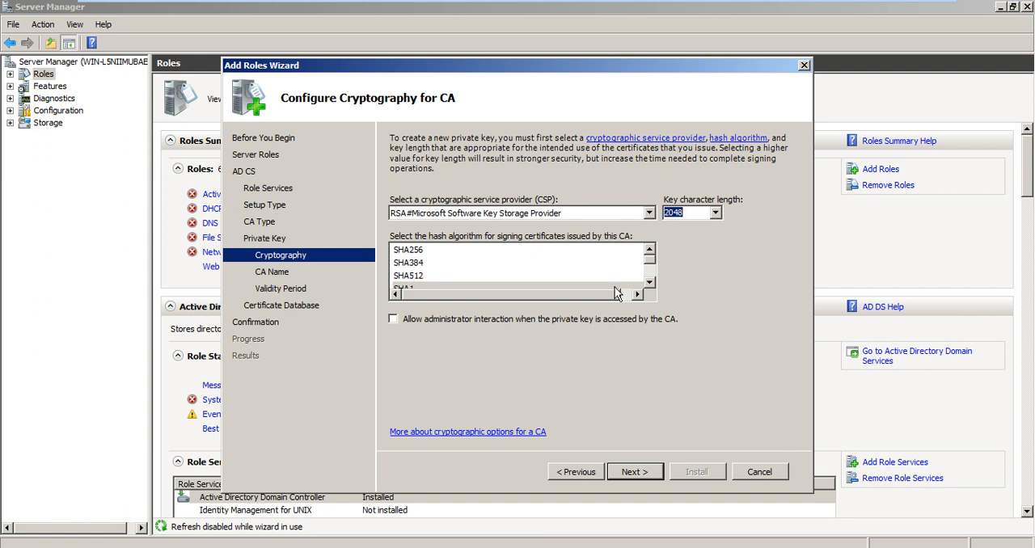
{"action": "left_click", "coordinate": [634, 472]}
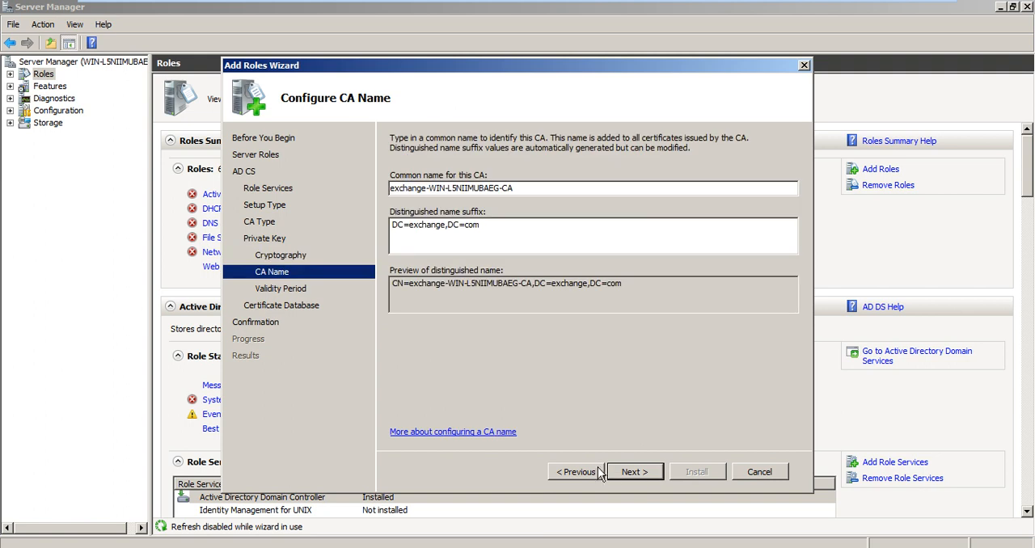
{"action": "left_click", "coordinate": [589, 472]}
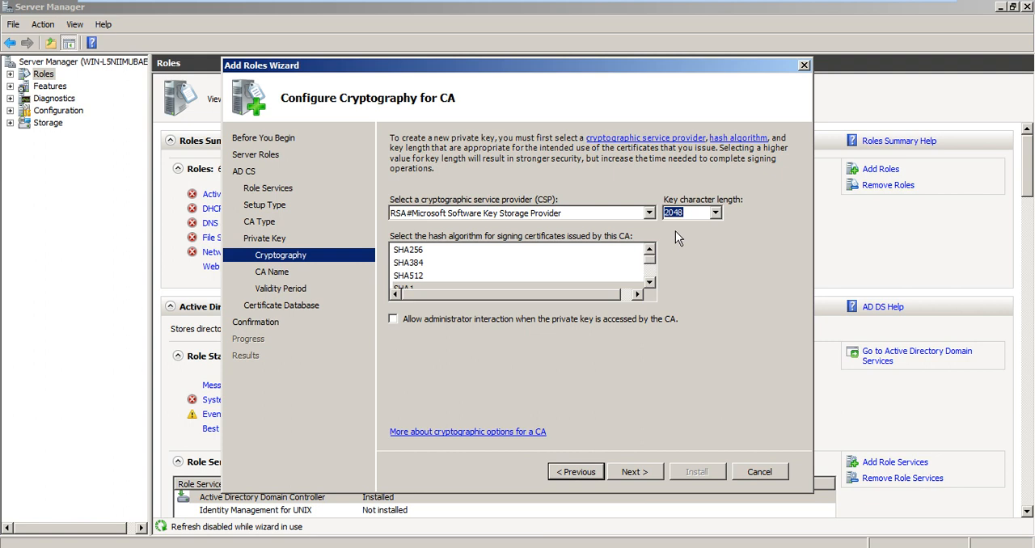
{"action": "left_click", "coordinate": [622, 473]}
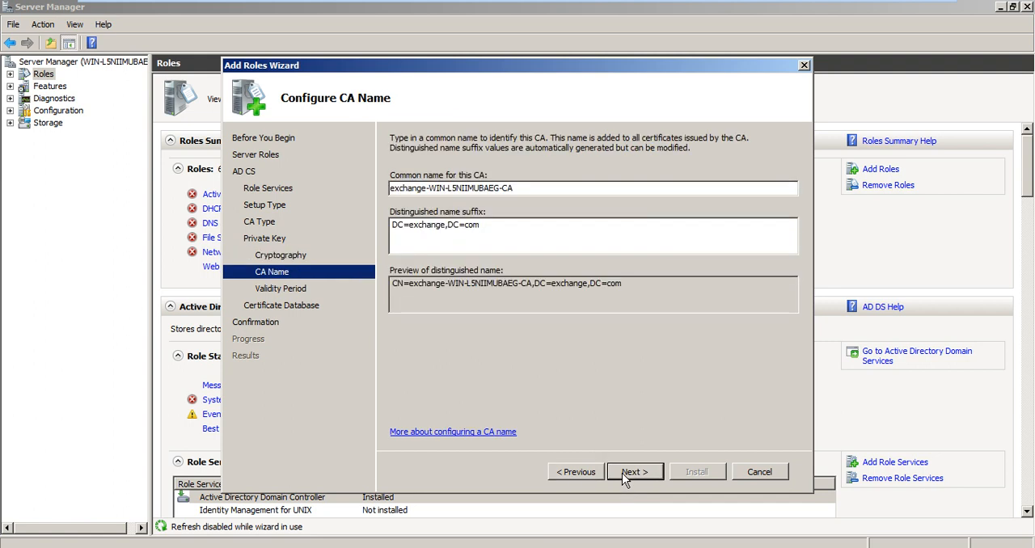
{"action": "left_click", "coordinate": [568, 473]}
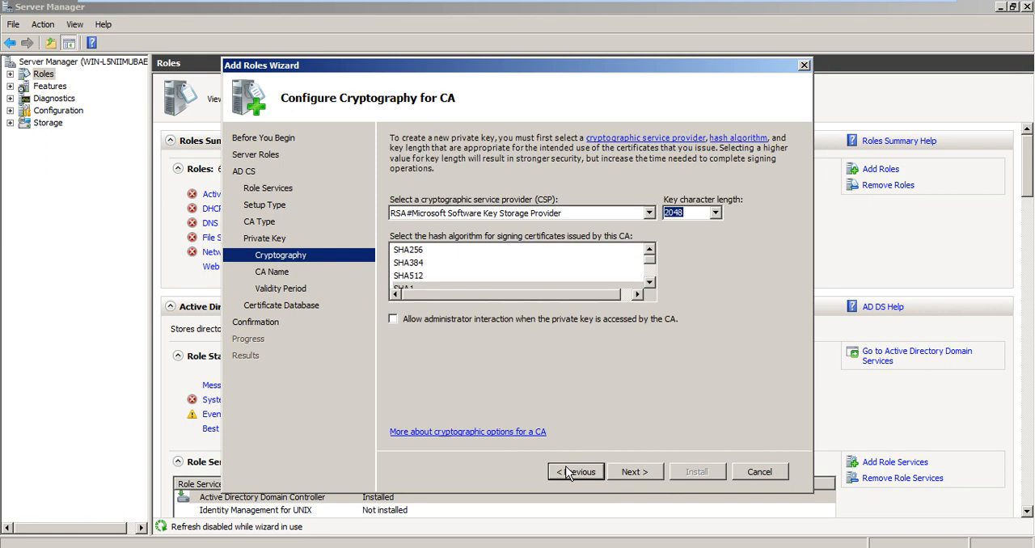
{"action": "left_click", "coordinate": [635, 473]}
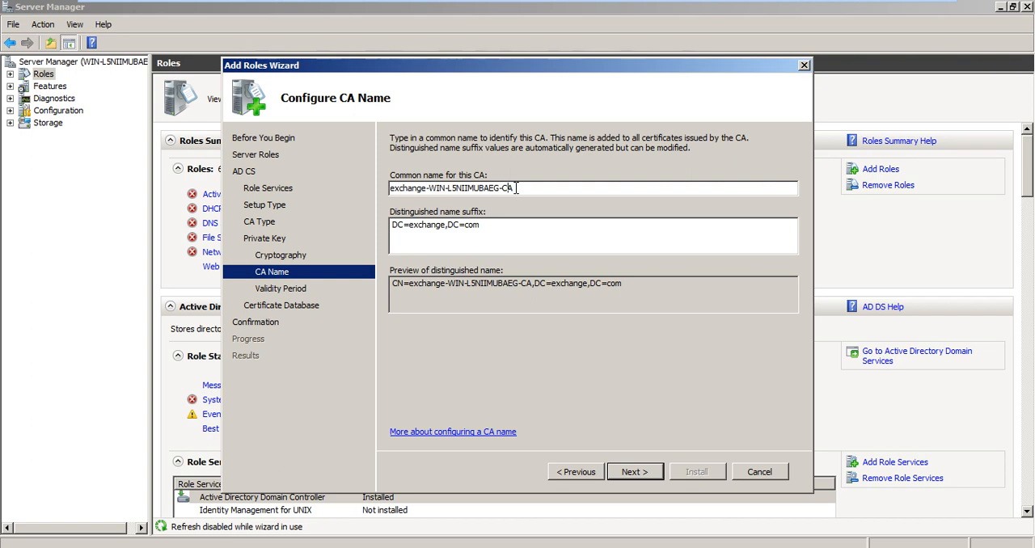
Step: Set the CA's common name to MCITP-CA and keep the distinguished name suffix DC=exchange,DC=com
{"action": "key", "text": "BackSpace"}
{"action": "key", "text": "BackSpace"}
{"action": "key", "text": "BackSpace"}
{"action": "key", "text": "BackSpace"}
{"action": "key", "text": "BackSpace"}
{"action": "key", "text": "BackSpace"}
{"action": "key", "text": "BackSpace"}
{"action": "key", "text": "BackSpace"}
{"action": "key", "text": "BackSpace"}
{"action": "key", "text": "BackSpace"}
{"action": "key", "text": "BackSpace"}
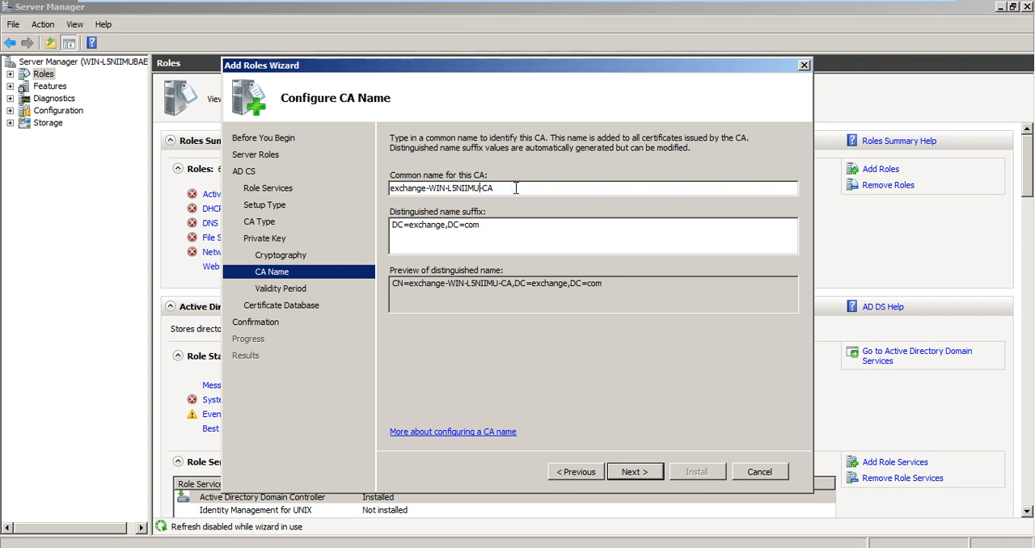
{"action": "key", "text": "BackSpace"}
{"action": "key", "text": "BackSpace"}
{"action": "key", "text": "BackSpace"}
{"action": "key", "text": "BackSpace"}
{"action": "key", "text": "BackSpace"}
{"action": "key", "text": "BackSpace"}
{"action": "key", "text": "BackSpace"}
{"action": "key", "text": "BackSpace"}
{"action": "key", "text": "BackSpace"}
{"action": "key", "text": "BackSpace"}
{"action": "key", "text": "BackSpace"}
{"action": "key", "text": "BackSpace"}
{"action": "key", "text": "BackSpace"}
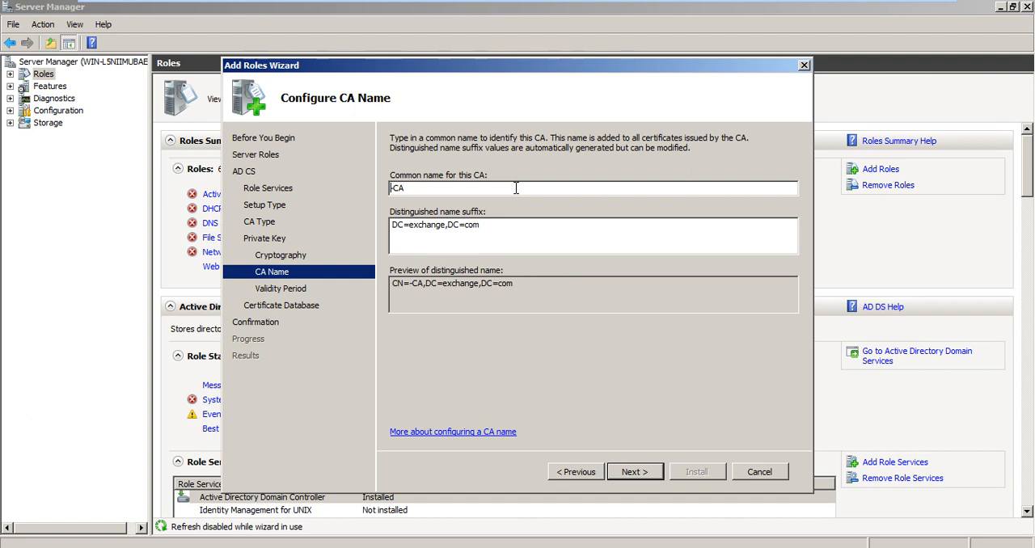
{"action": "type", "text": "MCITP"}
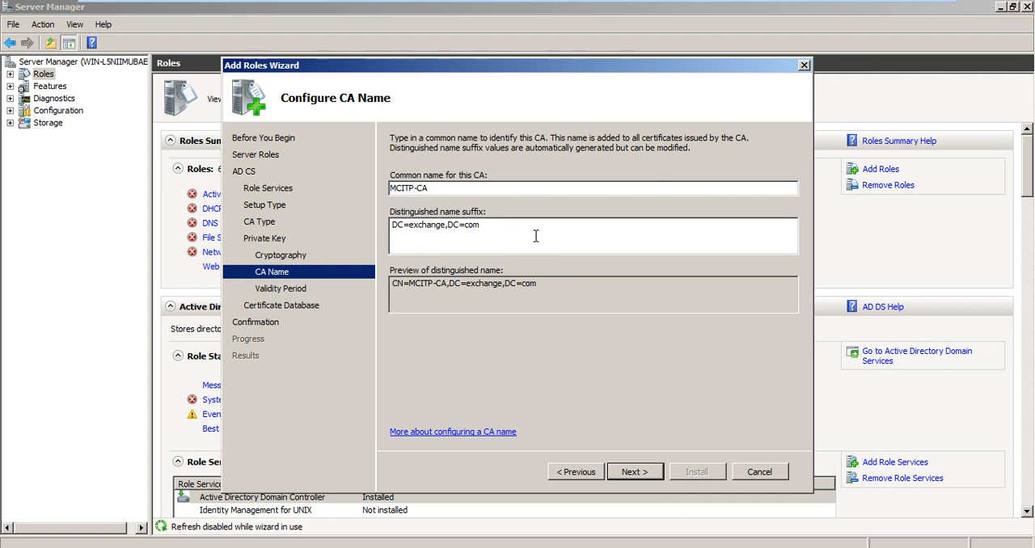
{"action": "left_click_drag", "start_coordinate": [526, 234], "coordinate": [373, 223]}
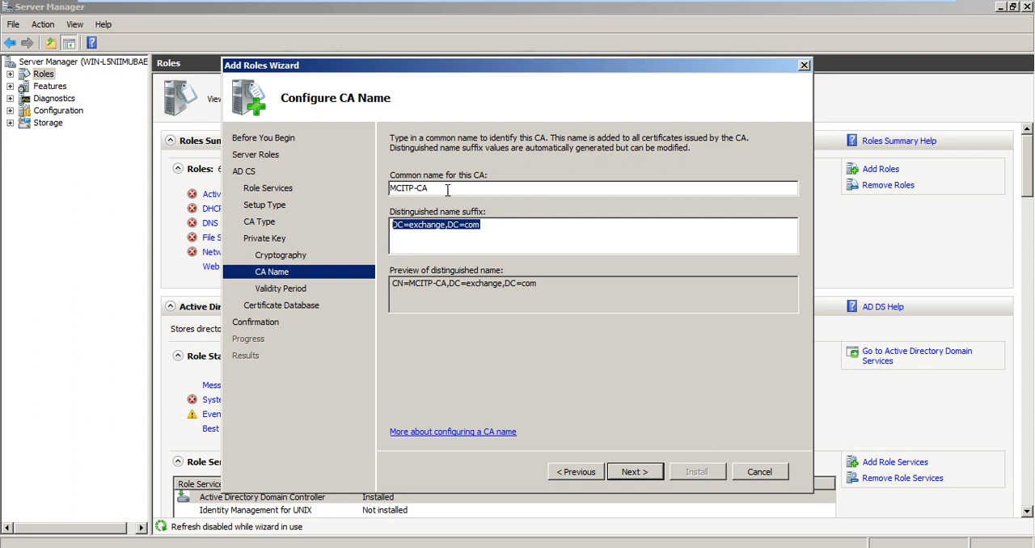
{"action": "left_click", "coordinate": [633, 474]}
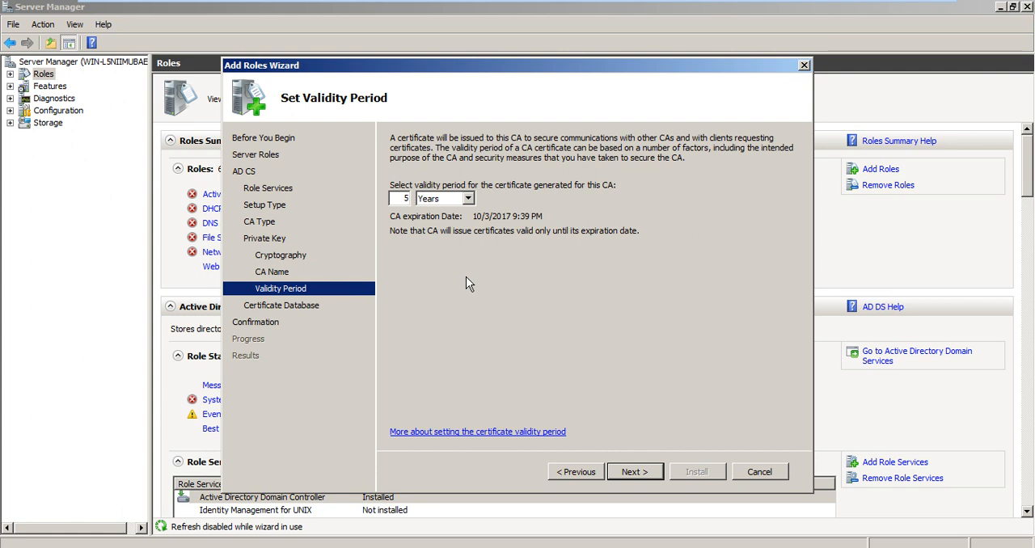
Step: Install the role with a 5-year CA certificate validity and the database and log in C:\Windows\system32\CertLog
{"action": "left_click", "coordinate": [634, 472]}
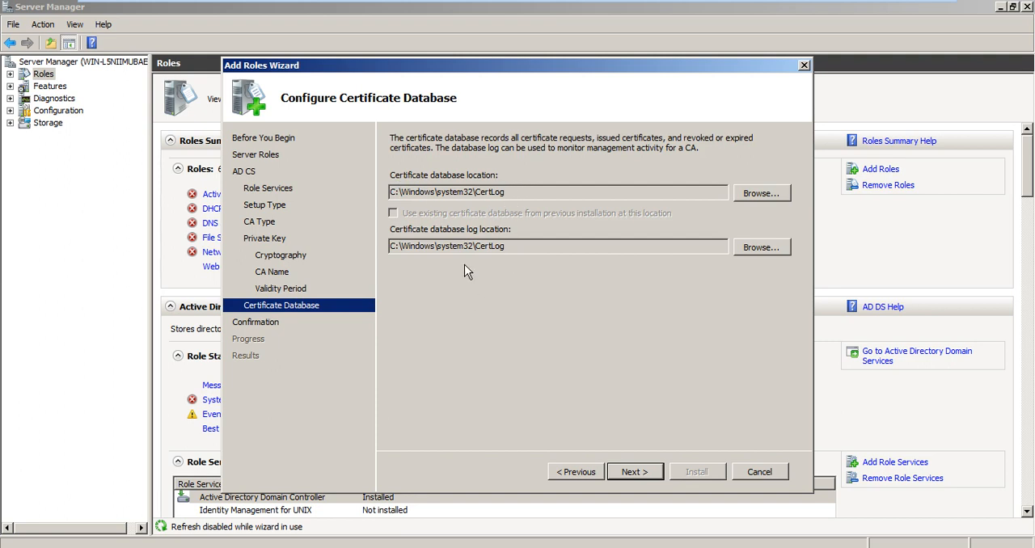
{"action": "left_click", "coordinate": [655, 473]}
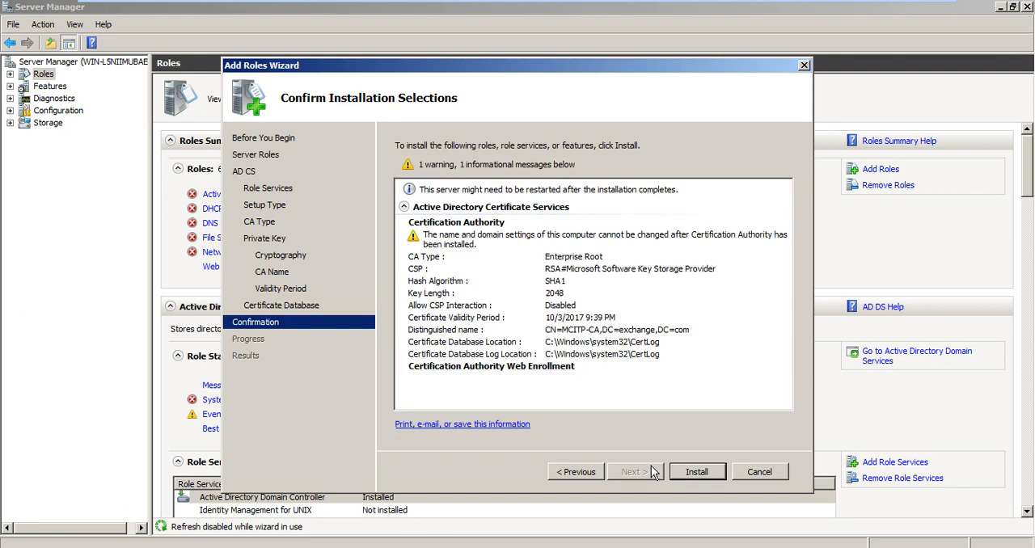
{"action": "left_click", "coordinate": [695, 474]}
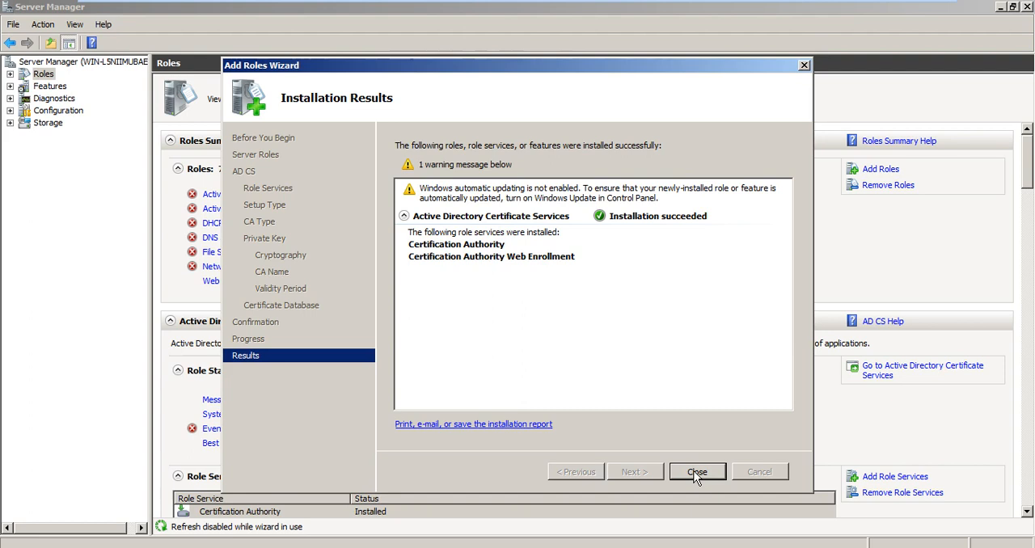
Step: Close the finished role installation and Server Manager, and open the Certification Authority console
{"action": "left_click", "coordinate": [696, 473]}
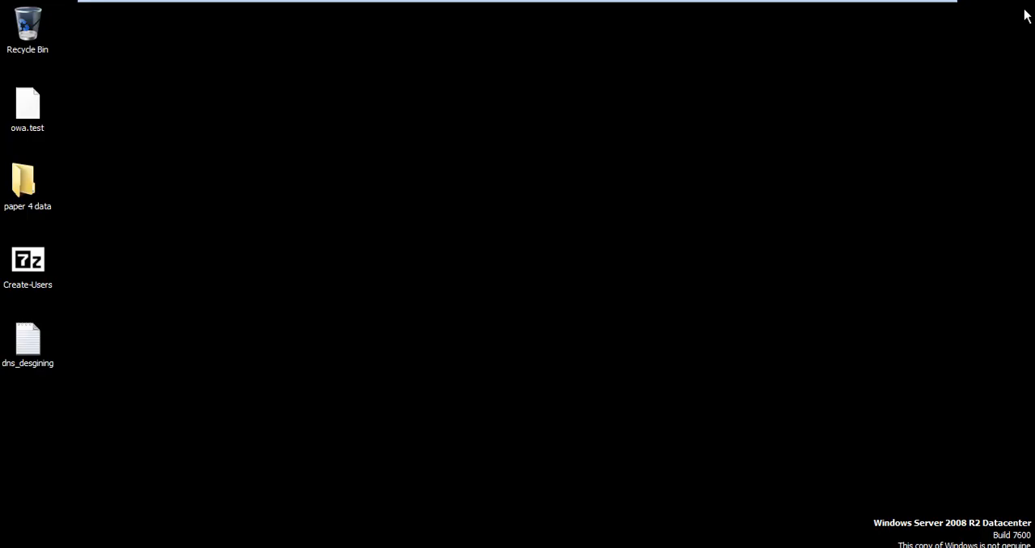
{"action": "left_click", "coordinate": [1027, 7]}
{"action": "left_click", "coordinate": [32, 545]}
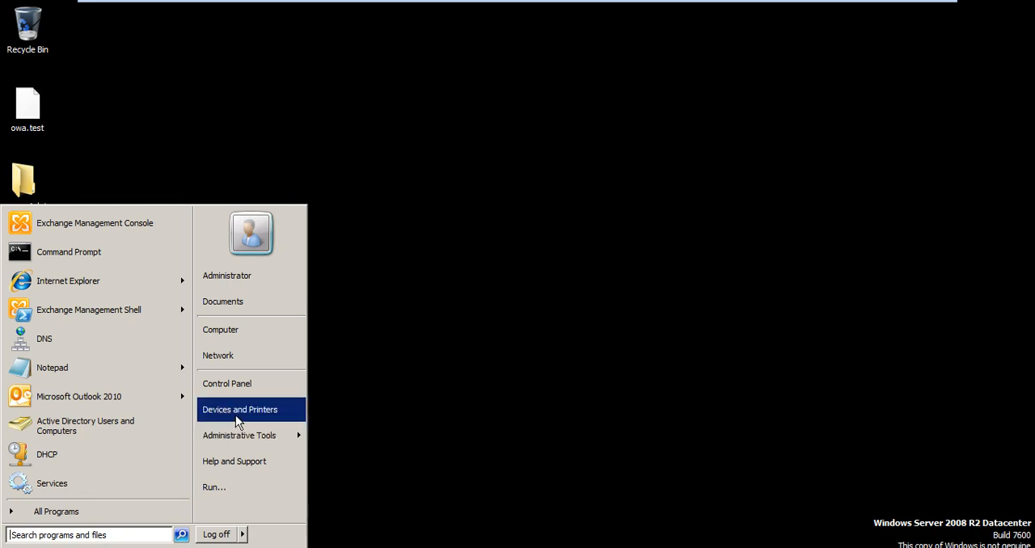
{"action": "mouse_move", "coordinate": [248, 433]}
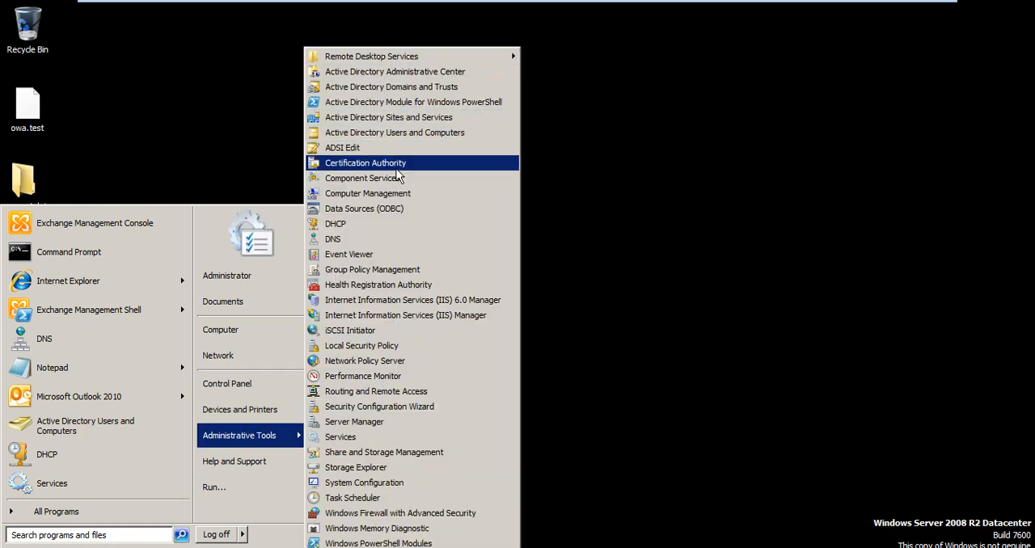
{"action": "left_click", "coordinate": [365, 163]}
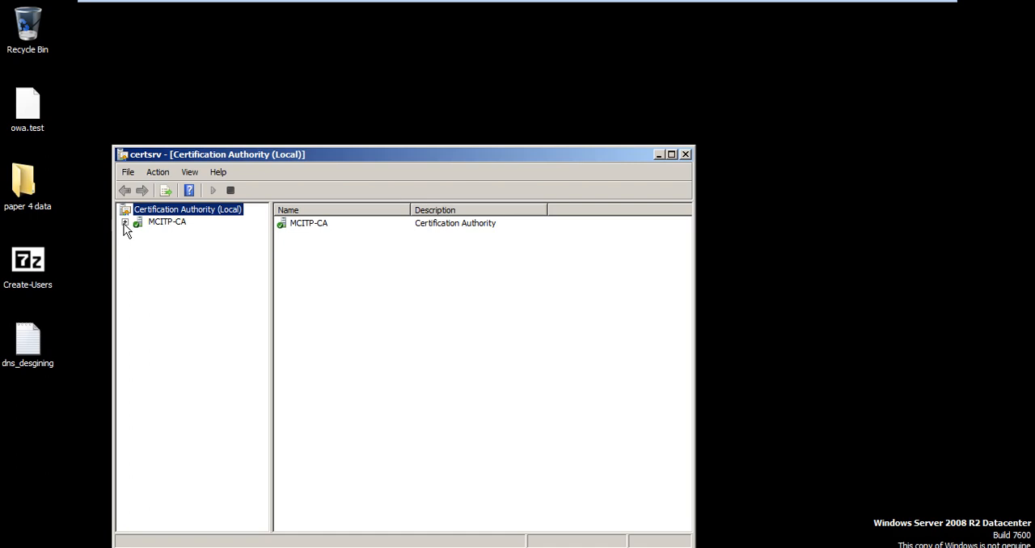
Step: Look at the Issued Certificates folder under MCITP-CA and minimize the console
{"action": "left_click", "coordinate": [124, 224]}
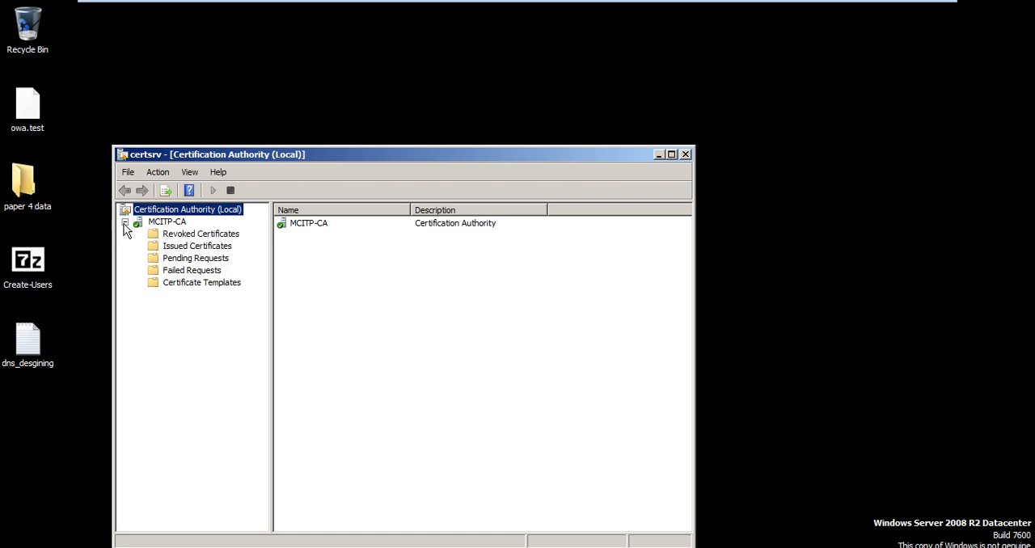
{"action": "double_click", "coordinate": [262, 148]}
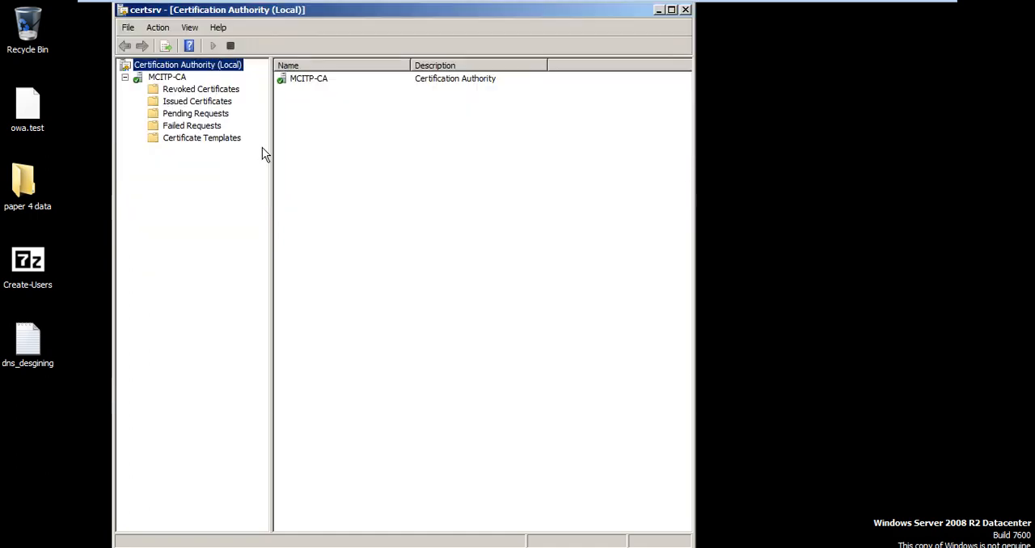
{"action": "left_click", "coordinate": [195, 103]}
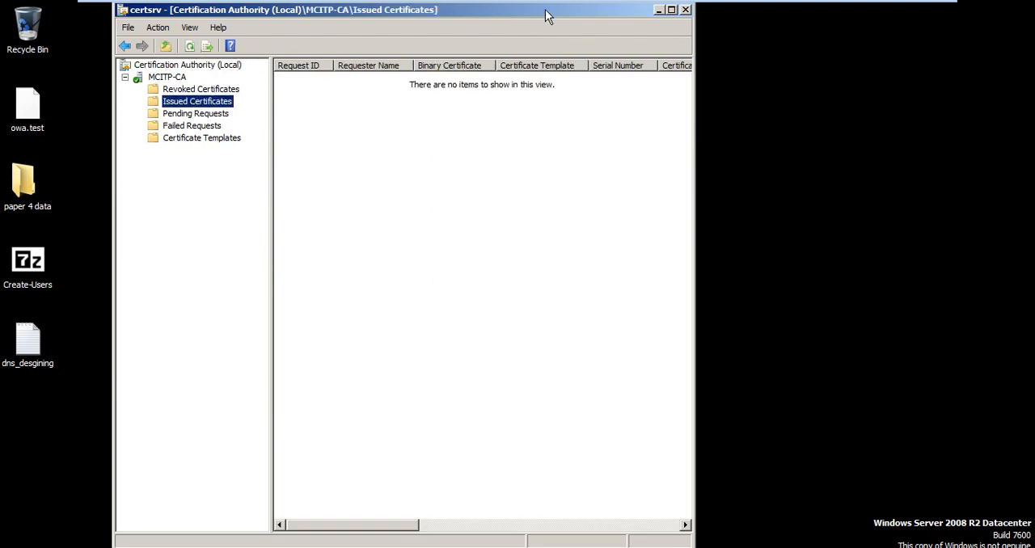
{"action": "left_click", "coordinate": [659, 13]}
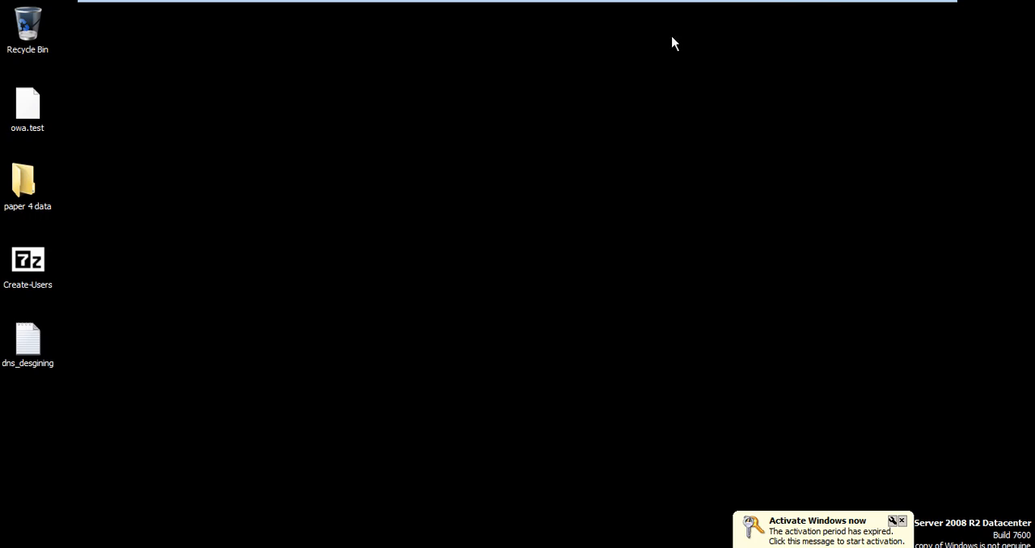
Step: Create a new text document on the desktop, enter "testing" in it, save it and close it
{"action": "right_click", "coordinate": [533, 127]}
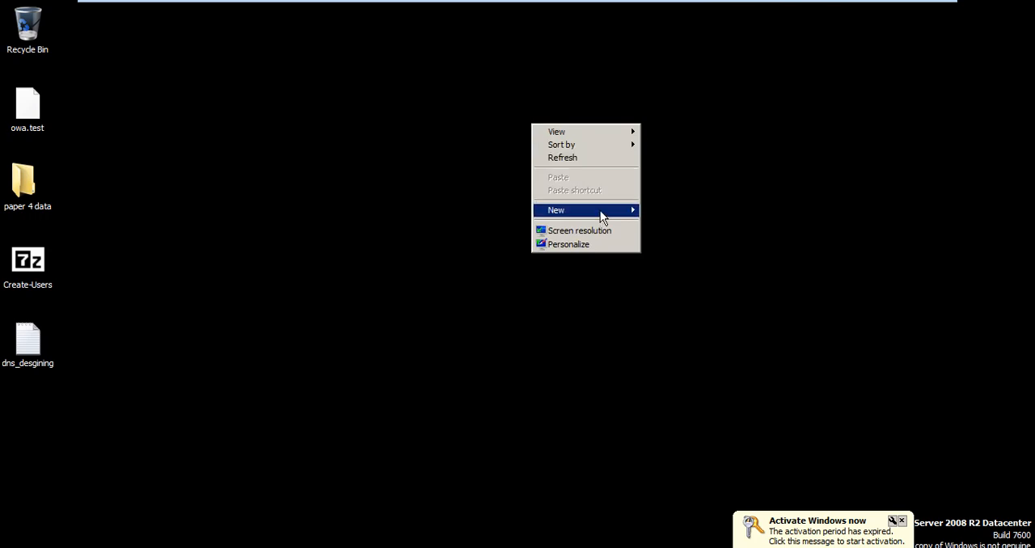
{"action": "mouse_move", "coordinate": [600, 210]}
{"action": "left_click", "coordinate": [710, 295]}
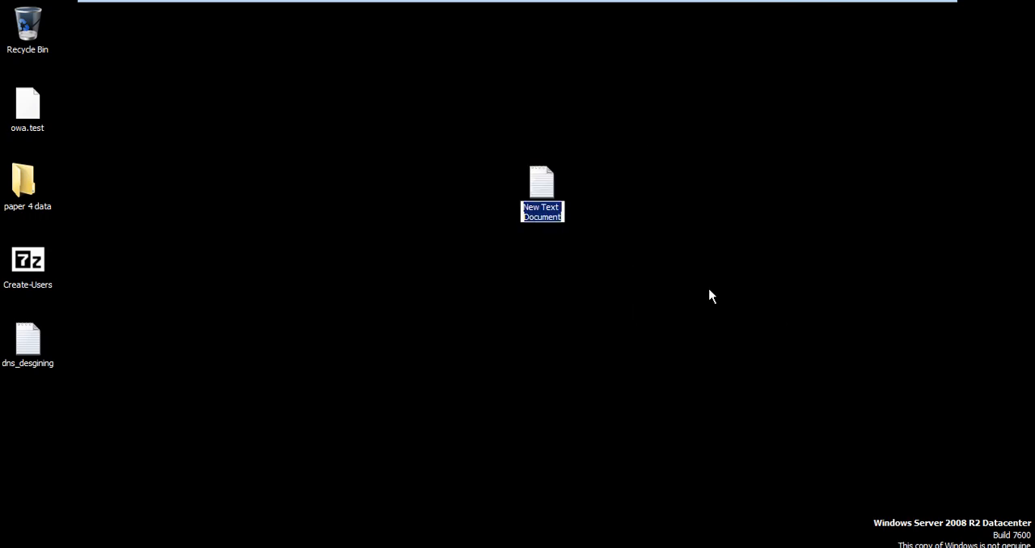
{"action": "double_click", "coordinate": [540, 183]}
{"action": "type", "text": "g"}
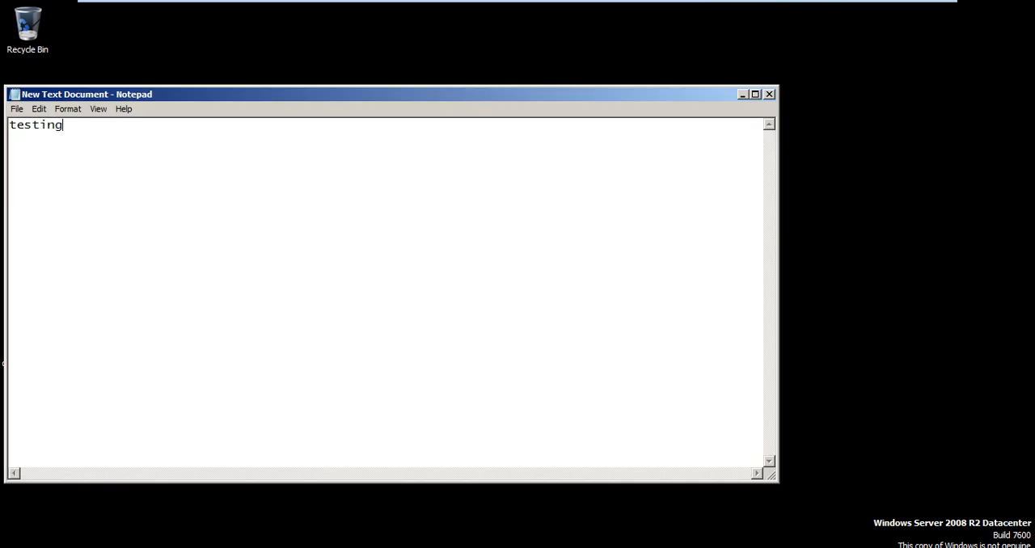
{"action": "key", "text": "alt+f"}
{"action": "key", "text": "Down"}
{"action": "key", "text": "Down"}
{"action": "key", "text": "Return"}
{"action": "key", "text": "alt+F4"}
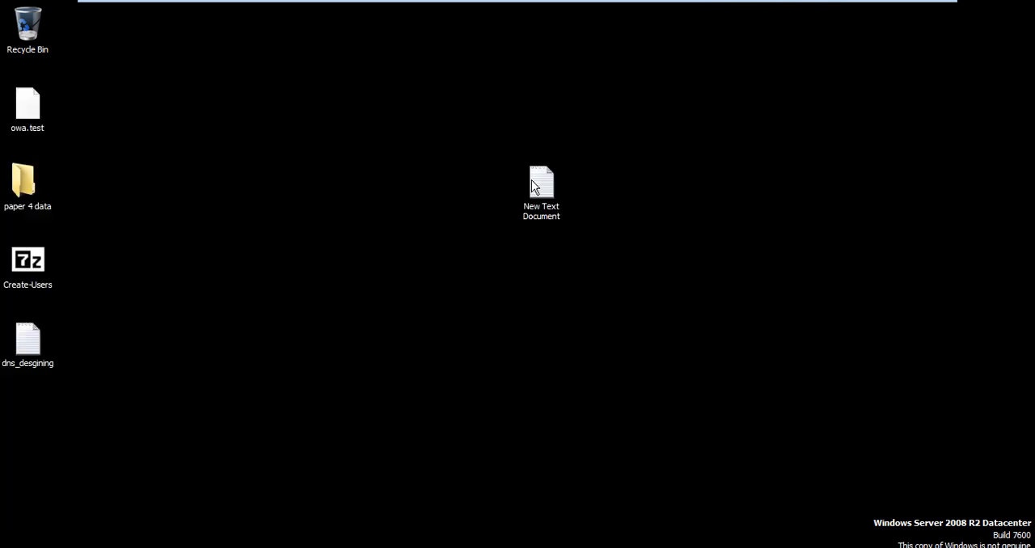
Step: Enable "Encrypt contents to secure data" in the new text document's advanced attributes and apply the encryption
{"action": "right_click", "coordinate": [533, 184]}
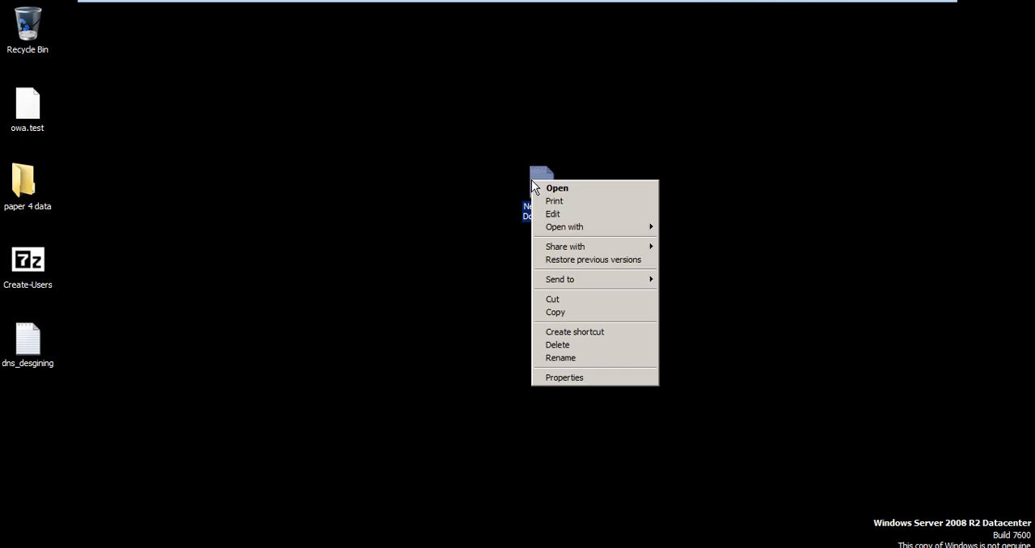
{"action": "left_click", "coordinate": [614, 379]}
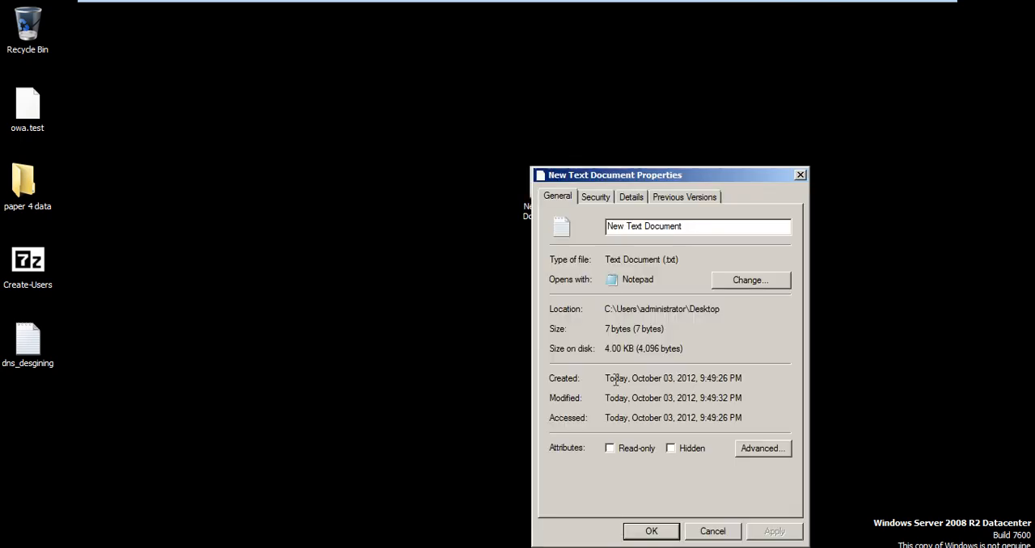
{"action": "left_click", "coordinate": [763, 448]}
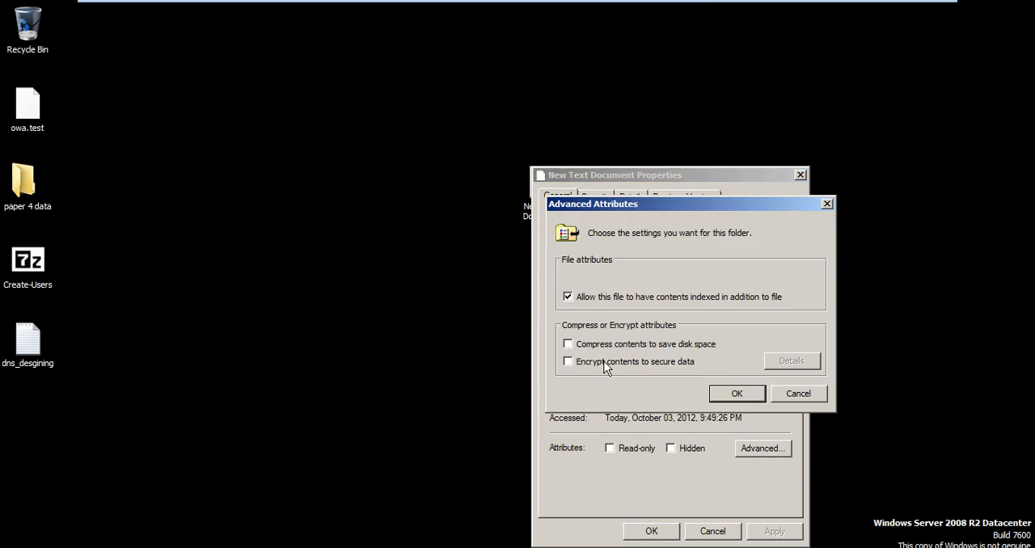
{"action": "left_click", "coordinate": [736, 393]}
{"action": "left_click", "coordinate": [786, 534]}
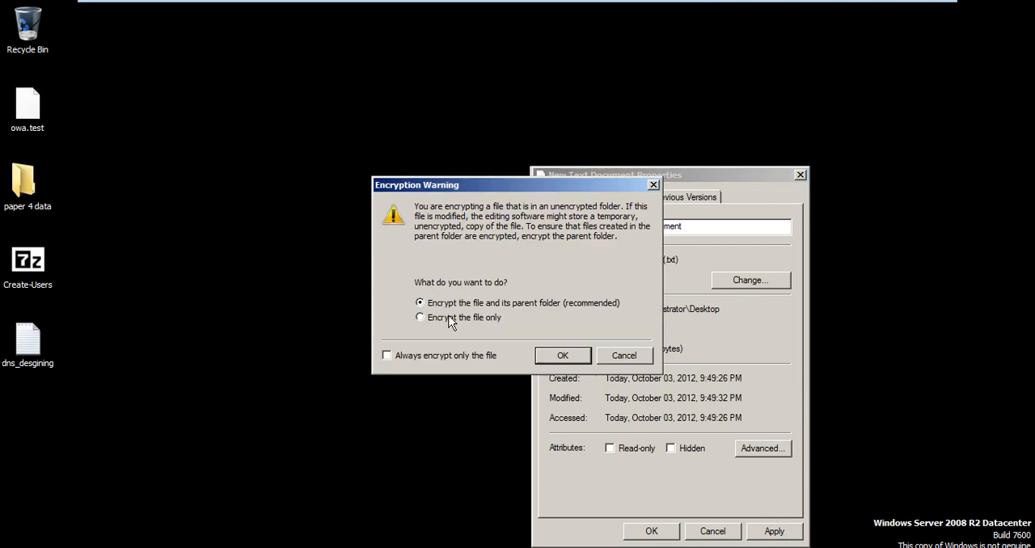
{"action": "left_click", "coordinate": [557, 356]}
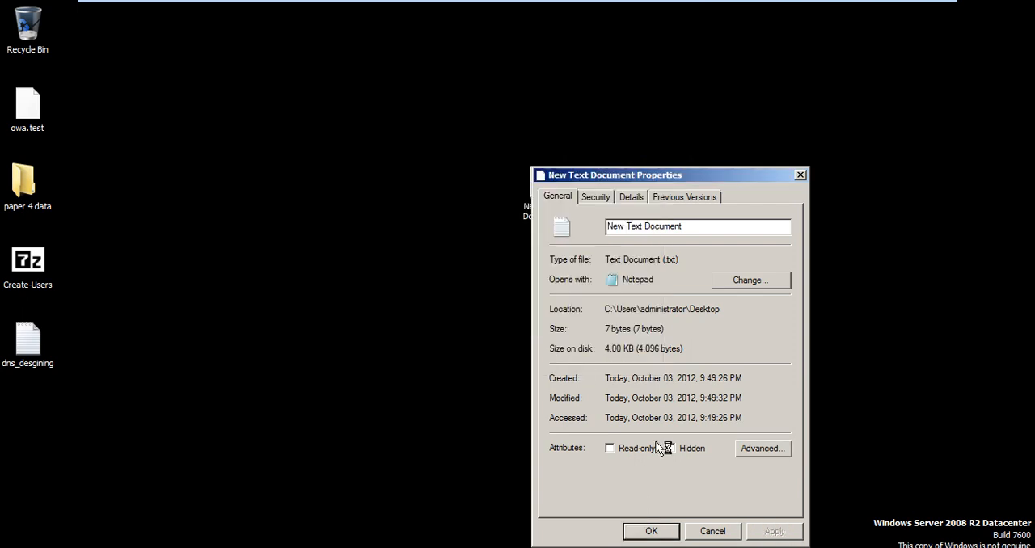
{"action": "left_click", "coordinate": [662, 529]}
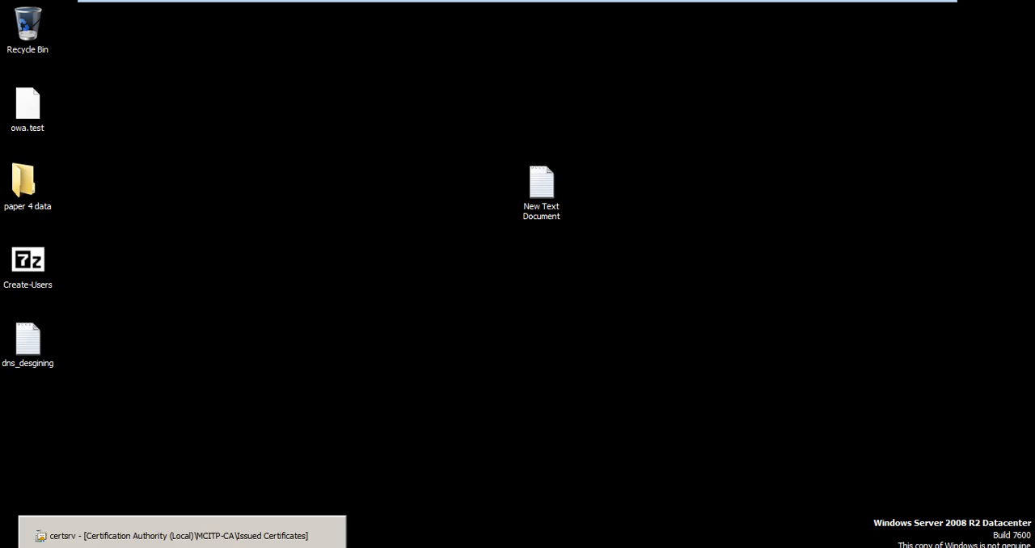
Step: Return to the Certification Authority console and refresh the Issued Certificates list to check for a new certificate
{"action": "left_click", "coordinate": [182, 536]}
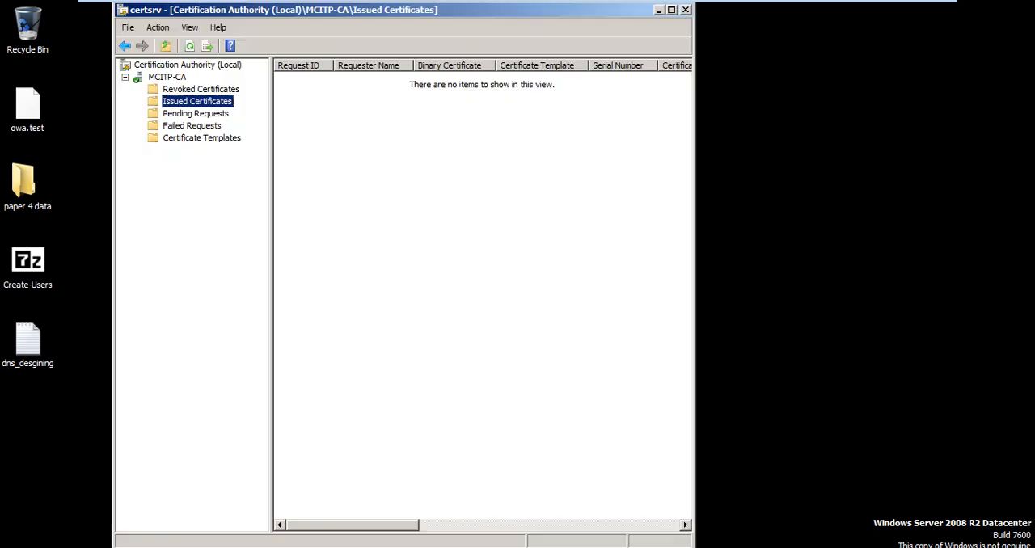
{"action": "right_click", "coordinate": [377, 349]}
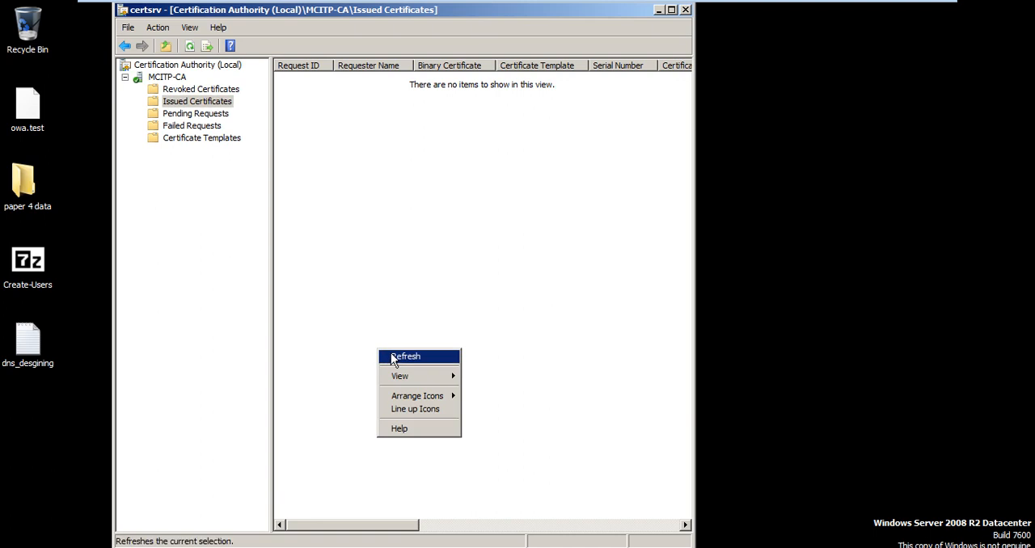
{"action": "left_click", "coordinate": [392, 355]}
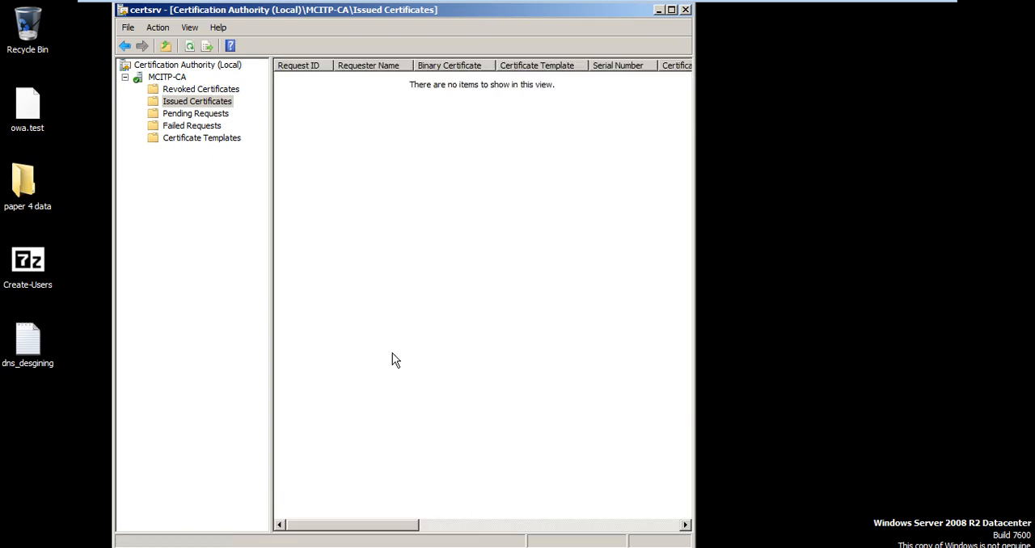
{"action": "double_click", "coordinate": [437, 12]}
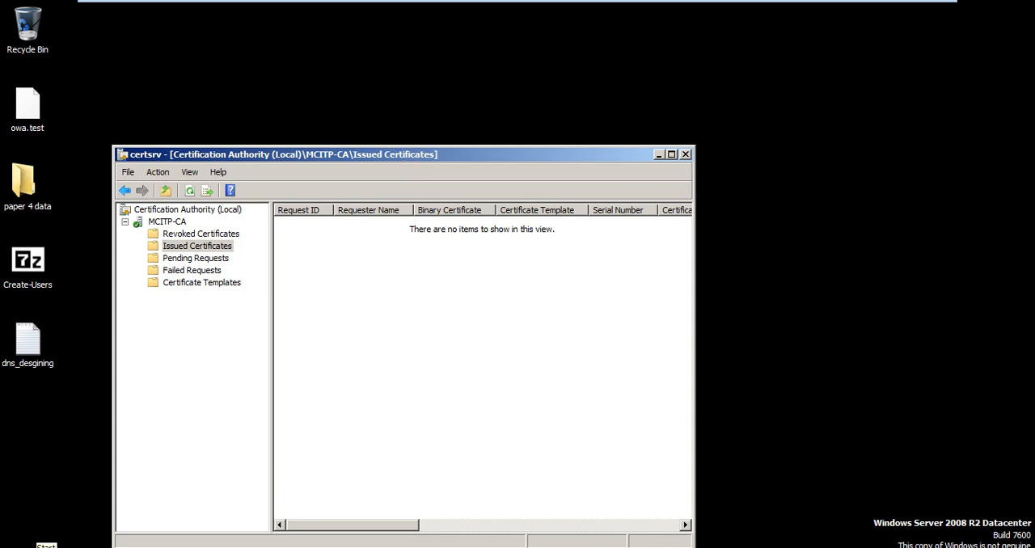
{"action": "left_click", "coordinate": [24, 547]}
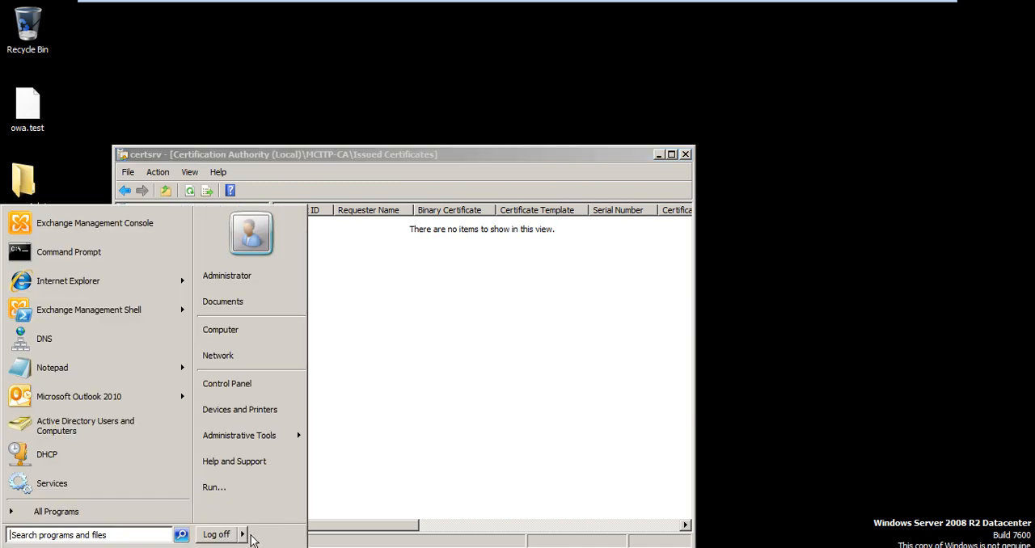
{"action": "left_click", "coordinate": [423, 416]}
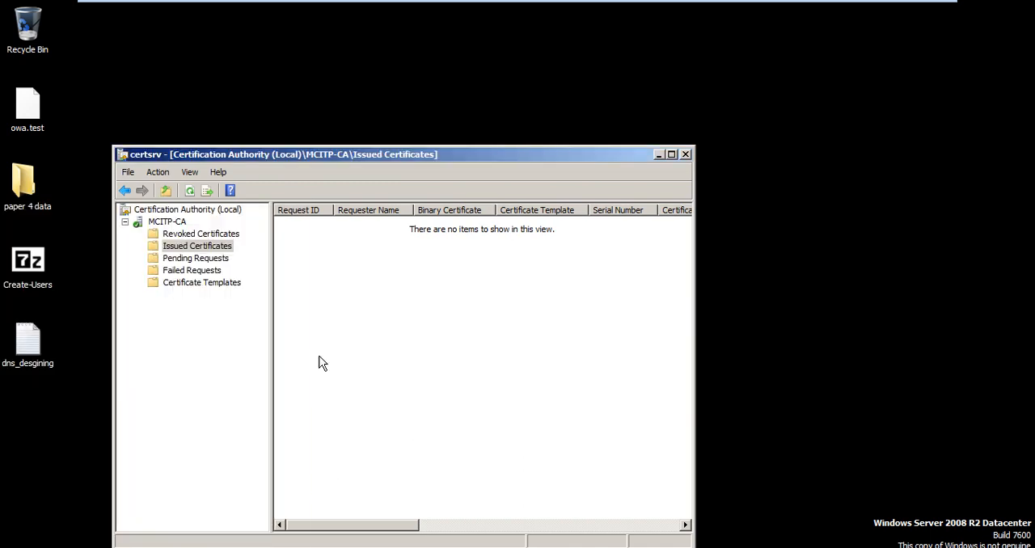
Step: Inspect Certificate #0 in the MCITP-CA properties, close the dialogs and return to the Issued Certificates folder
{"action": "left_click", "coordinate": [180, 222]}
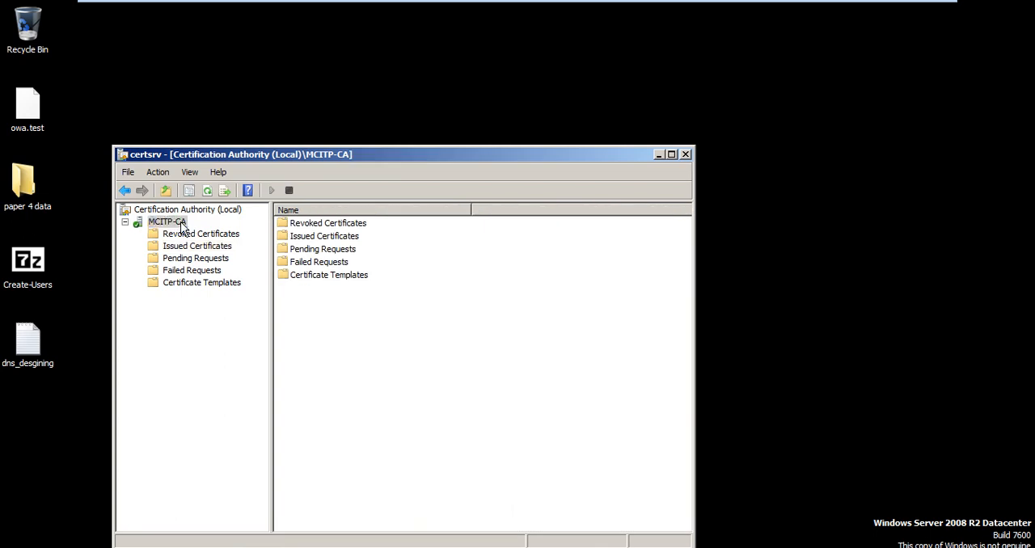
{"action": "right_click", "coordinate": [180, 222]}
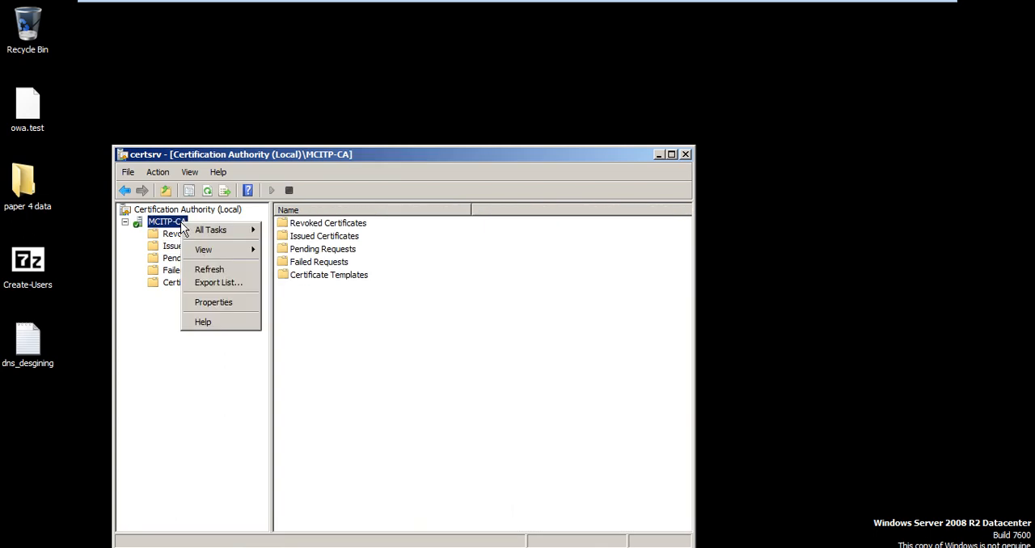
{"action": "left_click", "coordinate": [214, 303]}
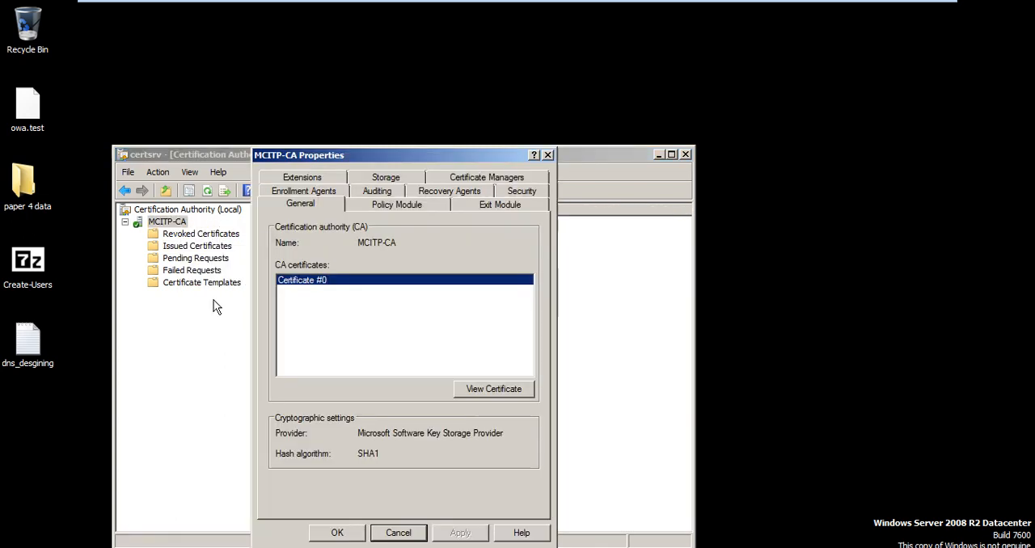
{"action": "left_click", "coordinate": [469, 391]}
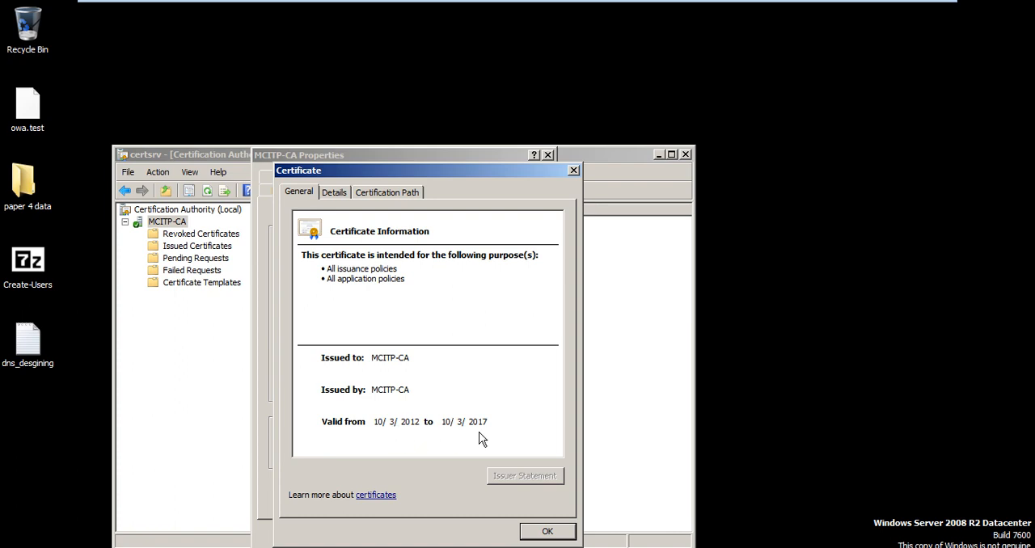
{"action": "left_click", "coordinate": [550, 533]}
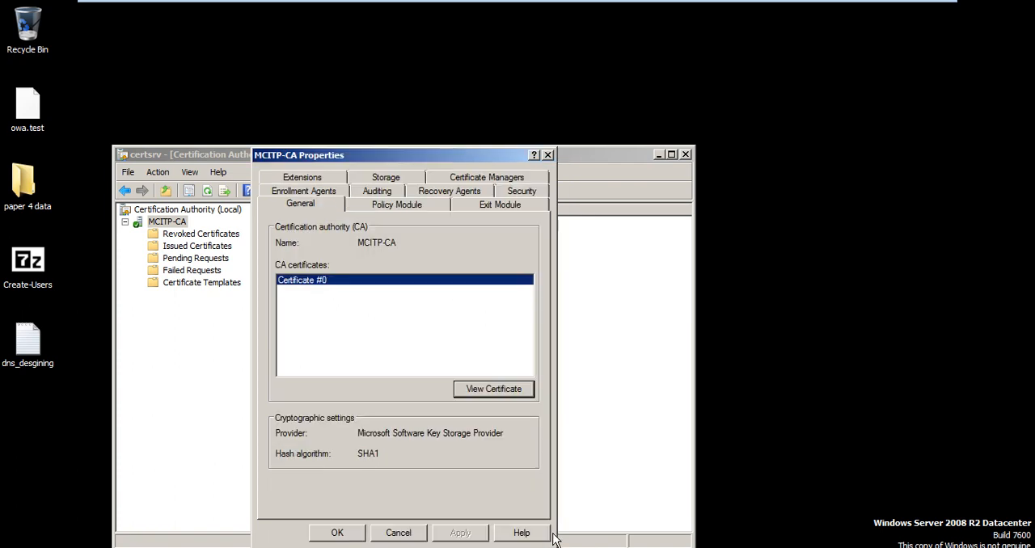
{"action": "left_click", "coordinate": [397, 533]}
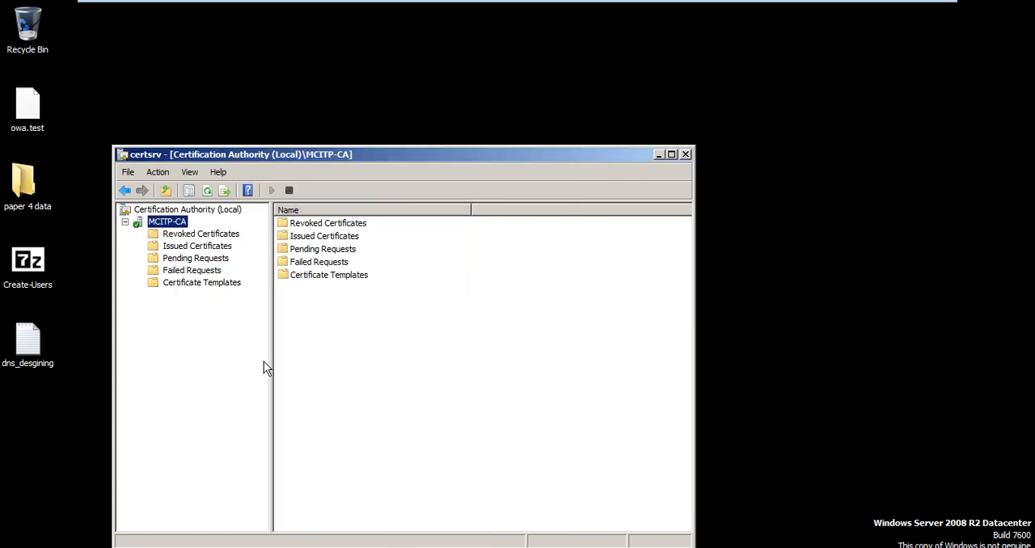
{"action": "left_click", "coordinate": [216, 248]}
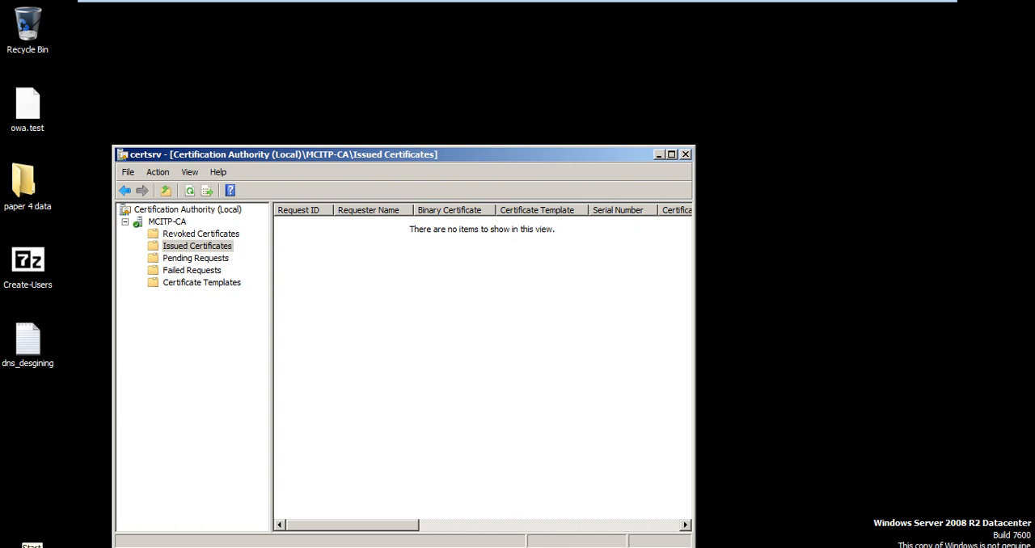
Step: Run "mmc" to open an empty Microsoft Management Console
{"action": "left_click", "coordinate": [18, 546]}
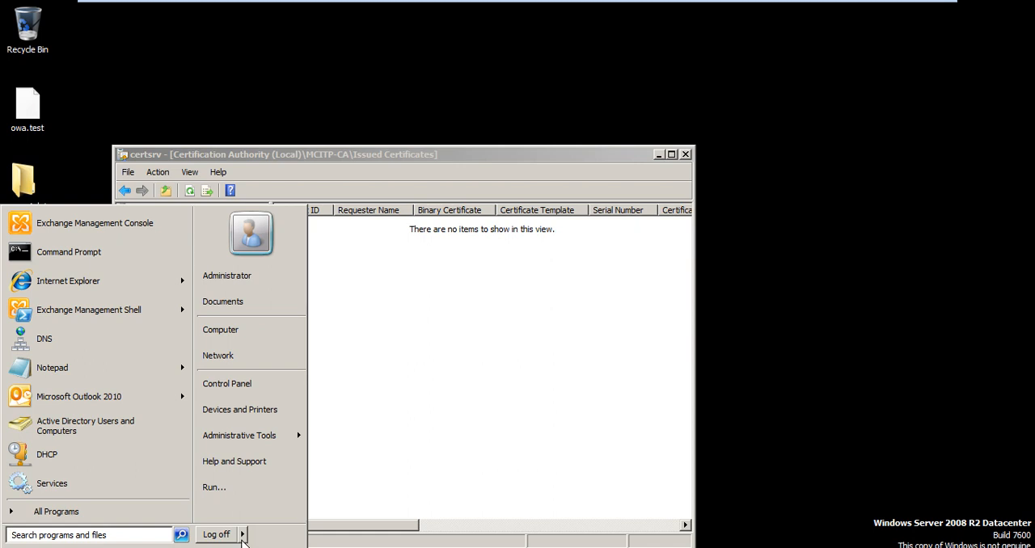
{"action": "left_click", "coordinate": [240, 485]}
{"action": "type", "text": "mmc"}
{"action": "key", "text": "Return"}
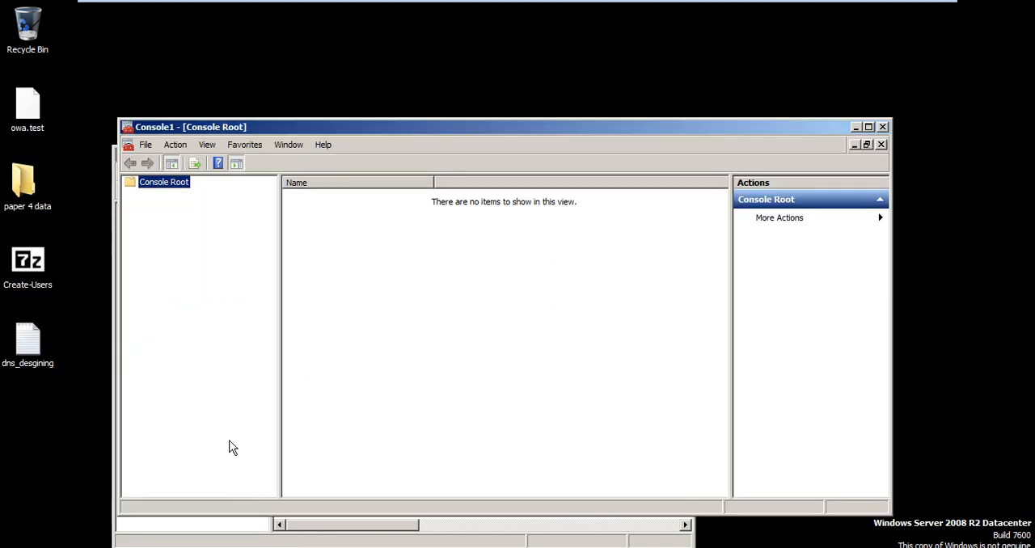
{"action": "left_click", "coordinate": [153, 144]}
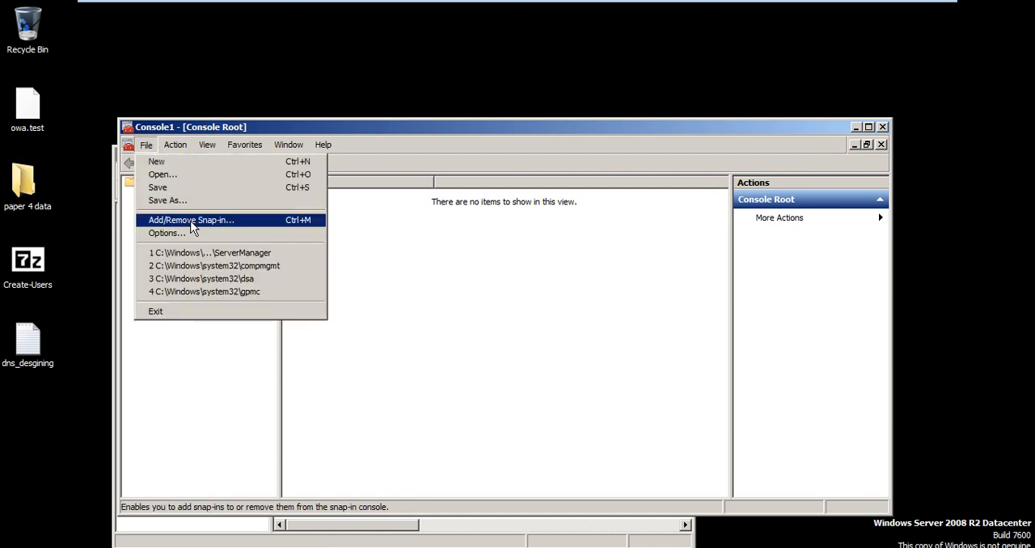
{"action": "left_click", "coordinate": [192, 227]}
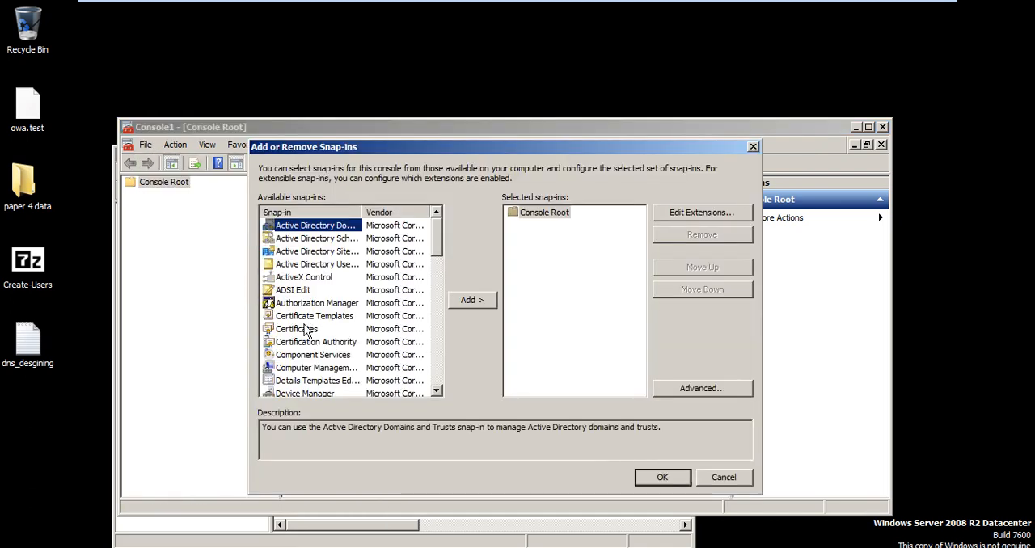
{"action": "left_click", "coordinate": [306, 329]}
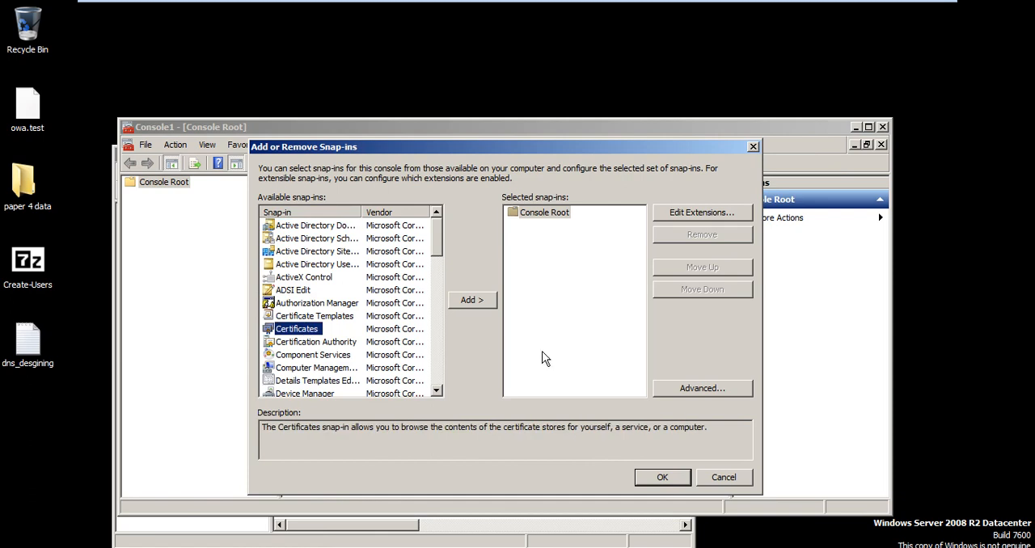
{"action": "left_click", "coordinate": [662, 478]}
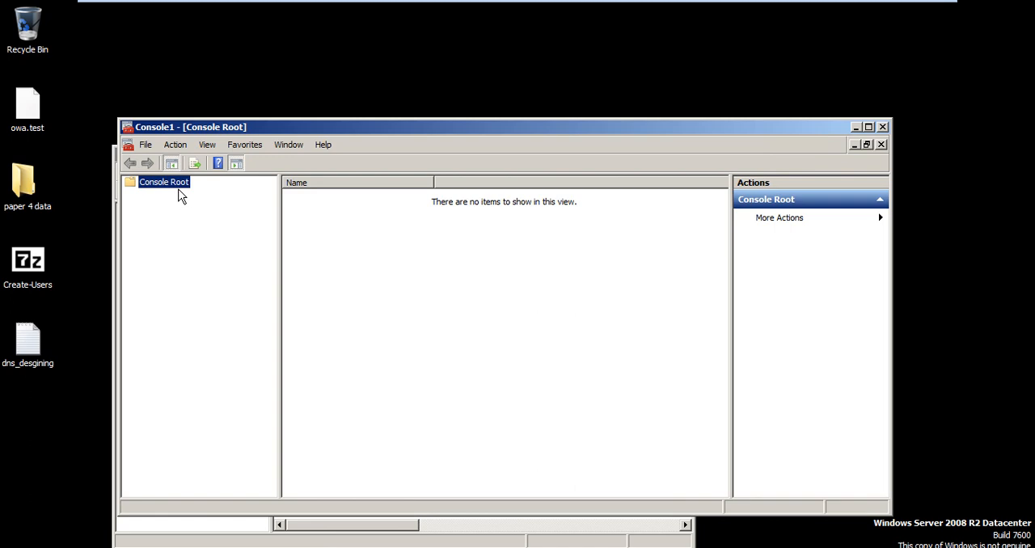
Step: Add the Certificates snap-in for "My user account" to the console
{"action": "left_click", "coordinate": [146, 145]}
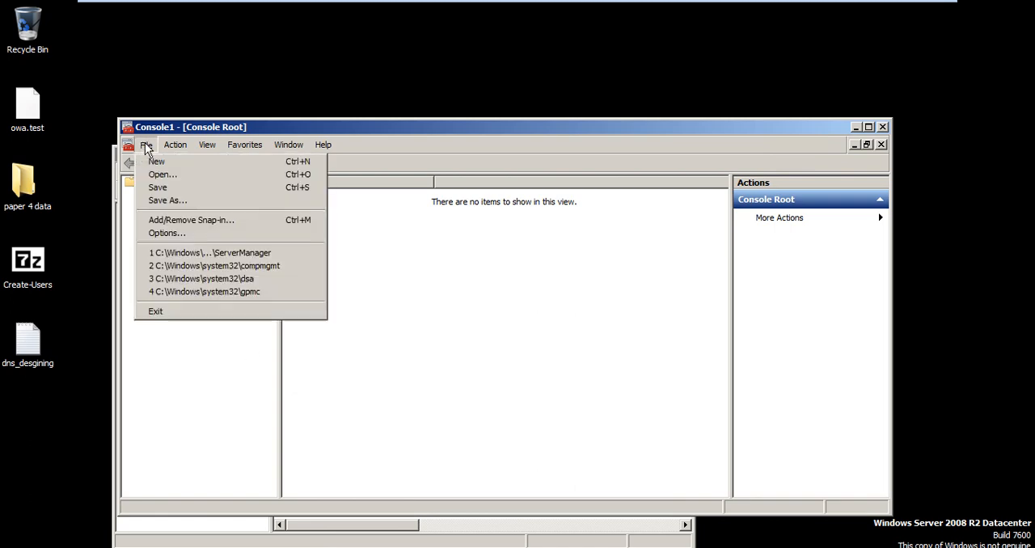
{"action": "left_click", "coordinate": [189, 226]}
{"action": "left_click", "coordinate": [295, 330]}
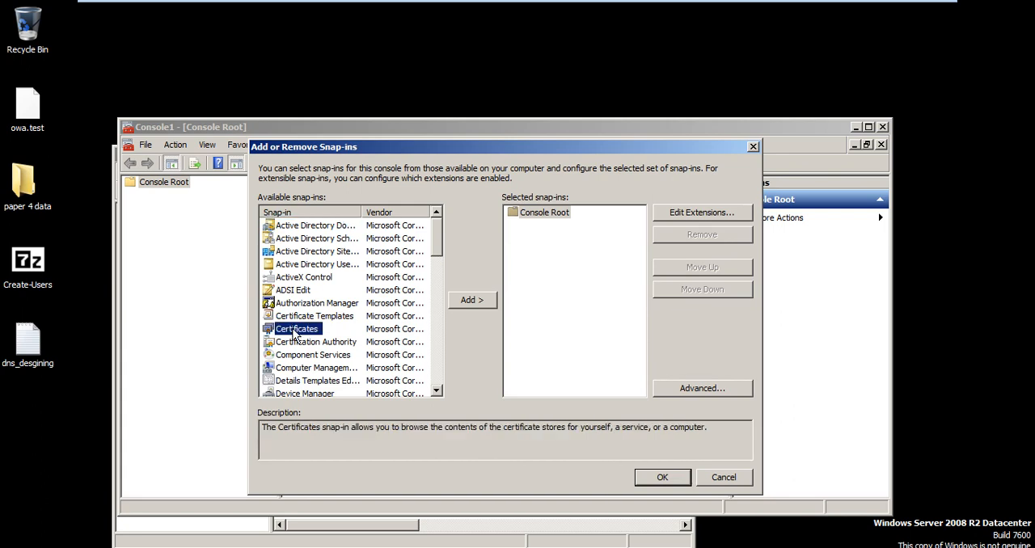
{"action": "left_click", "coordinate": [472, 300]}
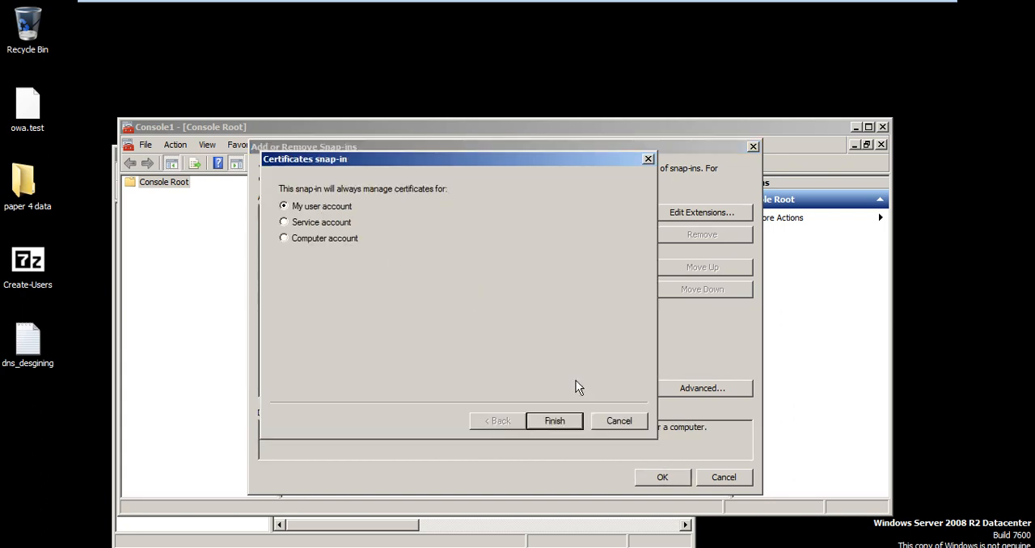
{"action": "left_click", "coordinate": [564, 423]}
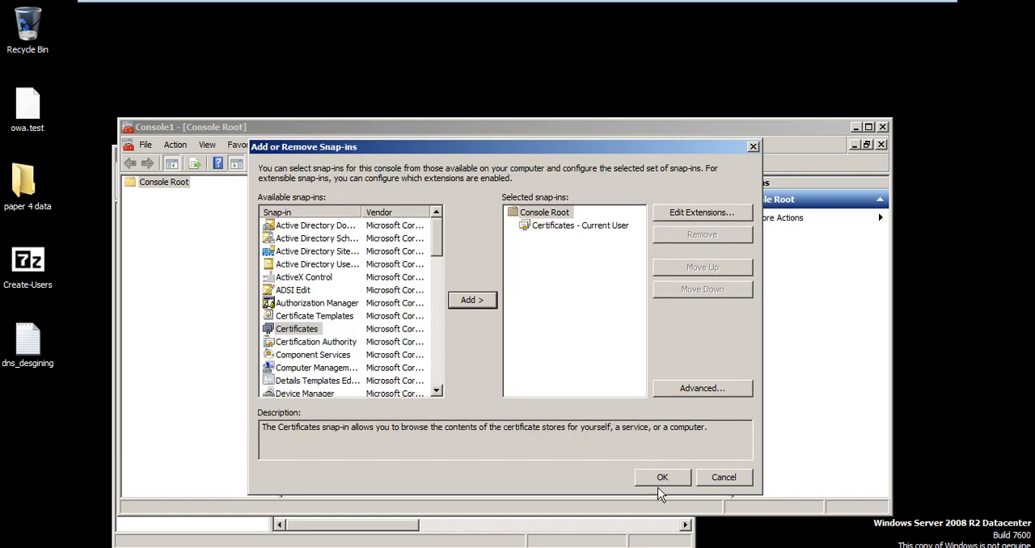
{"action": "left_click", "coordinate": [661, 479]}
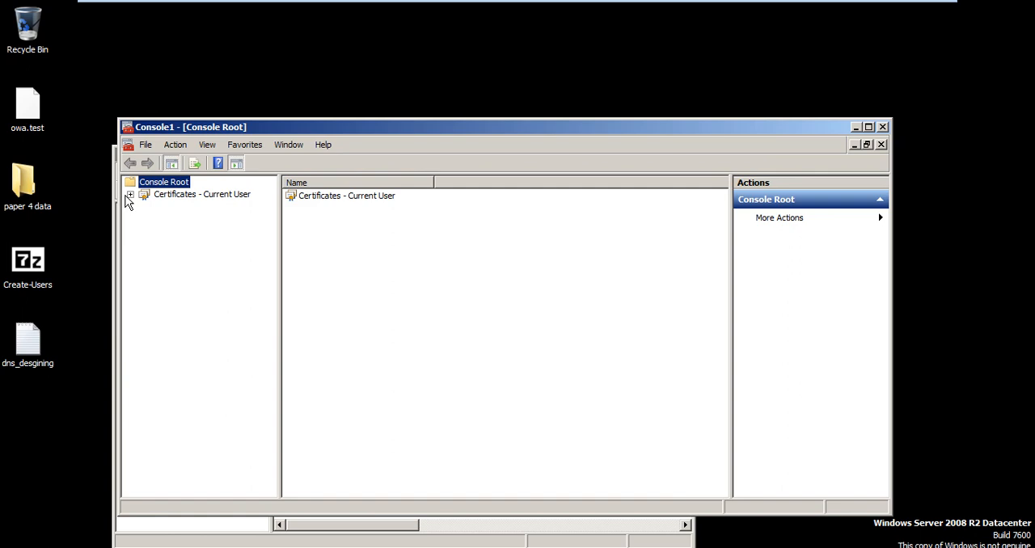
Step: Examine the certificates in the current user's Personal store, including their issuers, and close the console without saving its settings
{"action": "left_click", "coordinate": [130, 195]}
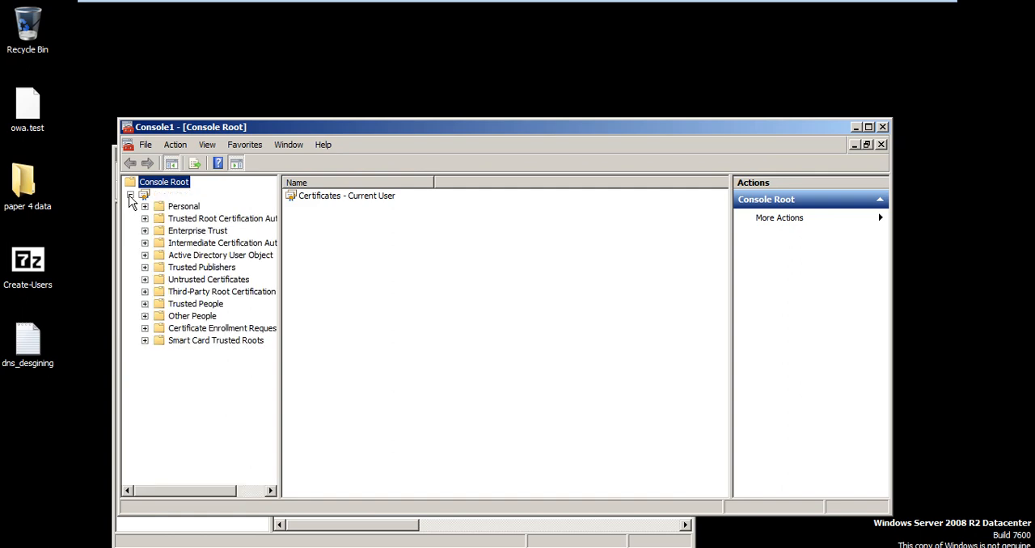
{"action": "left_click", "coordinate": [190, 209]}
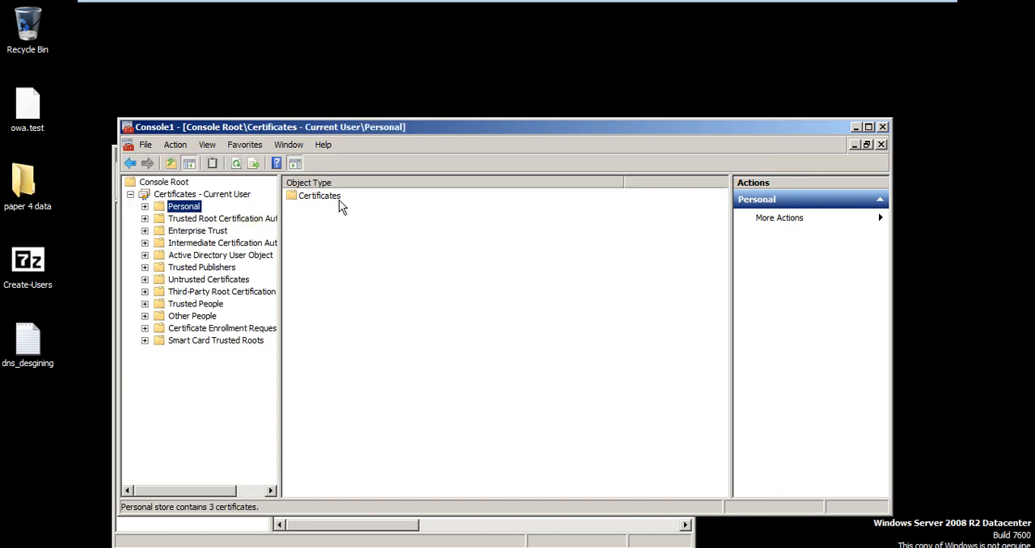
{"action": "left_click", "coordinate": [338, 197]}
{"action": "double_click", "coordinate": [338, 197]}
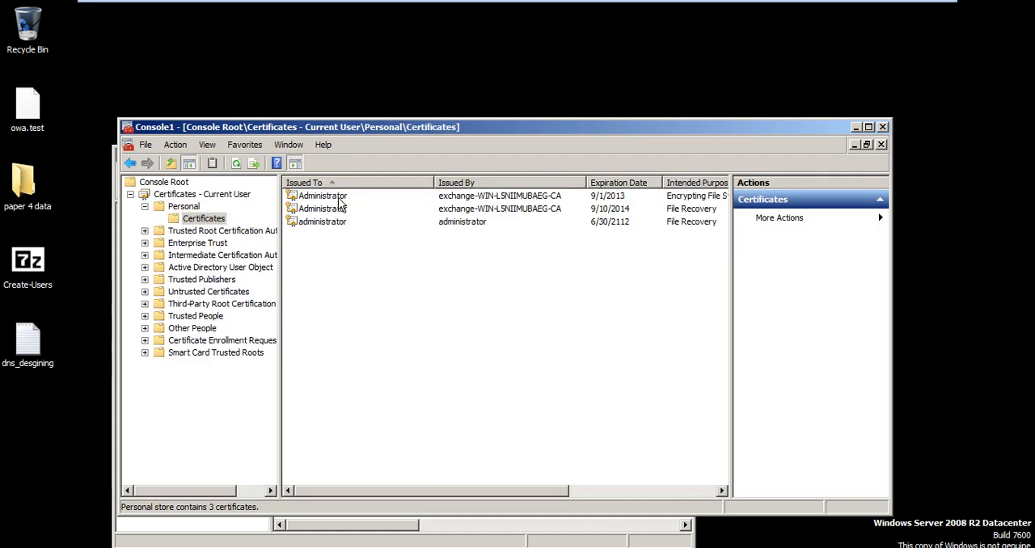
{"action": "key", "text": "alt+F4"}
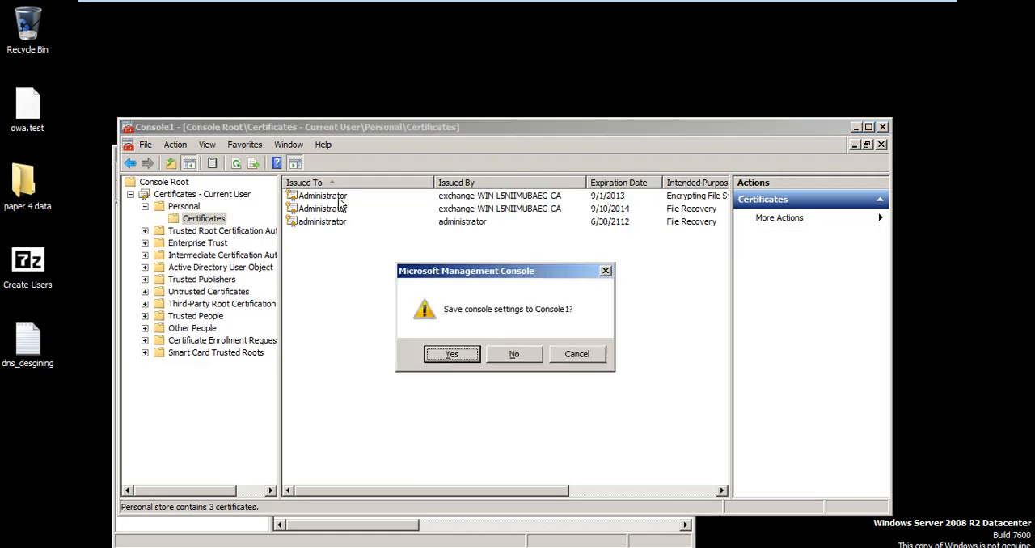
{"action": "key", "text": "Tab"}
{"action": "key", "text": "Return"}
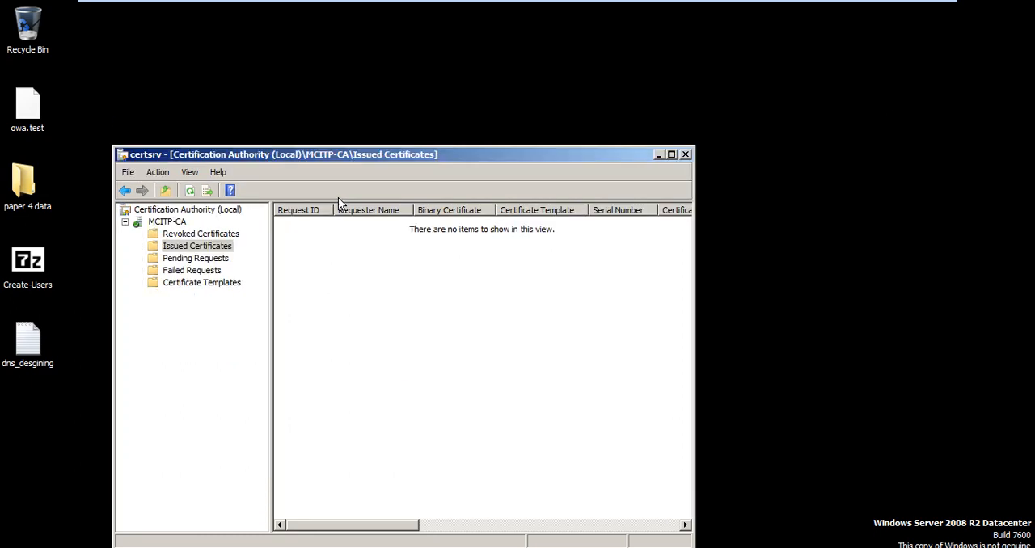
Step: Open Active Directory Users and Computers and display the Users container of the exchange.com domain
{"action": "key", "text": "super"}
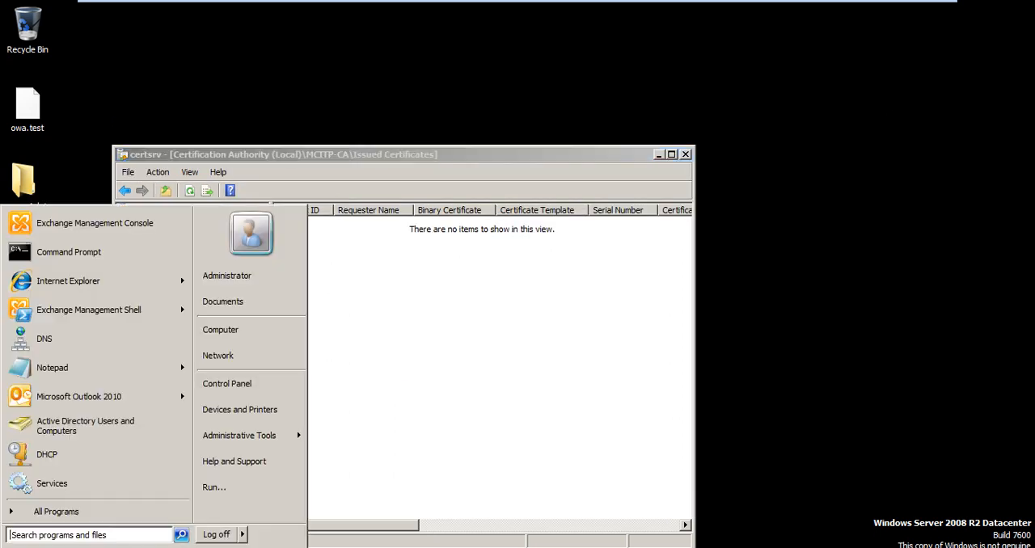
{"action": "left_click", "coordinate": [152, 425]}
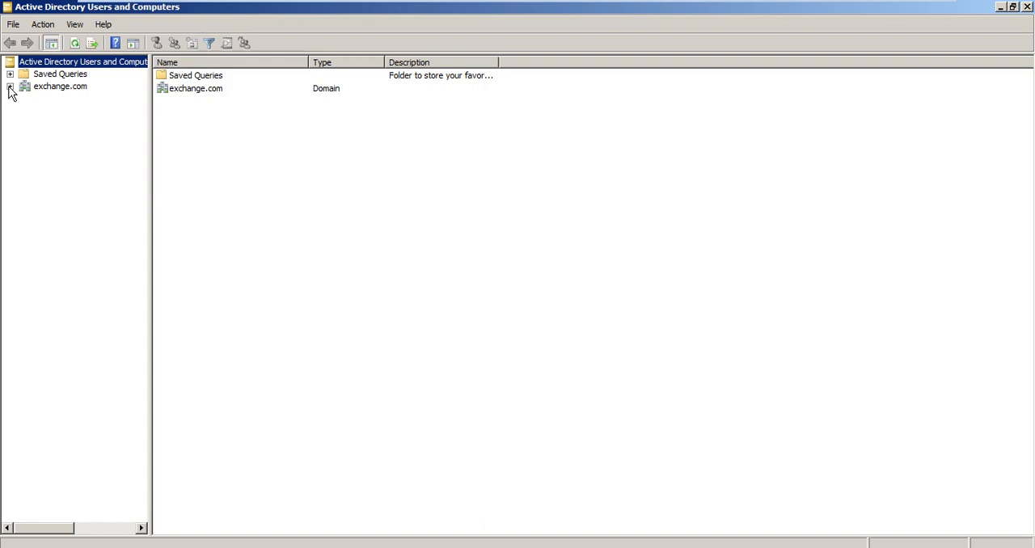
{"action": "left_click", "coordinate": [10, 87]}
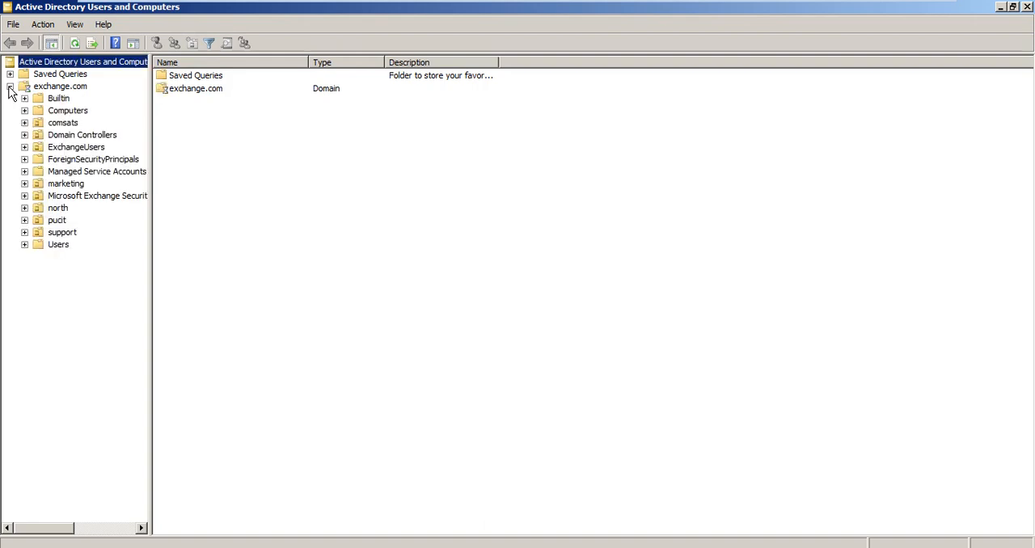
{"action": "left_click", "coordinate": [63, 247]}
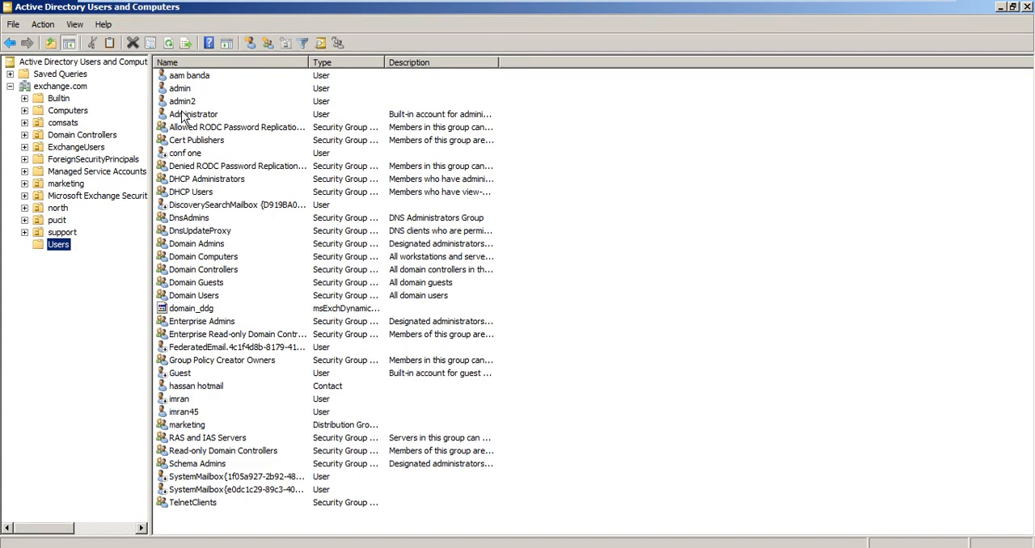
Step: Start a new user in the Users container, enter its first name and user logon name, and proceed to the password page
{"action": "right_click", "coordinate": [63, 246]}
{"action": "mouse_move", "coordinate": [124, 292]}
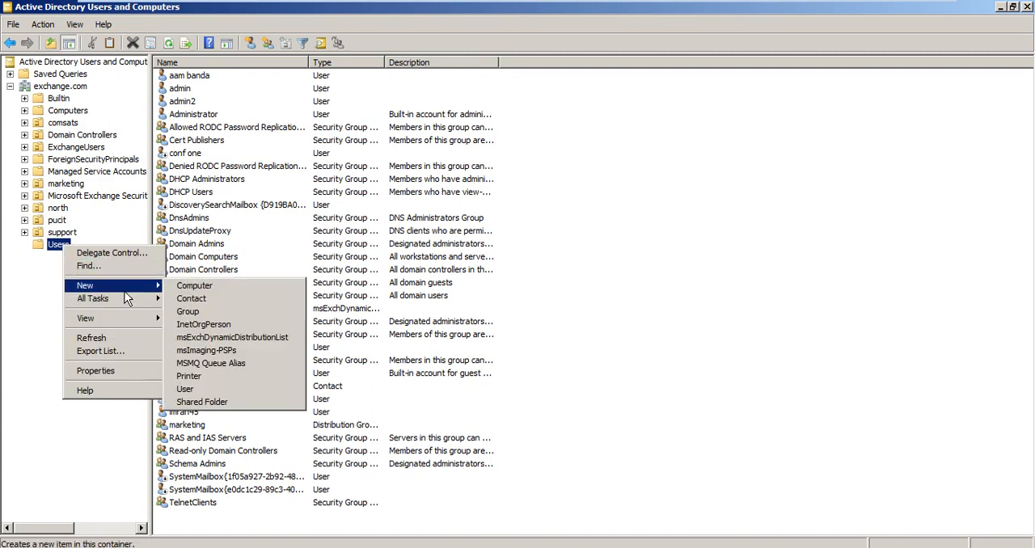
{"action": "left_click", "coordinate": [244, 390]}
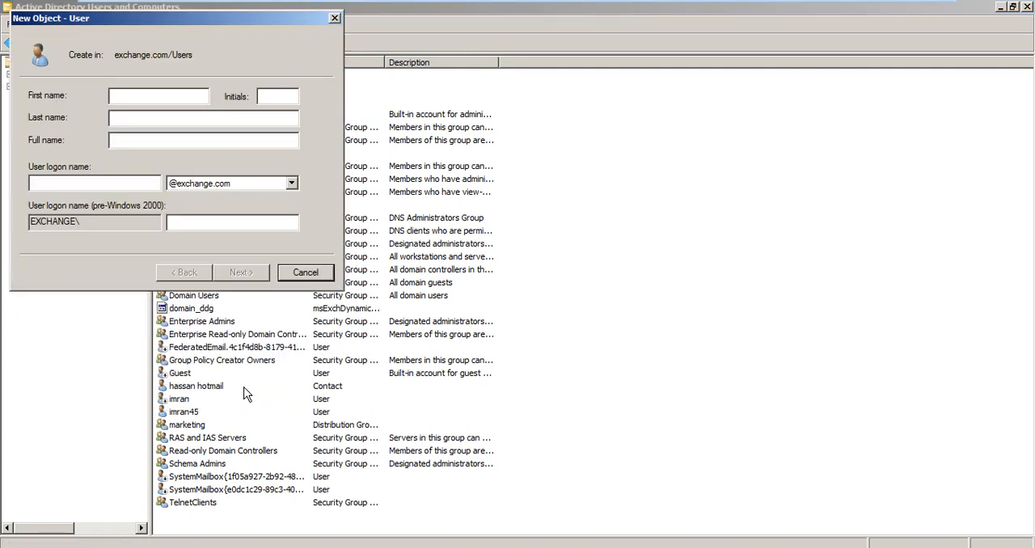
{"action": "type", "text": "jan"}
{"action": "key", "text": "Tab"}
{"action": "key", "text": "Tab"}
{"action": "type", "text": "jari"}
{"action": "key", "text": "Return"}
Step: Enter and confirm the account password, disable "User must change password at next logon" and finish creating the user
{"action": "type", "text": "********"}
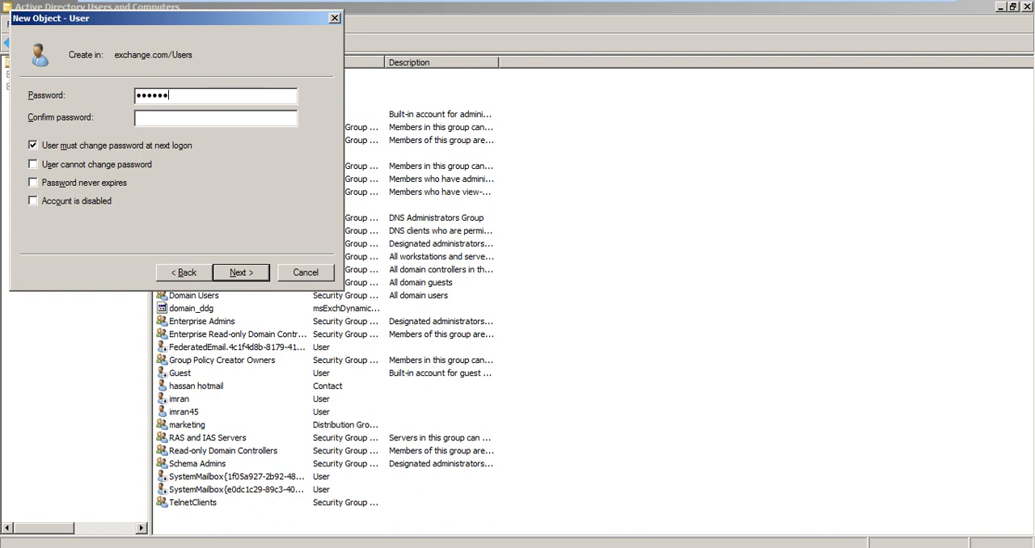
{"action": "key", "text": "Tab"}
{"action": "type", "text": "********"}
{"action": "left_click", "coordinate": [149, 148]}
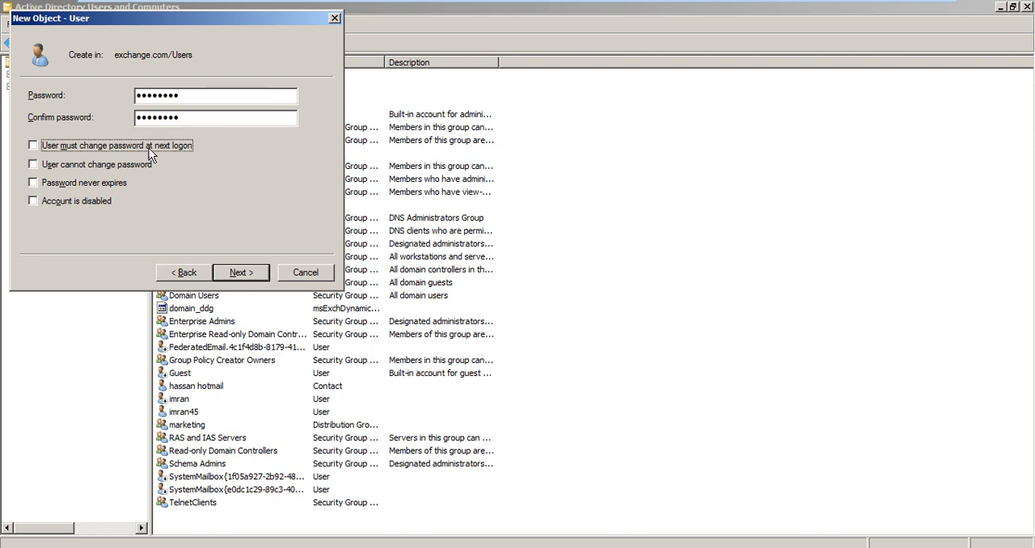
{"action": "left_click", "coordinate": [240, 273]}
{"action": "left_click", "coordinate": [259, 272]}
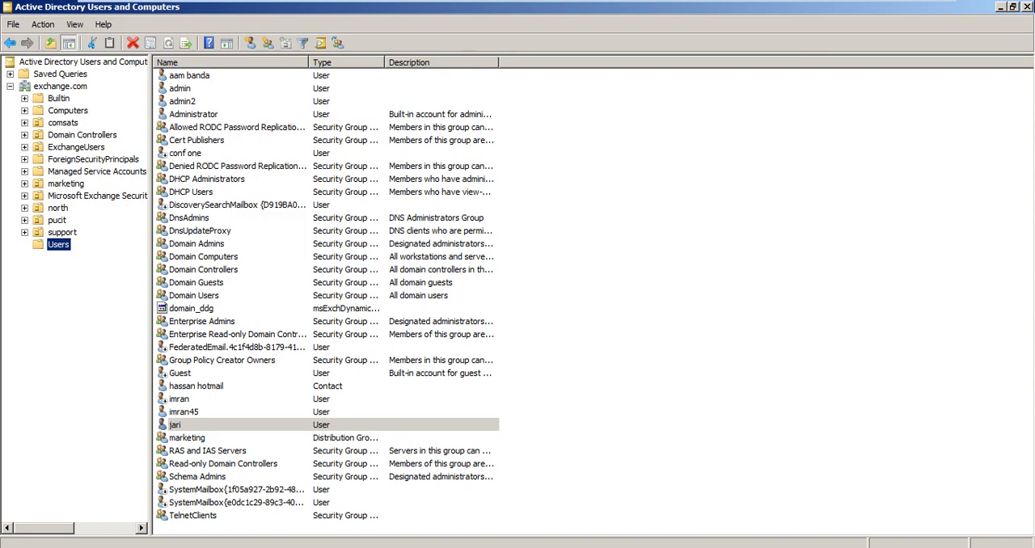
Step: Close Active Directory Users and Computers and the Certification Authority console, and reopen Active Directory Users and Computers
{"action": "left_click", "coordinate": [1028, 7]}
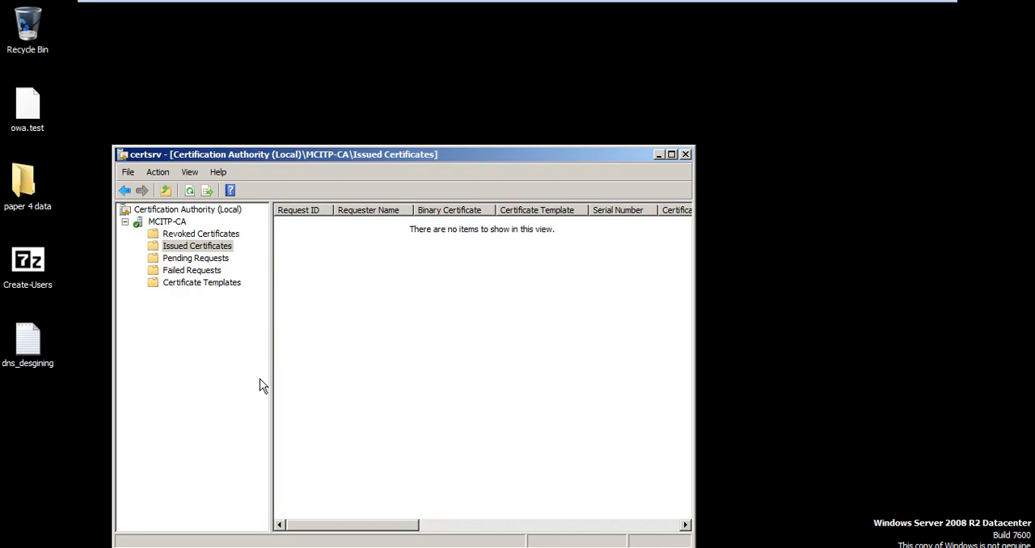
{"action": "left_click", "coordinate": [684, 155]}
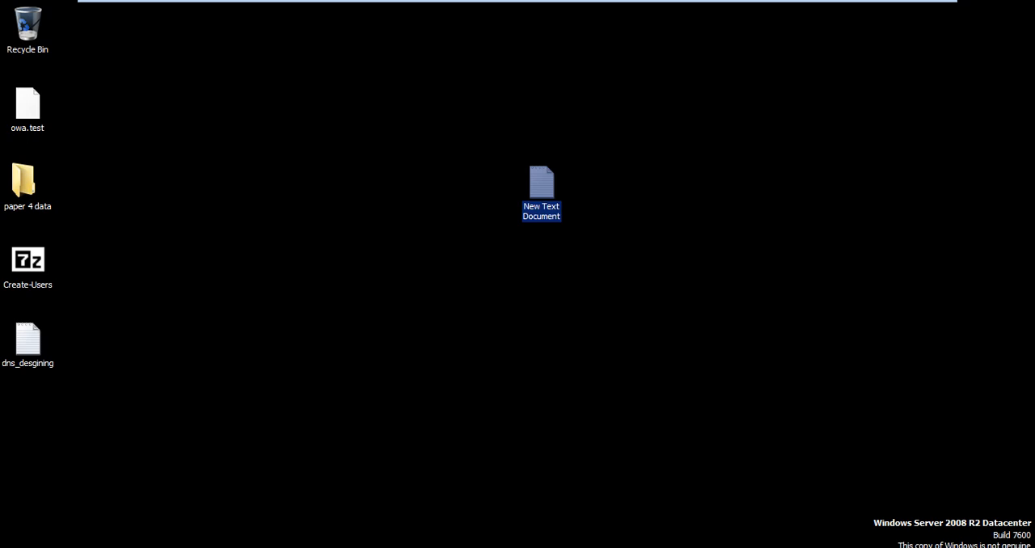
{"action": "key", "text": "super"}
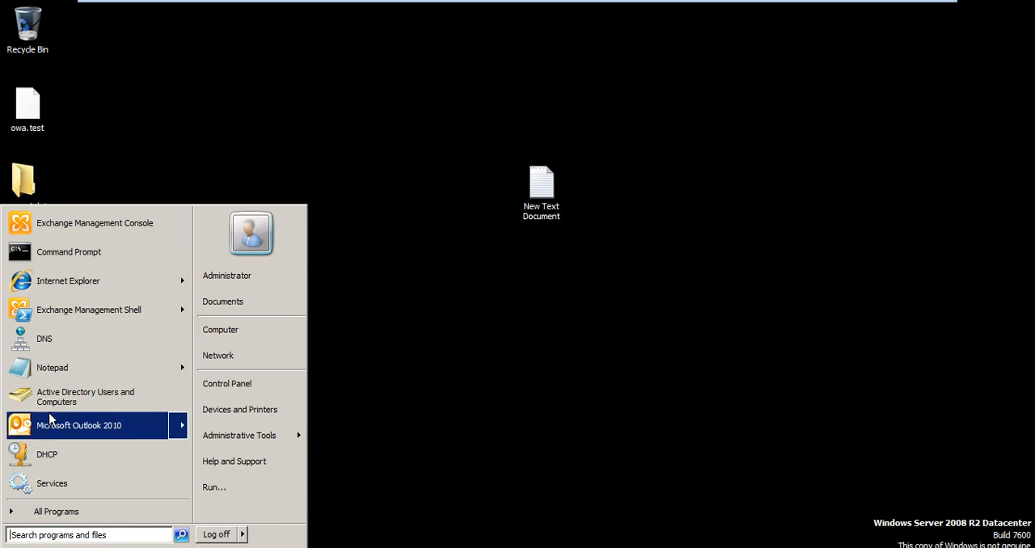
{"action": "left_click", "coordinate": [58, 391]}
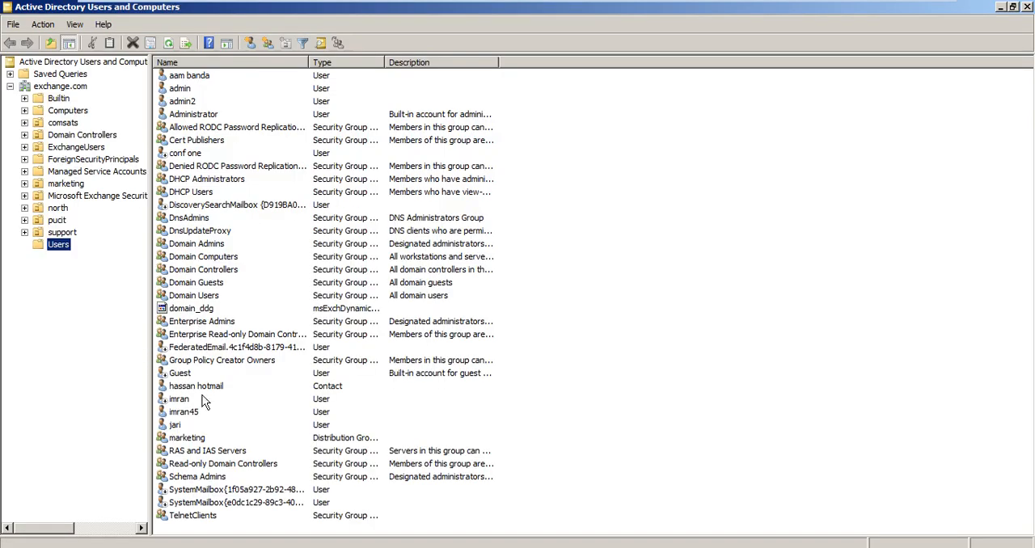
Step: Add the newly created user account to a group, entering "ba" as the group name
{"action": "left_click", "coordinate": [201, 427]}
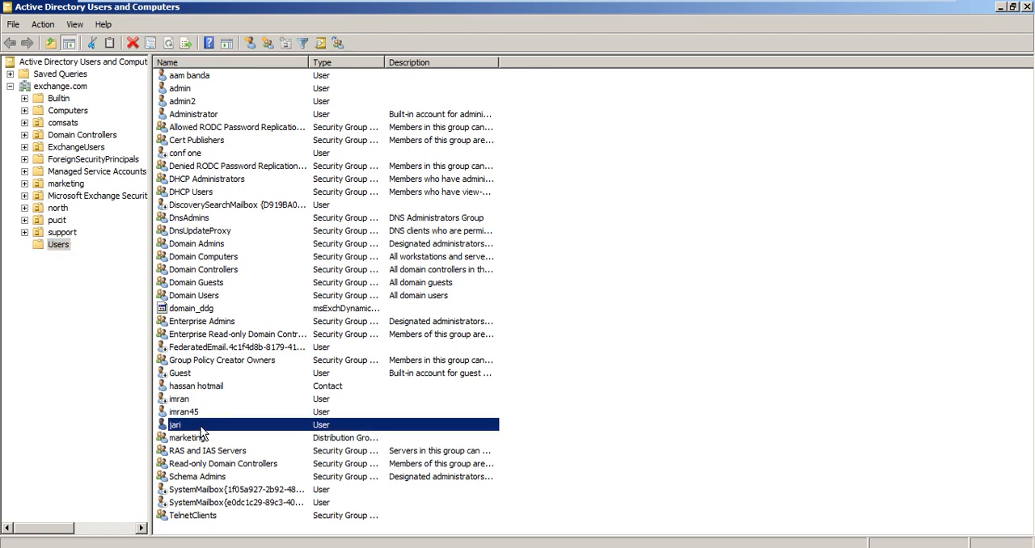
{"action": "right_click", "coordinate": [201, 426]}
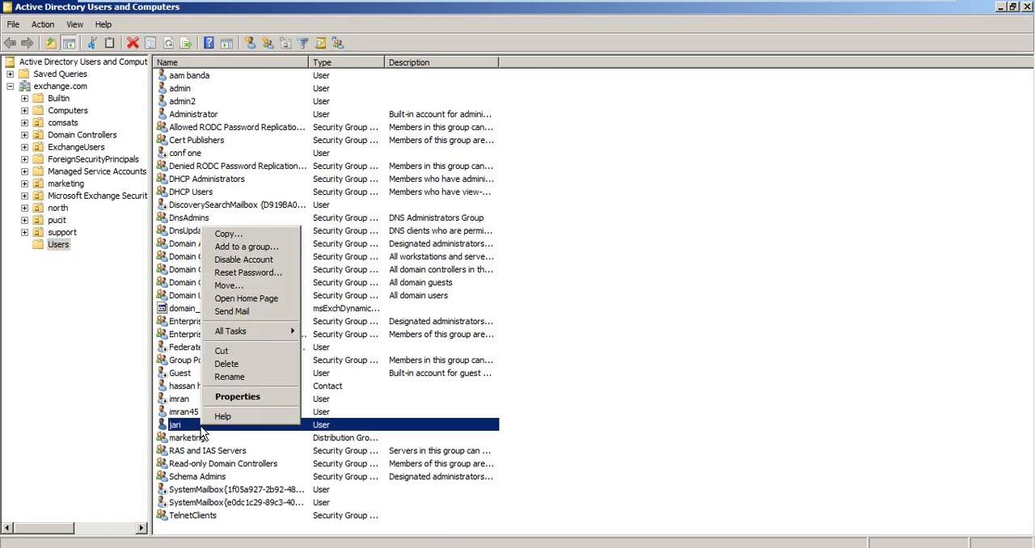
{"action": "left_click", "coordinate": [250, 247]}
{"action": "type", "text": "ma"}
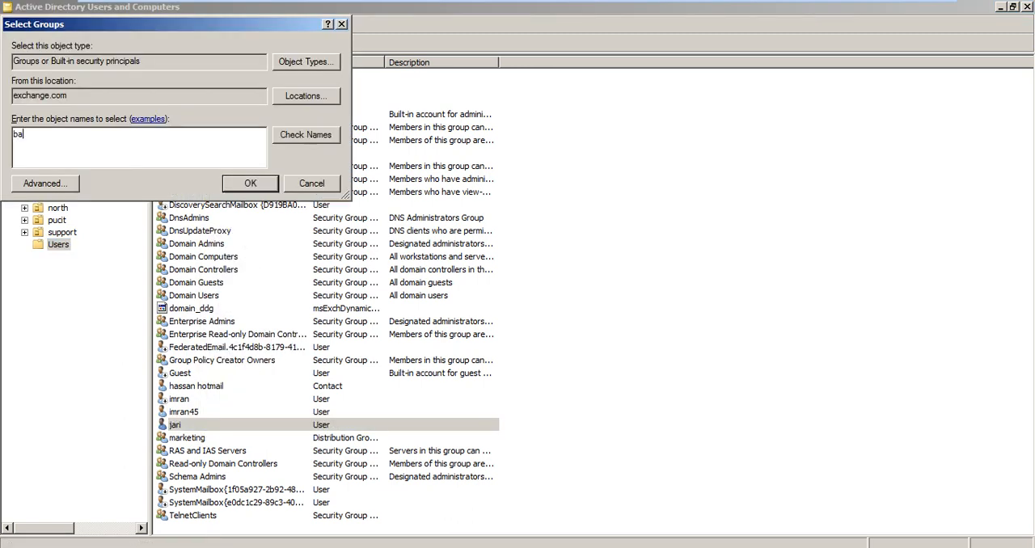
{"action": "key", "text": "Return"}
{"action": "key", "text": "Return"}
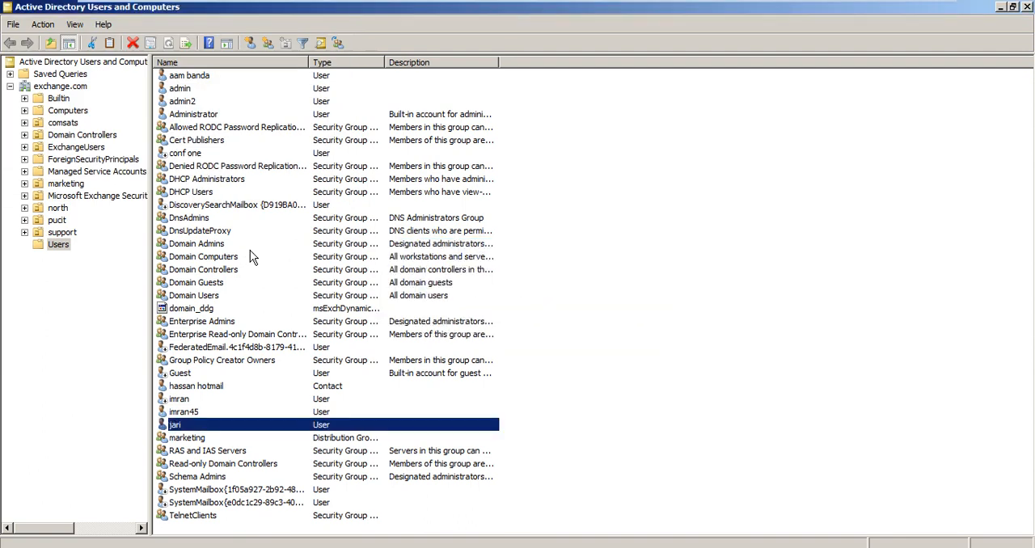
Step: Log off the administrator session and choose to log on as another user
{"action": "key", "text": "ctrl+alt+Delete"}
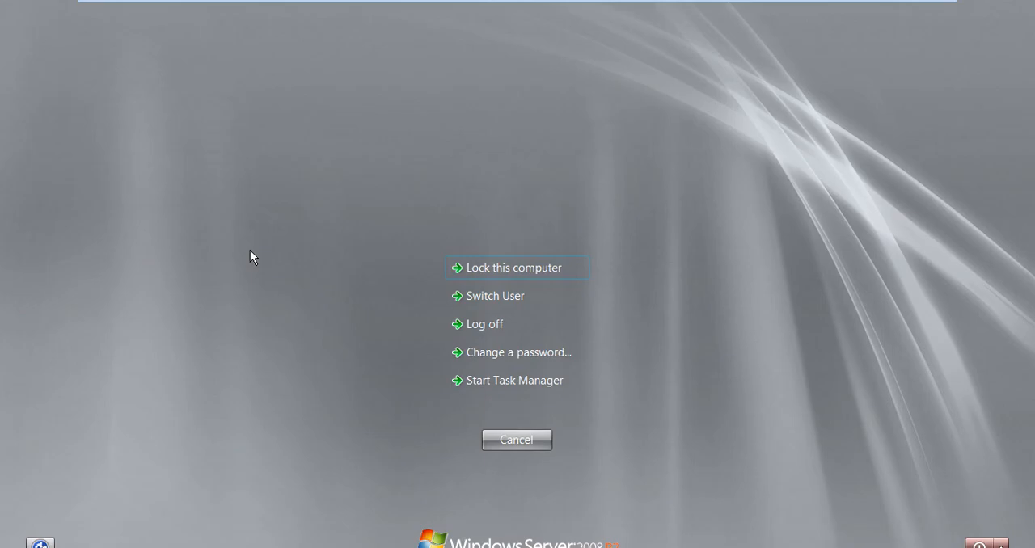
{"action": "key", "text": "Return"}
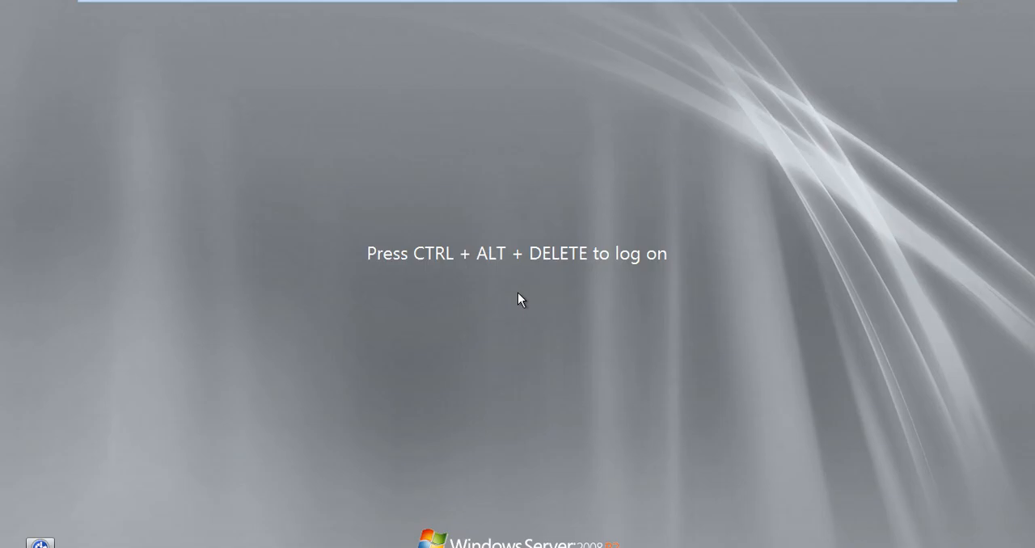
{"action": "key", "text": "ctrl+alt+Delete"}
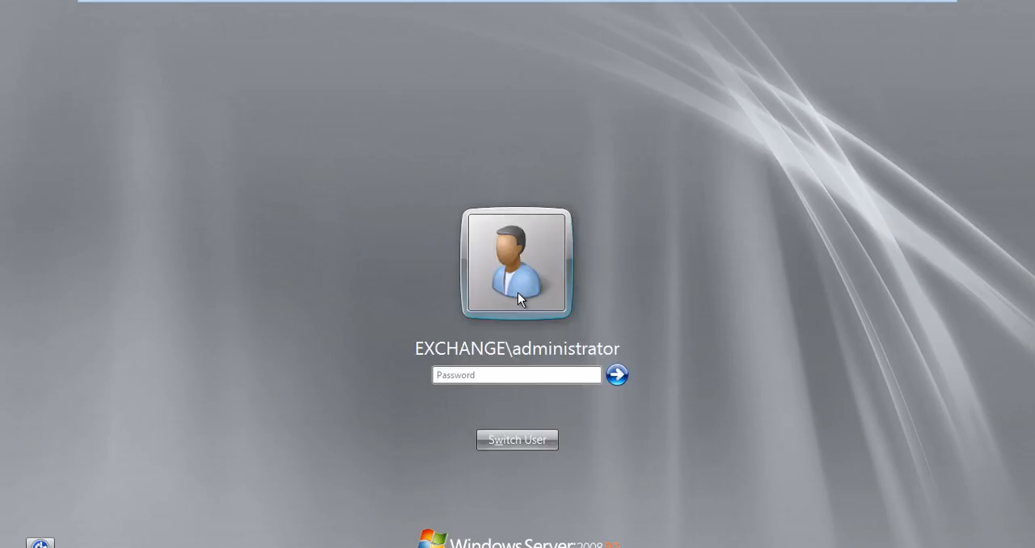
{"action": "left_click", "coordinate": [530, 442]}
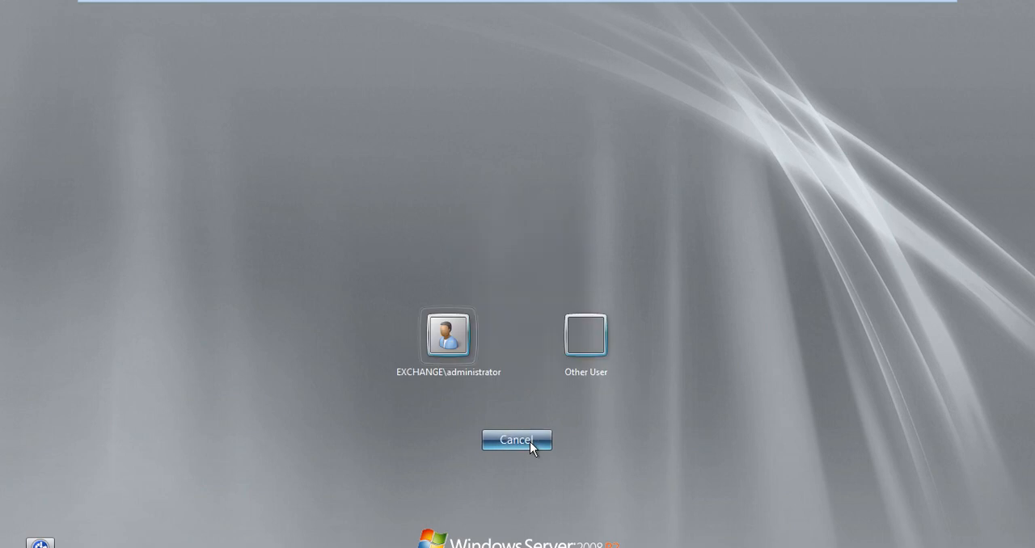
{"action": "left_click", "coordinate": [574, 343]}
Step: Log on to the EXCHANGE domain with the new user's logon name and account password, and cancel the Windows Activation dialog
{"action": "type", "text": "jan"}
{"action": "key", "text": "Tab"}
{"action": "type", "text": "•"}
{"action": "key", "text": "BackSpace"}
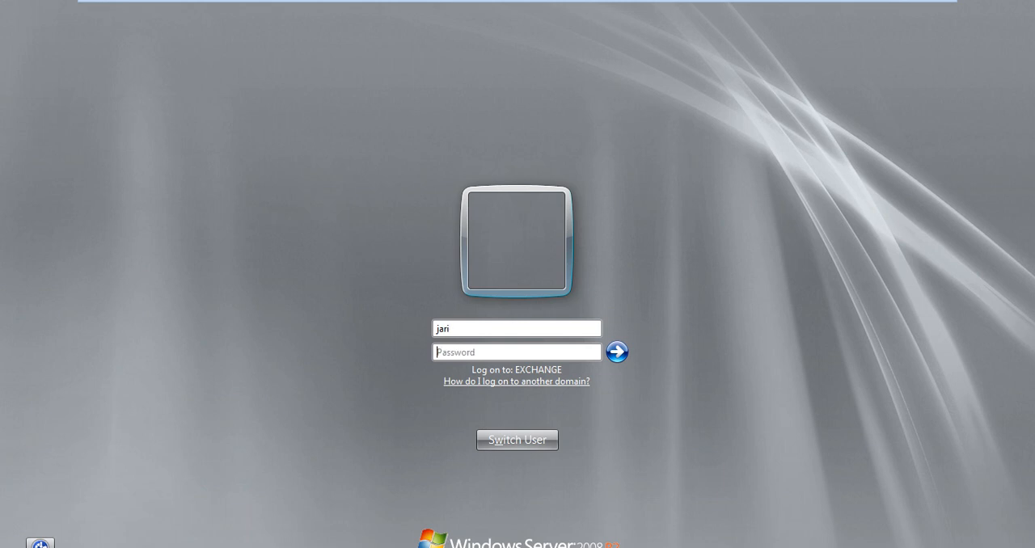
{"action": "type", "text": "••••••••"}
{"action": "key", "text": "Return"}
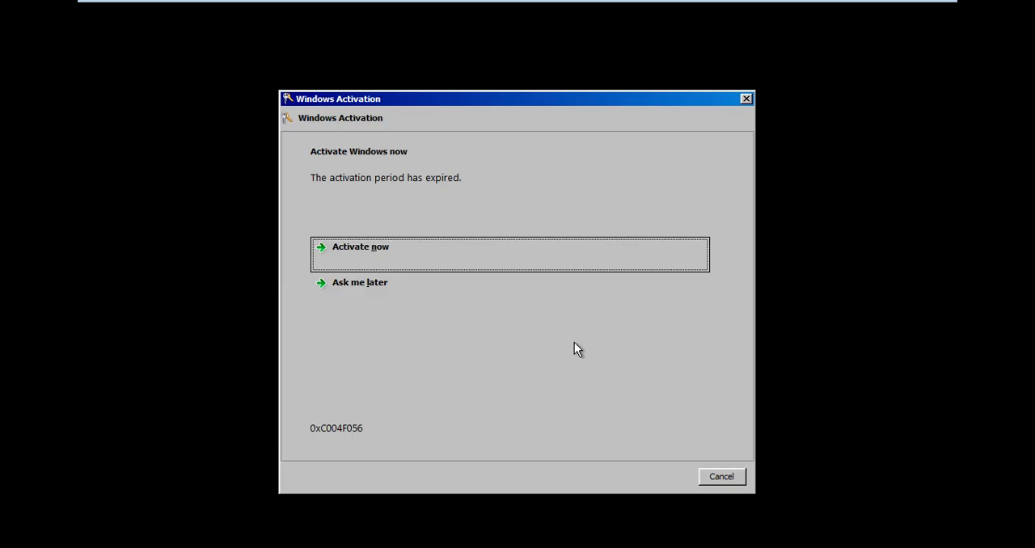
{"action": "left_click", "coordinate": [727, 478]}
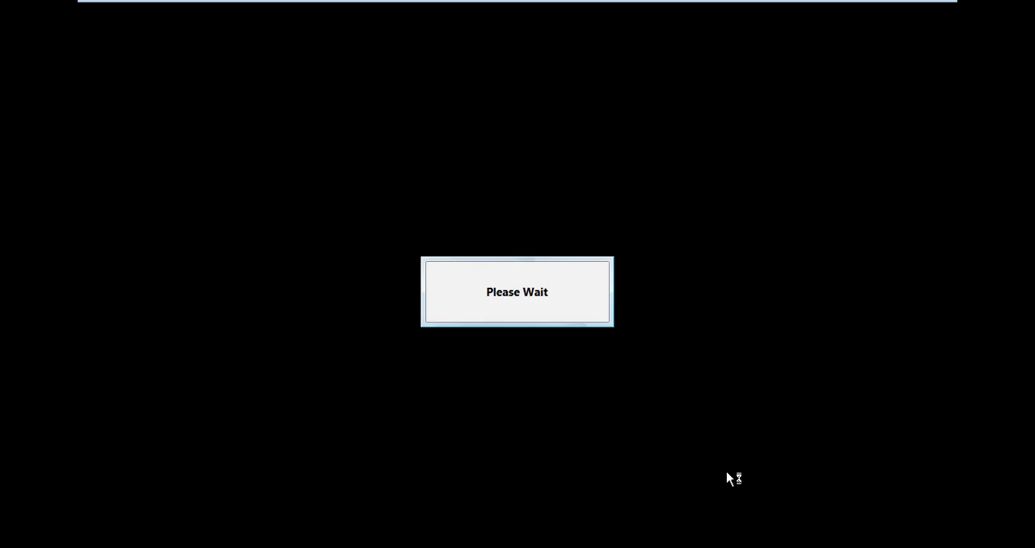
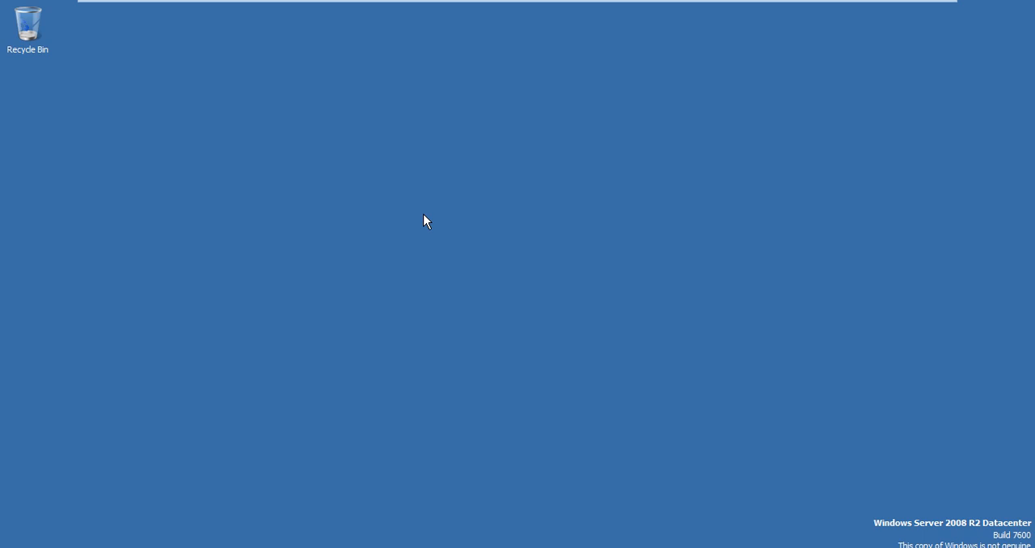
Step: Create a new text document on the desktop and keep its default name
{"action": "right_click", "coordinate": [424, 214]}
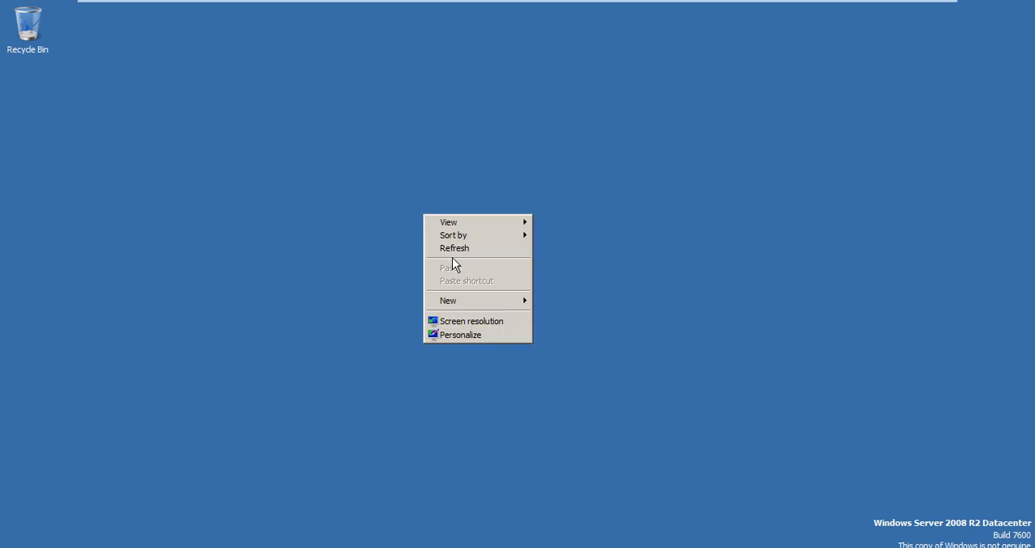
{"action": "mouse_move", "coordinate": [524, 303]}
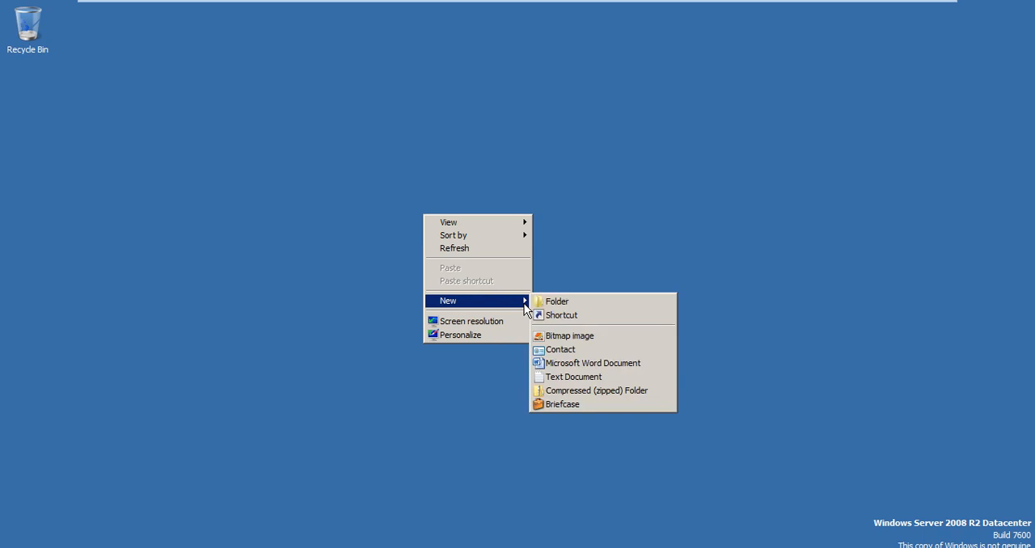
{"action": "left_click", "coordinate": [586, 378]}
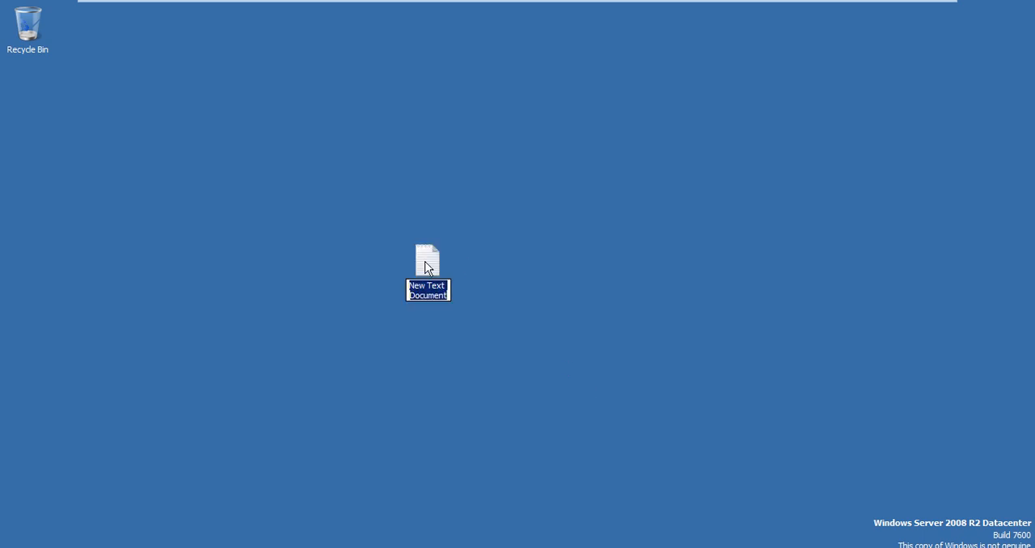
{"action": "key", "text": "Return"}
Step: Write "testing" in the new text document, save it and close it
{"action": "double_click", "coordinate": [425, 262]}
{"action": "type", "text": "testing"}
{"action": "key", "text": "alt"}
{"action": "key", "text": "f"}
{"action": "key", "text": "Down"}
{"action": "key", "text": "Down"}
{"action": "key", "text": "Return"}
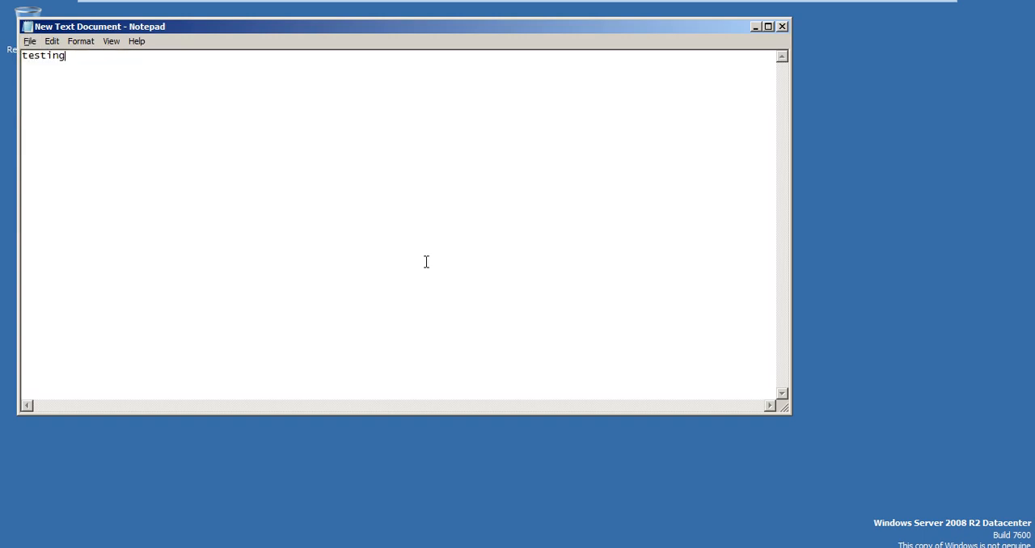
{"action": "key", "text": "alt+F4"}
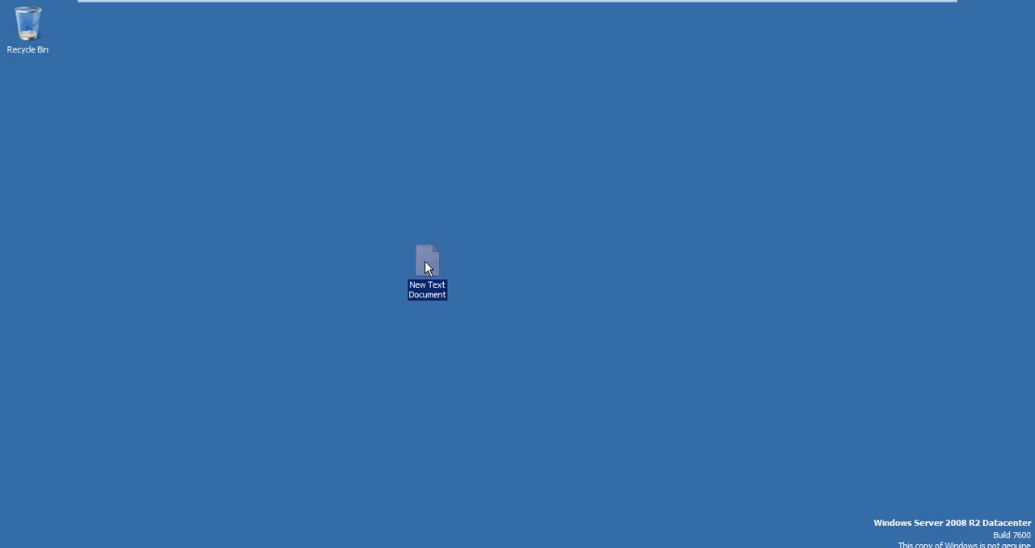
Step: Encrypt the contents of the desktop text document, choosing to encrypt the file only
{"action": "right_click", "coordinate": [424, 261]}
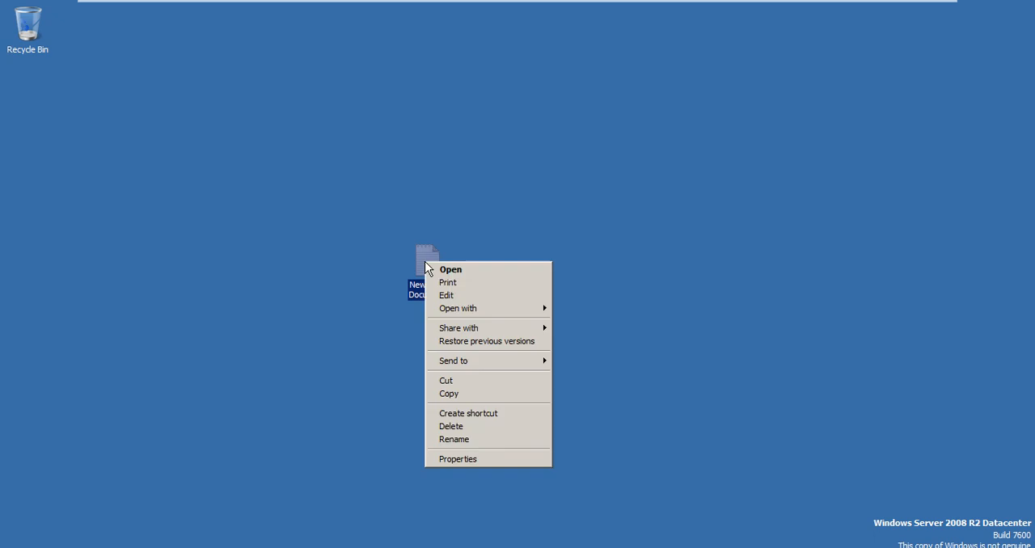
{"action": "left_click", "coordinate": [498, 456]}
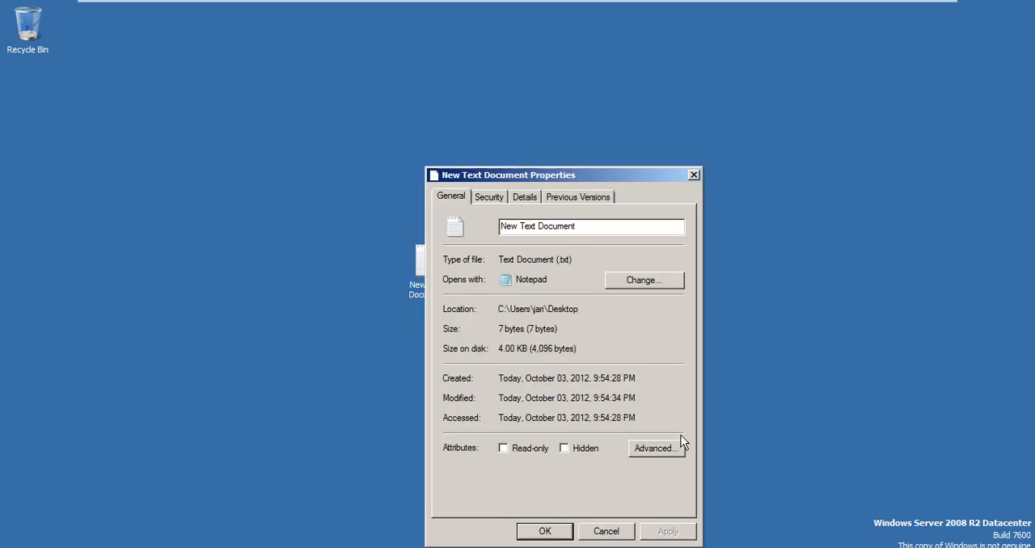
{"action": "left_click", "coordinate": [673, 455]}
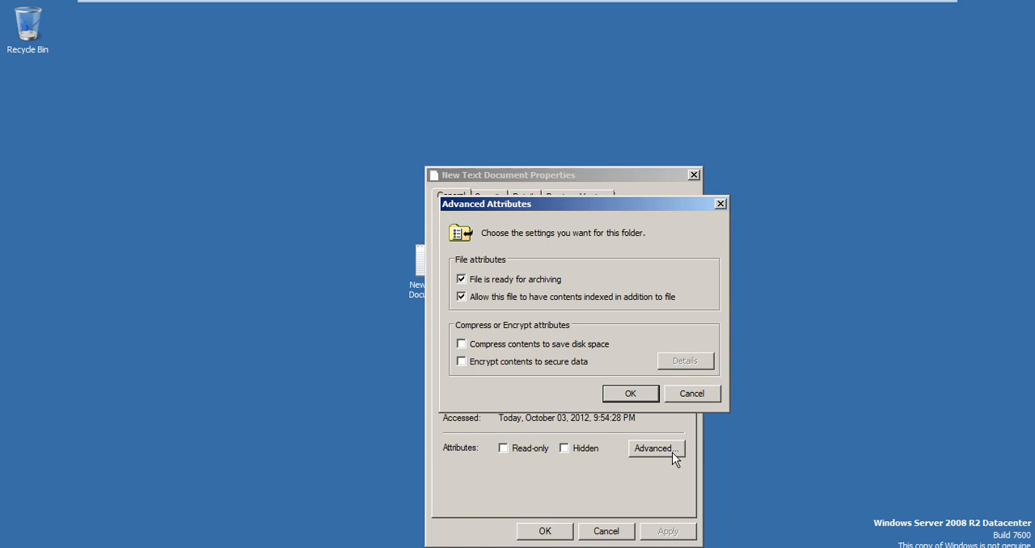
{"action": "left_click", "coordinate": [521, 366]}
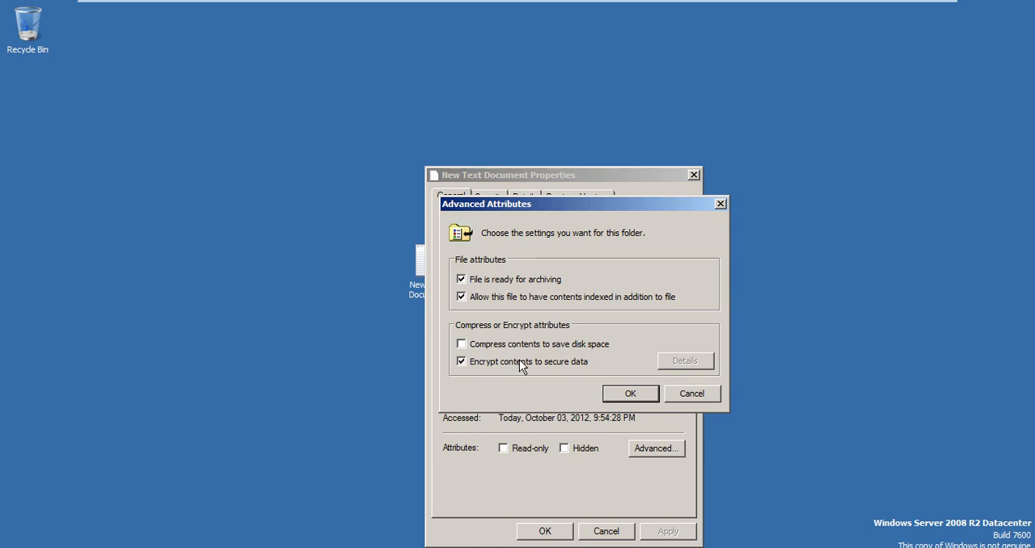
{"action": "left_click", "coordinate": [630, 394]}
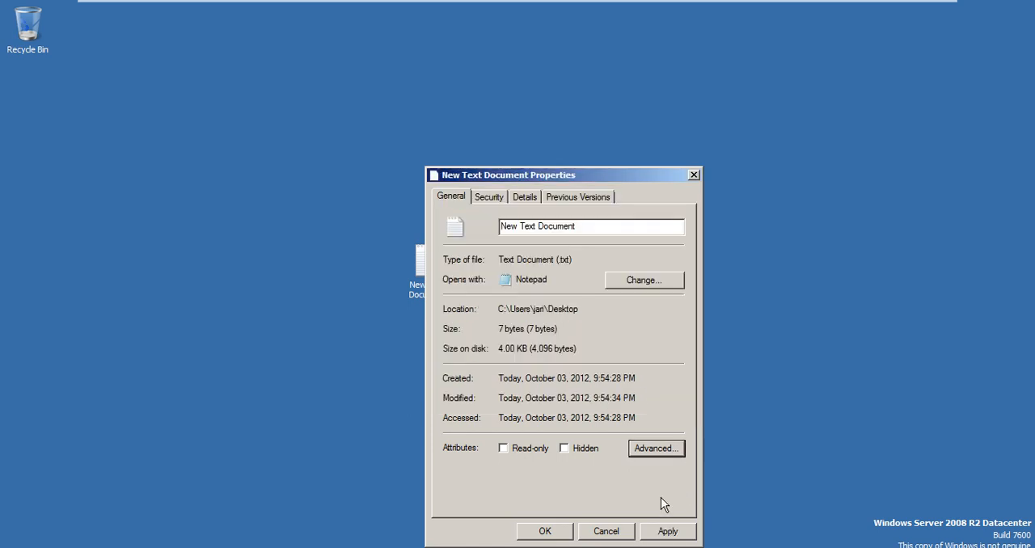
{"action": "left_click", "coordinate": [665, 537]}
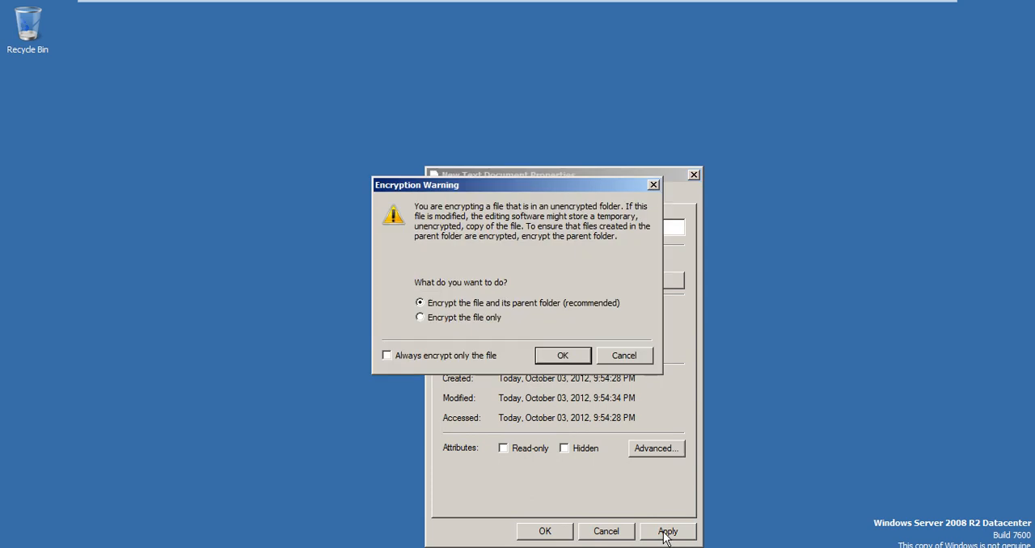
{"action": "left_click", "coordinate": [491, 320]}
{"action": "left_click", "coordinate": [571, 357]}
{"action": "left_click", "coordinate": [545, 531]}
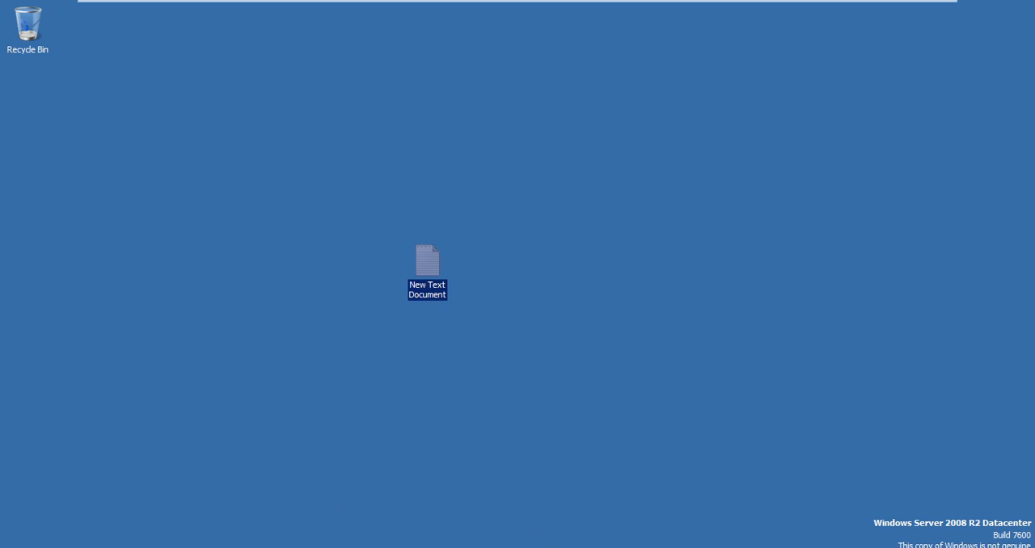
Step: Log off the domain user's session and bring up the logon screen
{"action": "left_click", "coordinate": [29, 545]}
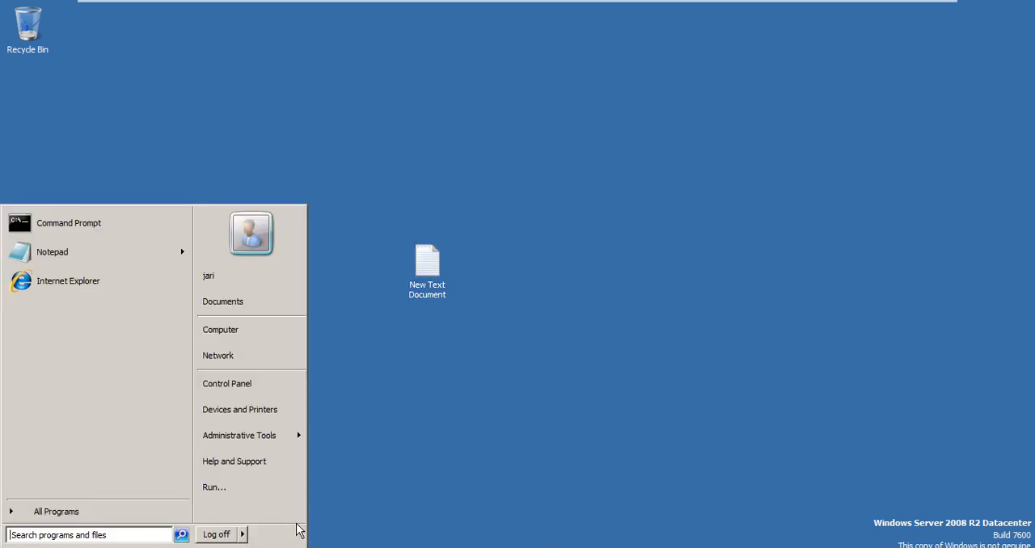
{"action": "left_click", "coordinate": [232, 536]}
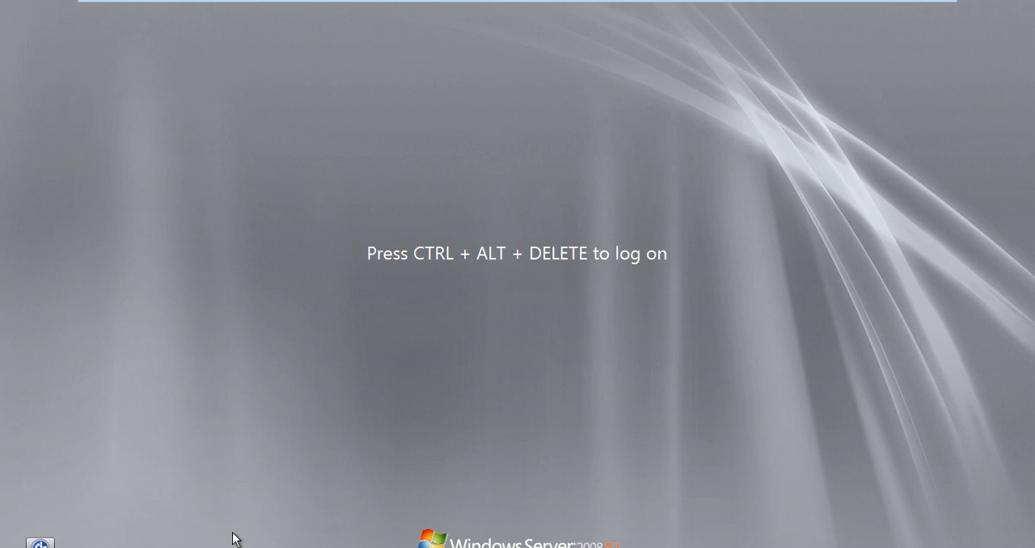
{"action": "key", "text": "ctrl+alt+Delete"}
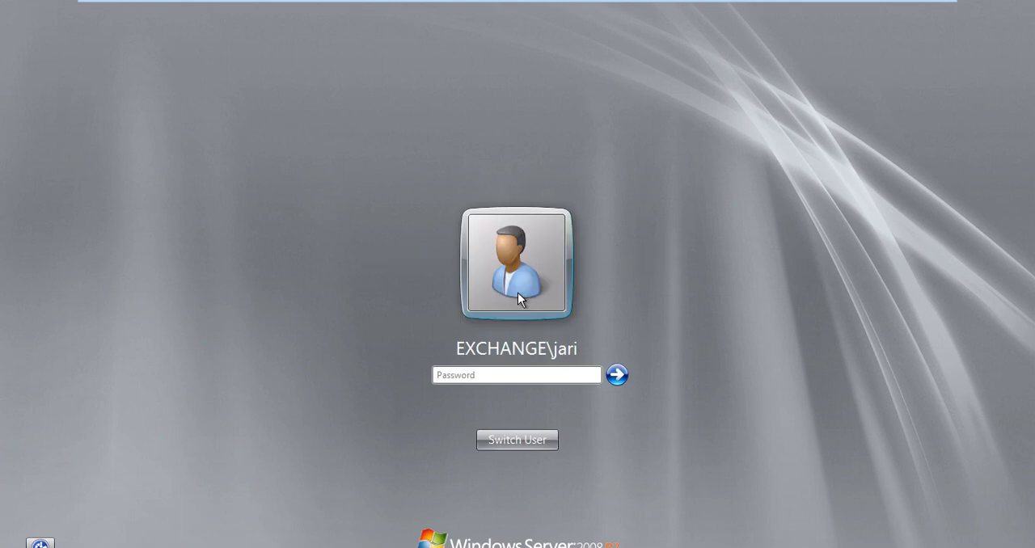
{"action": "type", "text": "***"}
{"action": "key", "text": "BackSpace"}
{"action": "key", "text": "BackSpace"}
{"action": "key", "text": "BackSpace"}
Step: Switch to another user, log on to the EXCHANGE domain as administrator with the account password, and cancel the Windows Activation dialog
{"action": "left_click", "coordinate": [524, 446]}
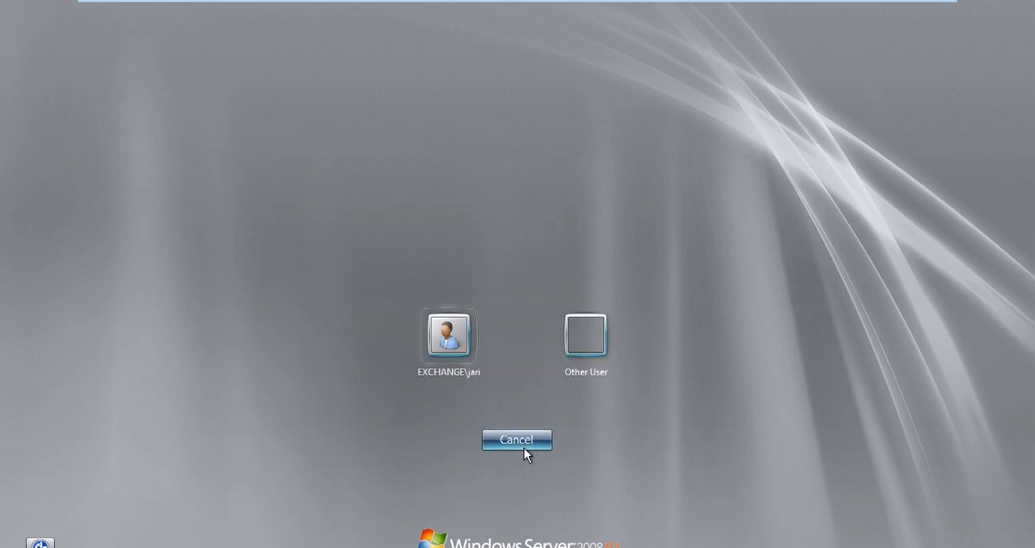
{"action": "left_click", "coordinate": [579, 334]}
{"action": "type", "text": "administrator"}
{"action": "key", "text": "Tab"}
{"action": "type", "text": "P@ssw"}
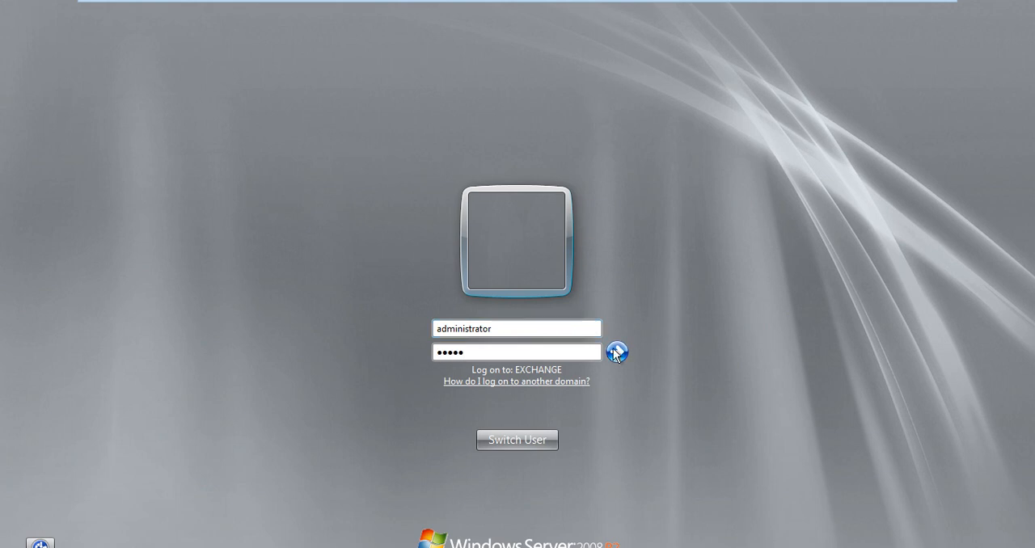
{"action": "type", "text": "ord"}
{"action": "key", "text": "Return"}
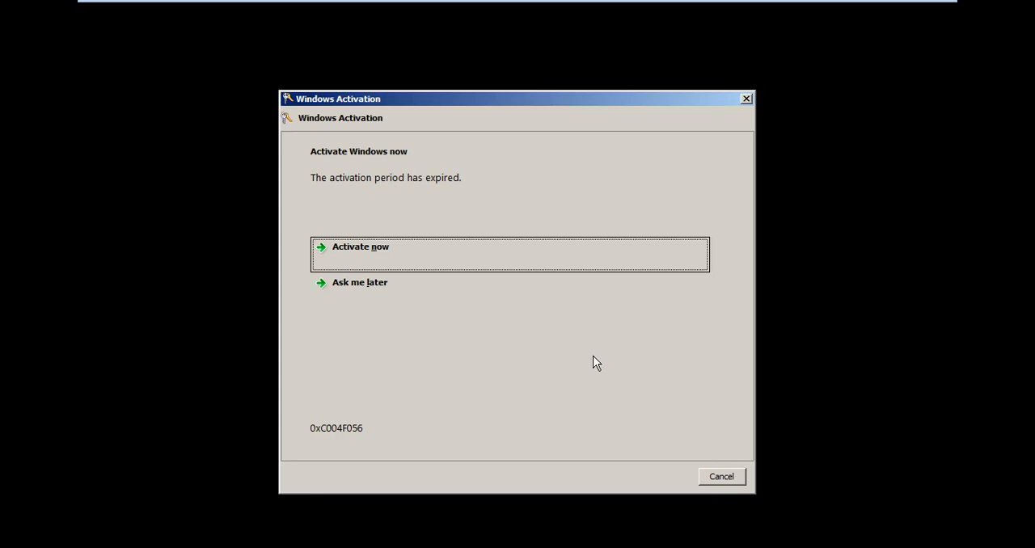
{"action": "left_click", "coordinate": [719, 477]}
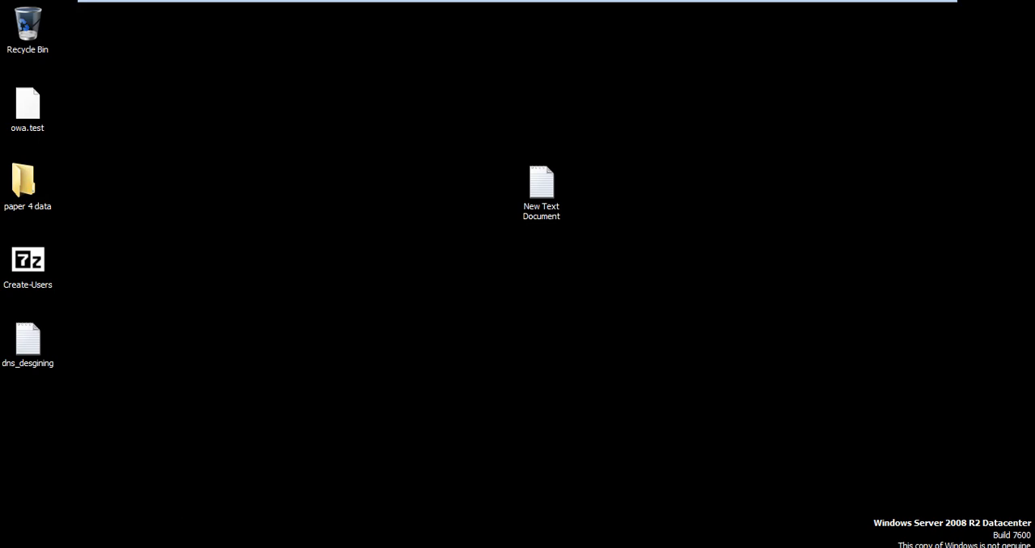
Step: Open the Certification Authority console and maximize its window
{"action": "left_click", "coordinate": [32, 547]}
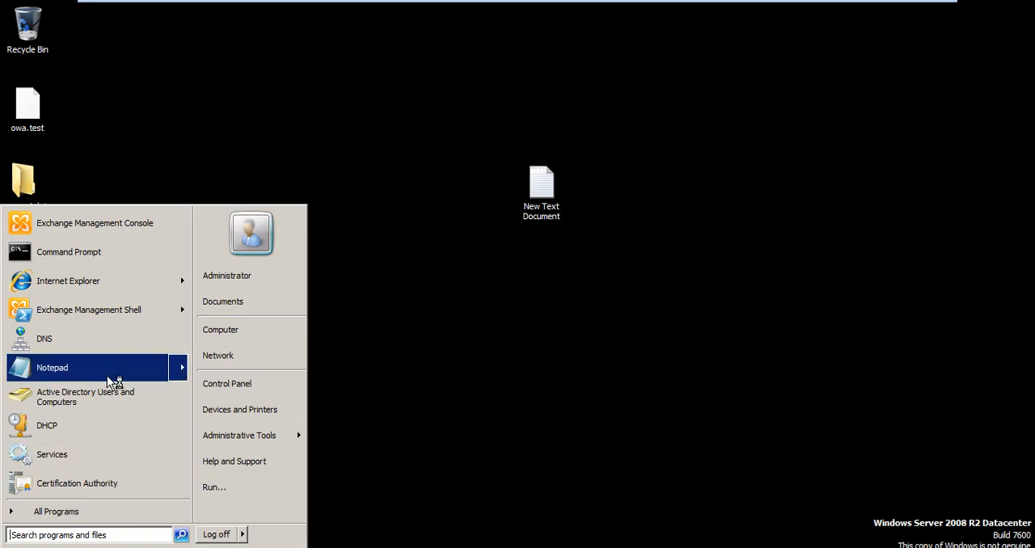
{"action": "mouse_move", "coordinate": [122, 367]}
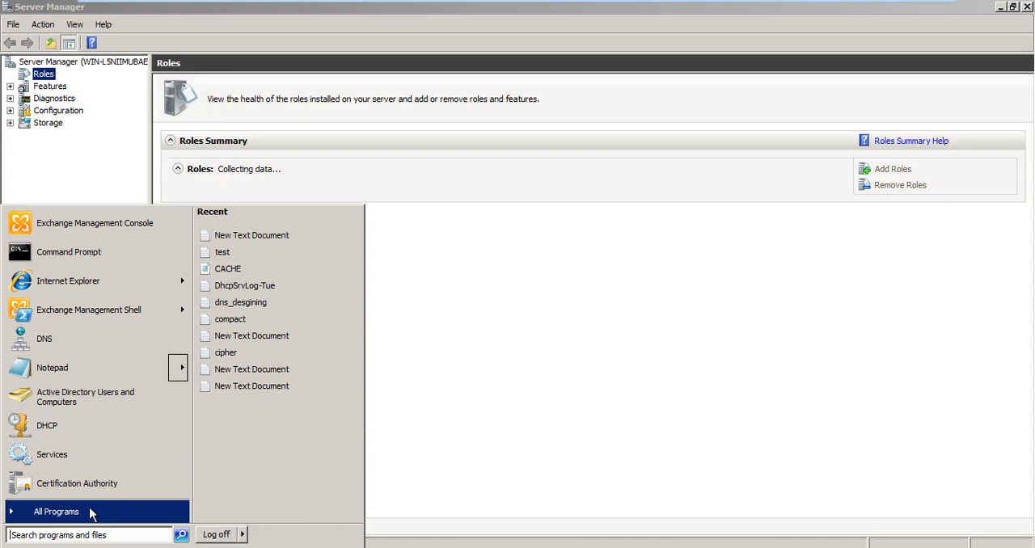
{"action": "left_click", "coordinate": [90, 509]}
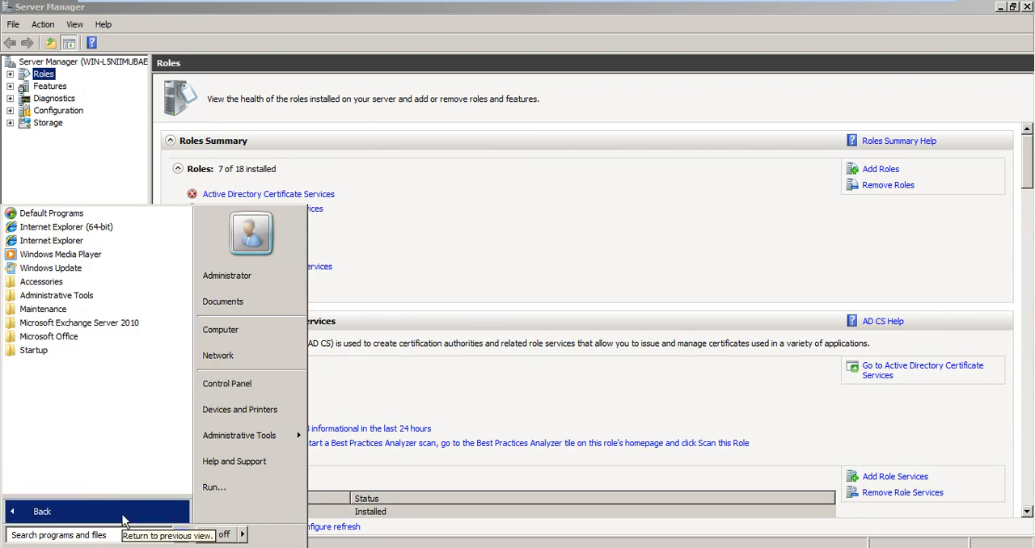
{"action": "left_click", "coordinate": [125, 518]}
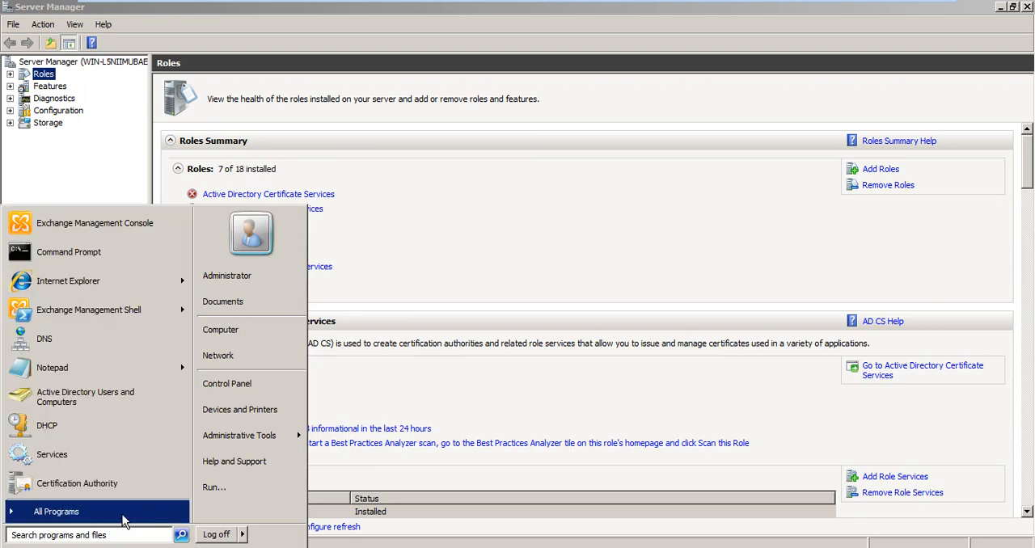
{"action": "left_click", "coordinate": [67, 485]}
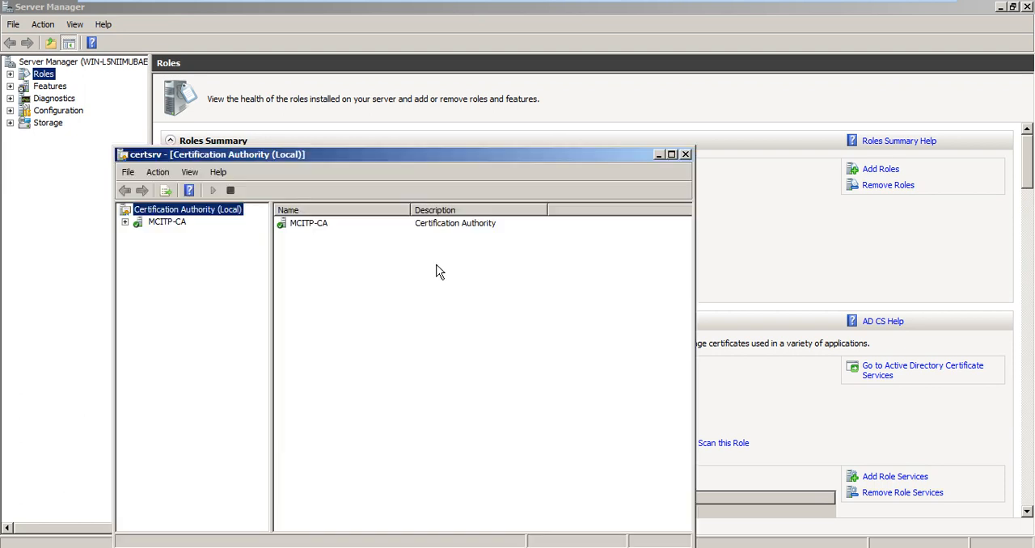
{"action": "double_click", "coordinate": [412, 155]}
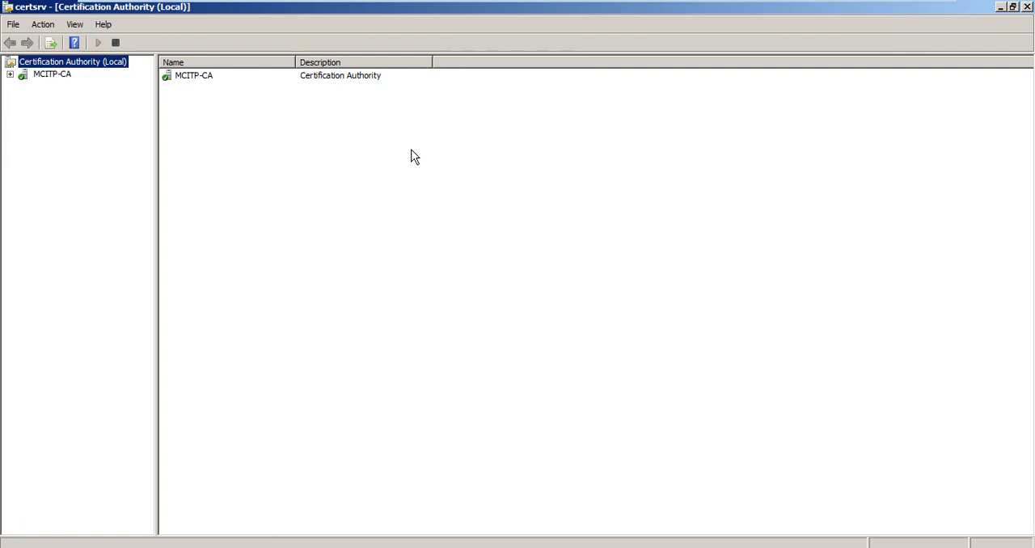
Step: Expand MCITP-CA and display its issued certificates
{"action": "key", "text": "Down"}
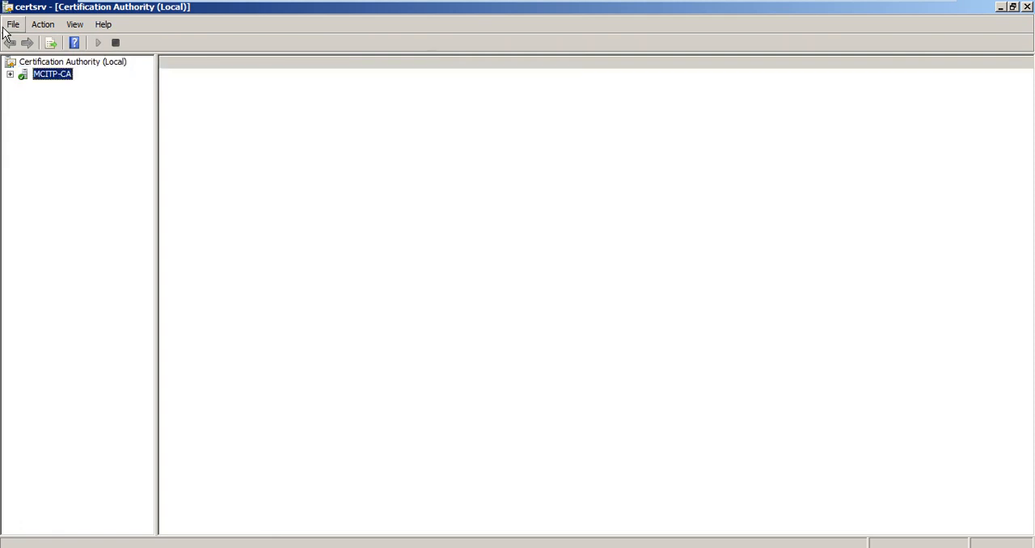
{"action": "key", "text": "Right"}
{"action": "key", "text": "Down"}
{"action": "key", "text": "Down"}
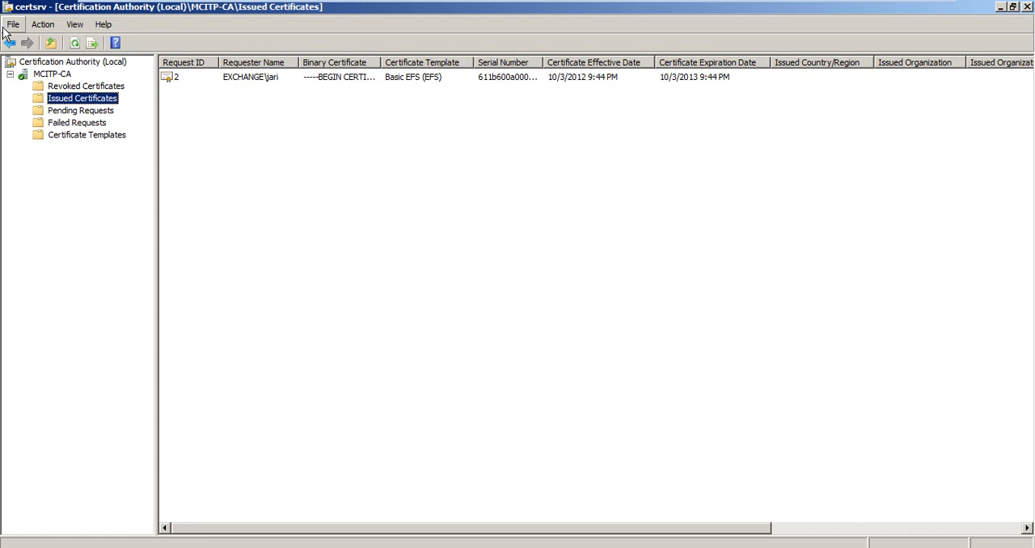
Step: View the general information of the issued Basic EFS certificate, close it and clear the selection
{"action": "left_click", "coordinate": [177, 81]}
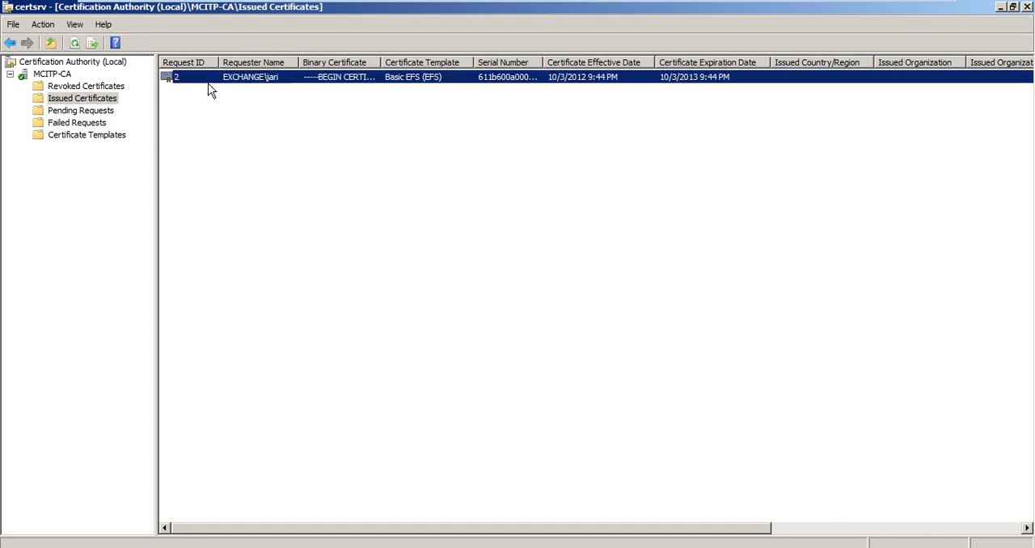
{"action": "double_click", "coordinate": [276, 81]}
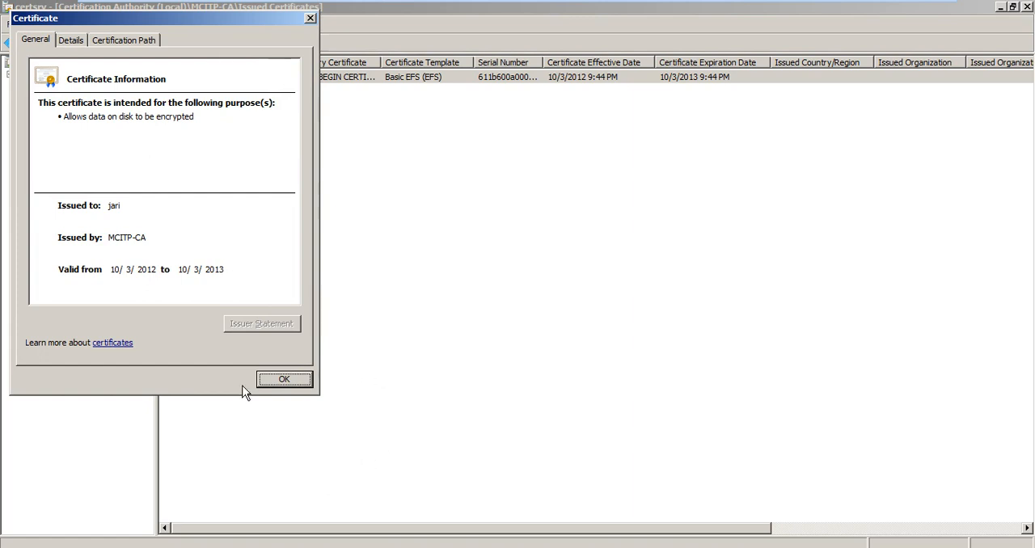
{"action": "left_click", "coordinate": [283, 380]}
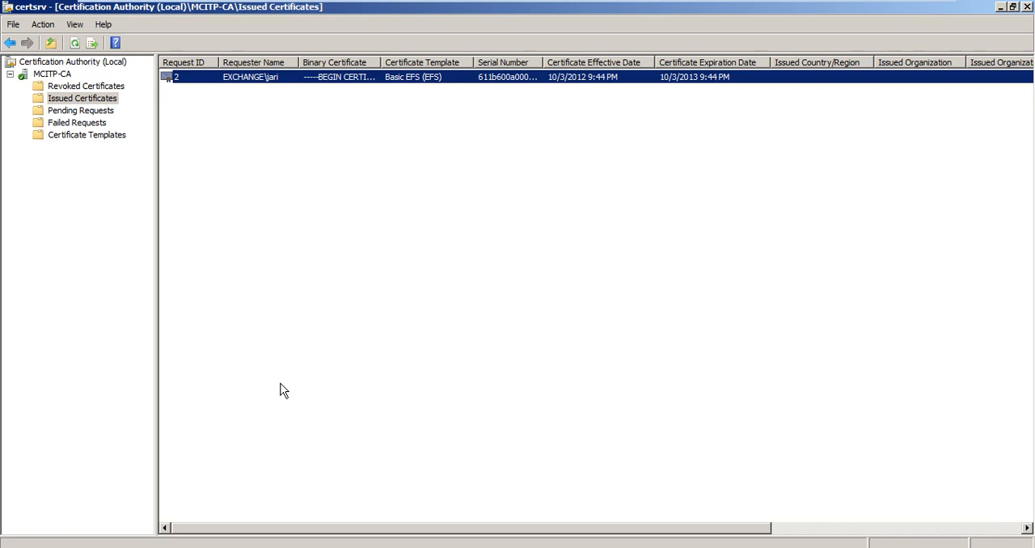
{"action": "left_click", "coordinate": [283, 390]}
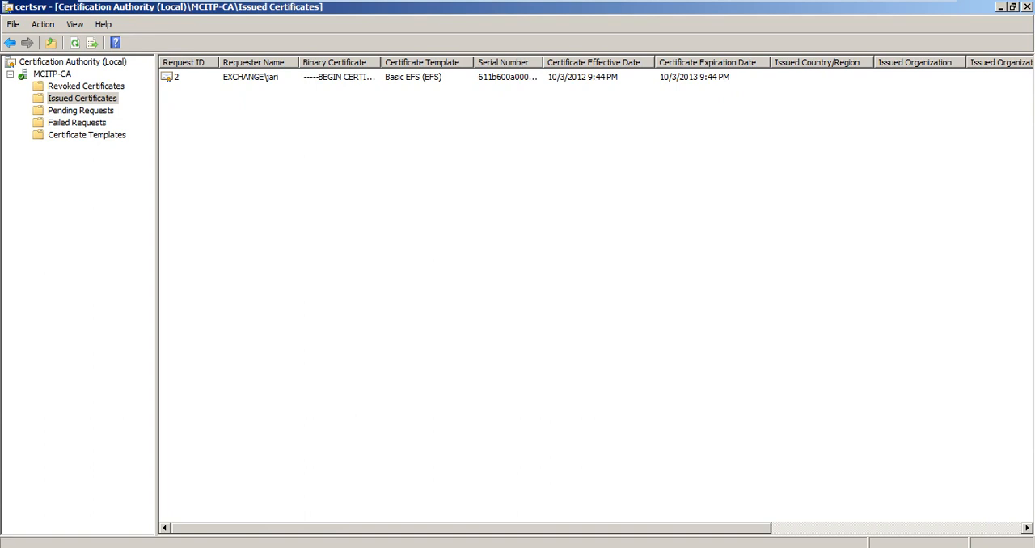
Step: Open an empty Microsoft Management Console window
{"action": "left_click", "coordinate": [16, 545]}
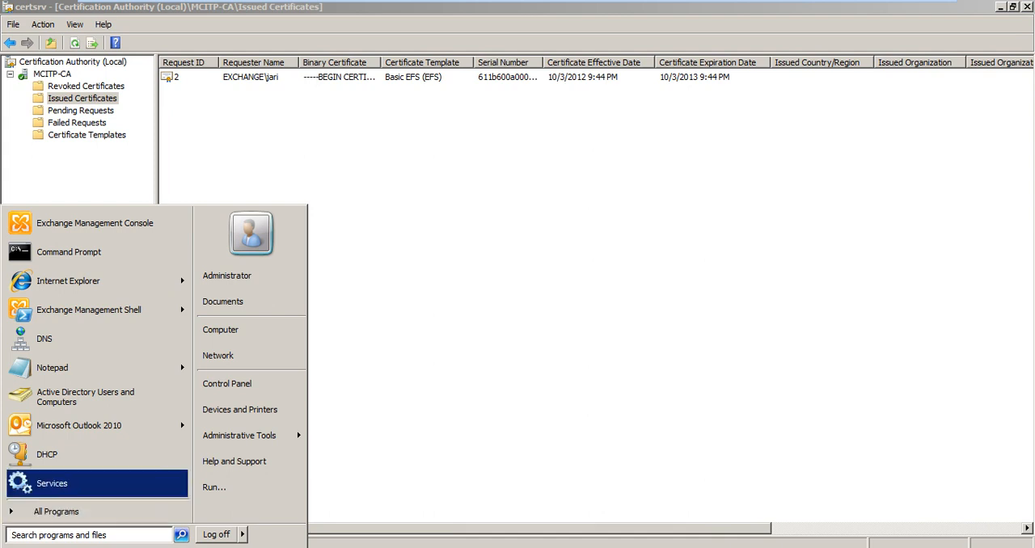
{"action": "left_click", "coordinate": [214, 487]}
{"action": "type", "text": "c"}
{"action": "key", "text": "BackSpace"}
{"action": "key", "text": "Escape"}
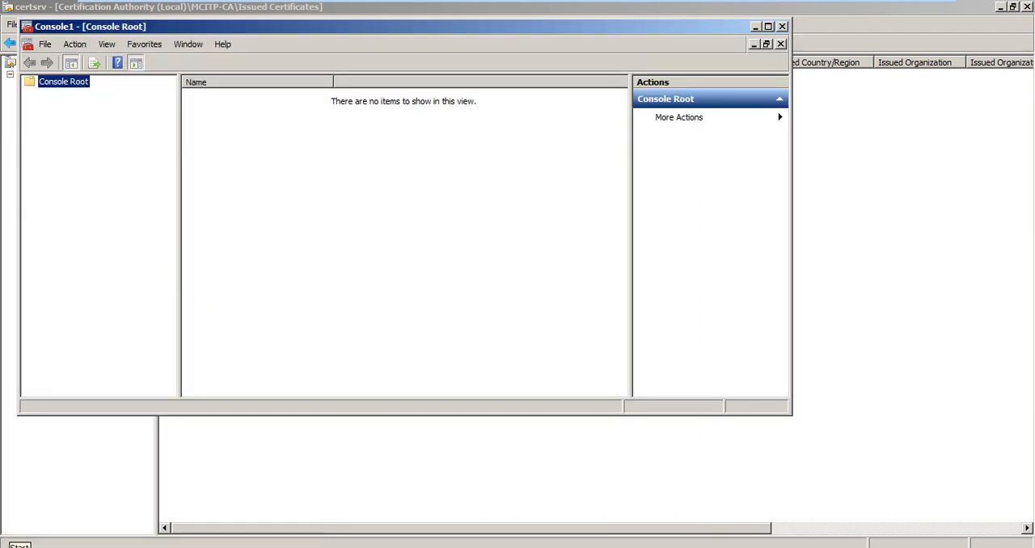
Step: Add the Certificates snap-in for My user account to the empty console
{"action": "left_click", "coordinate": [55, 46]}
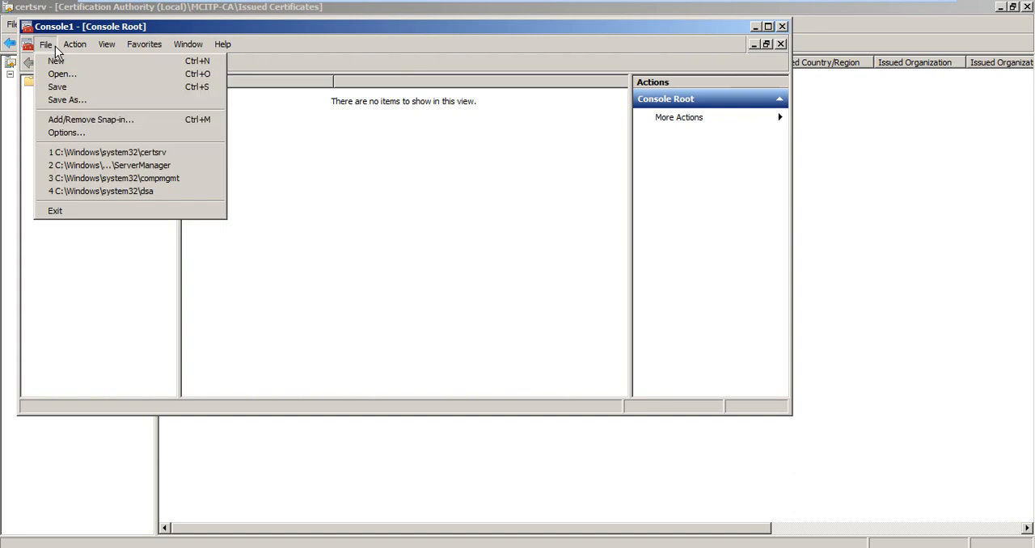
{"action": "left_click", "coordinate": [78, 121]}
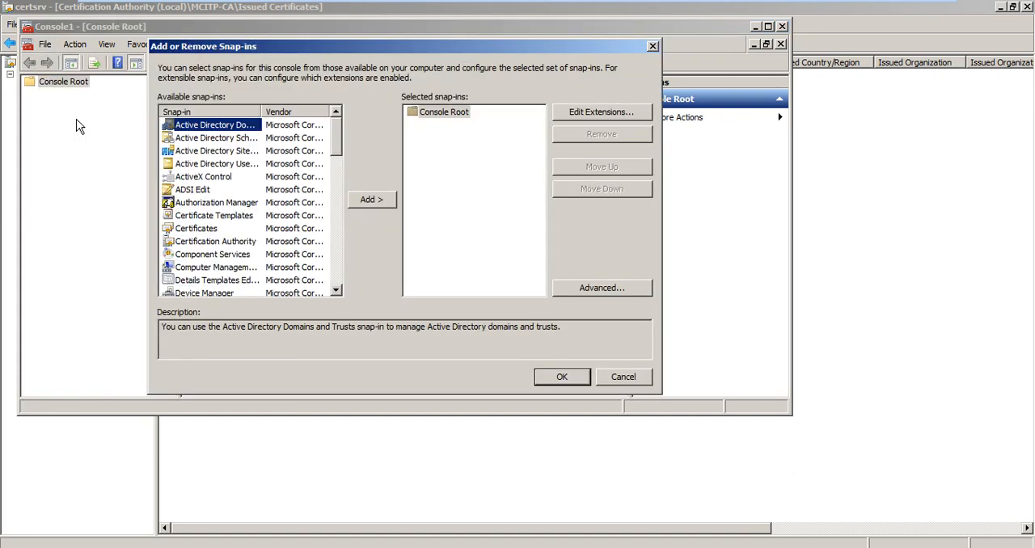
{"action": "left_click", "coordinate": [198, 228]}
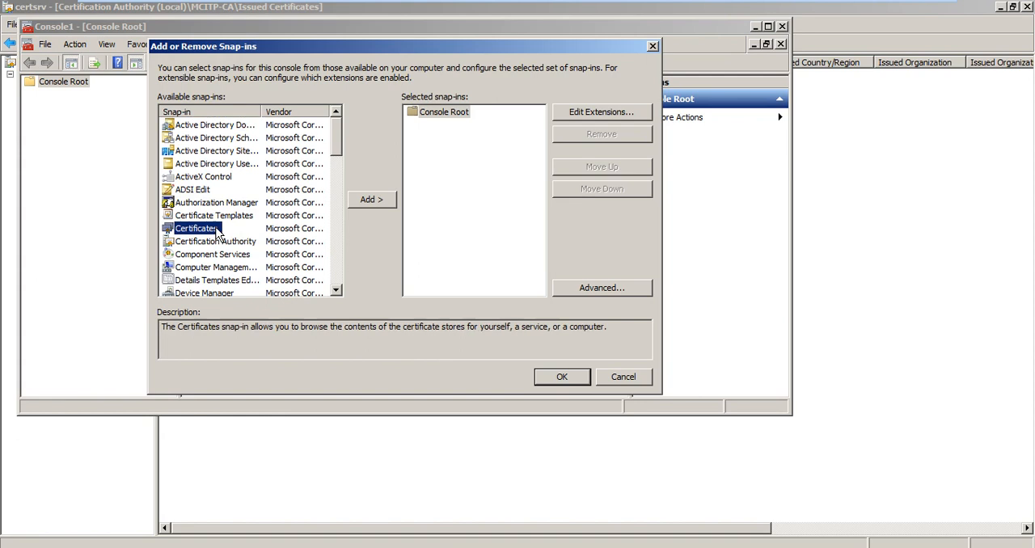
{"action": "left_click", "coordinate": [376, 200]}
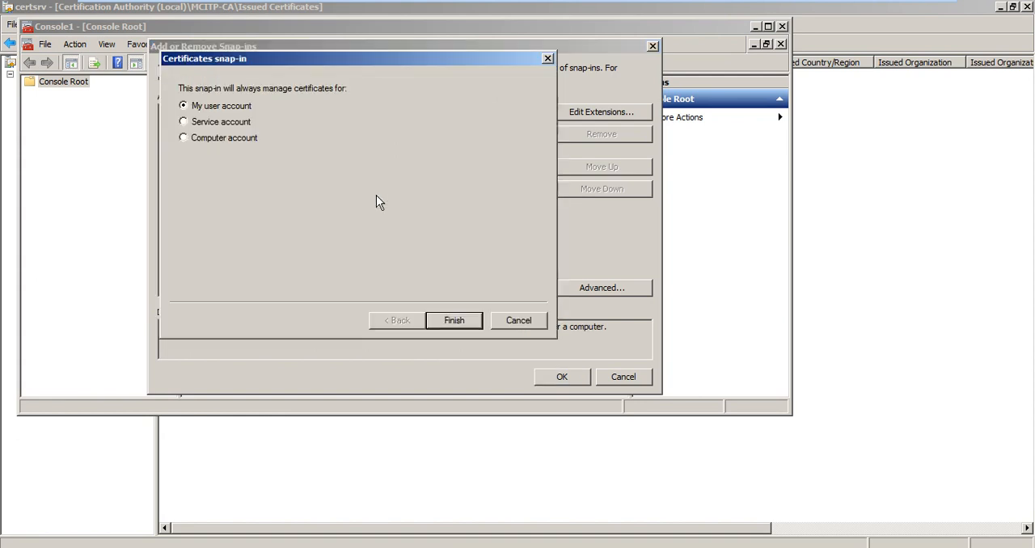
{"action": "left_click", "coordinate": [454, 321]}
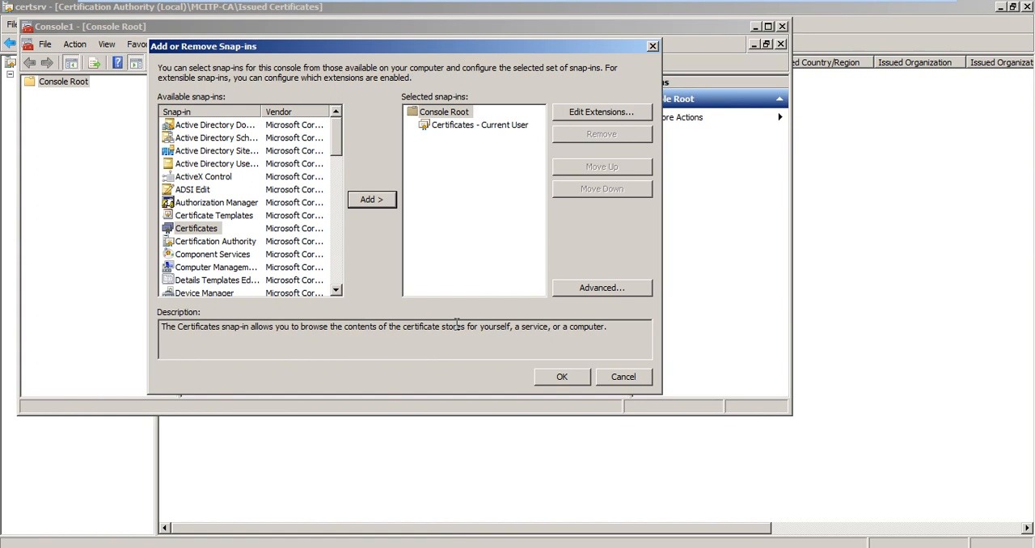
{"action": "left_click", "coordinate": [557, 380]}
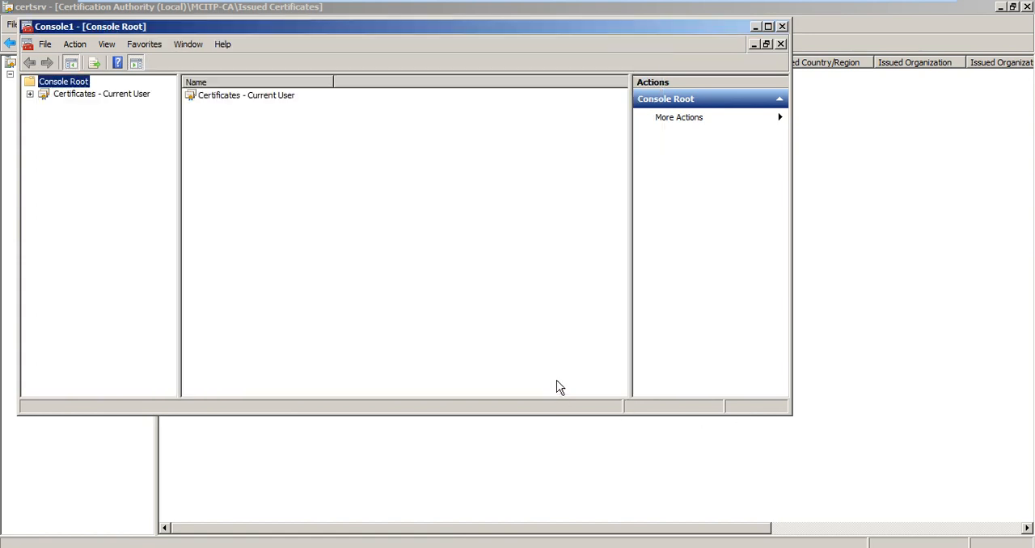
Step: Display the certificates in the current user's Personal store
{"action": "left_click", "coordinate": [217, 99]}
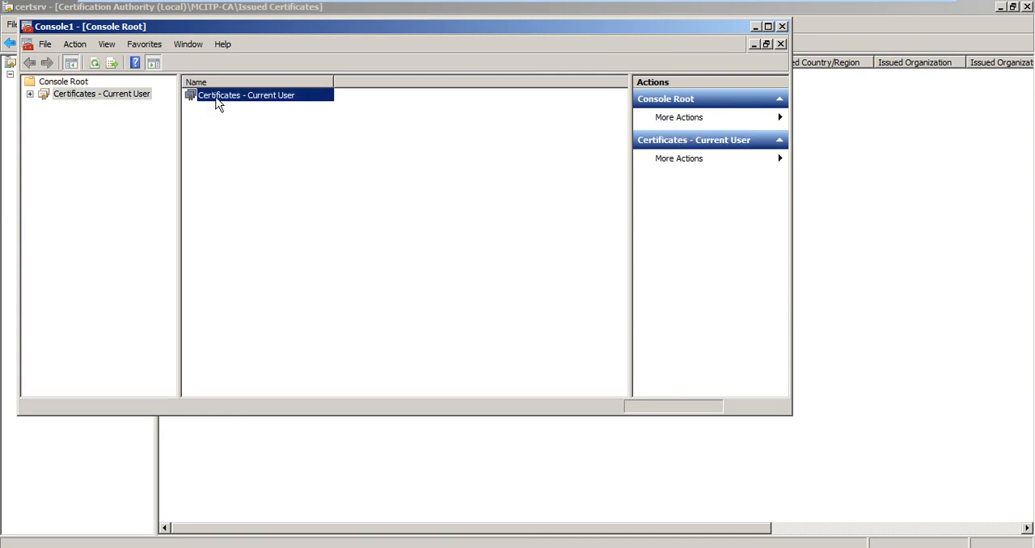
{"action": "double_click", "coordinate": [217, 99]}
{"action": "double_click", "coordinate": [216, 98]}
{"action": "double_click", "coordinate": [217, 99]}
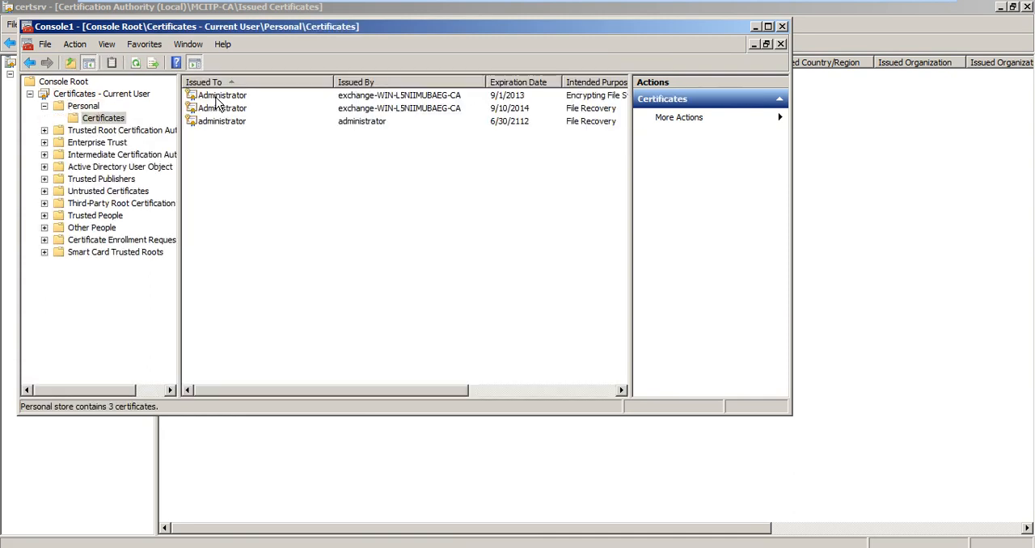
Step: Request a new User certificate for the Personal store through the Active Directory Enrollment Policy and complete the enrollment
{"action": "right_click", "coordinate": [265, 159]}
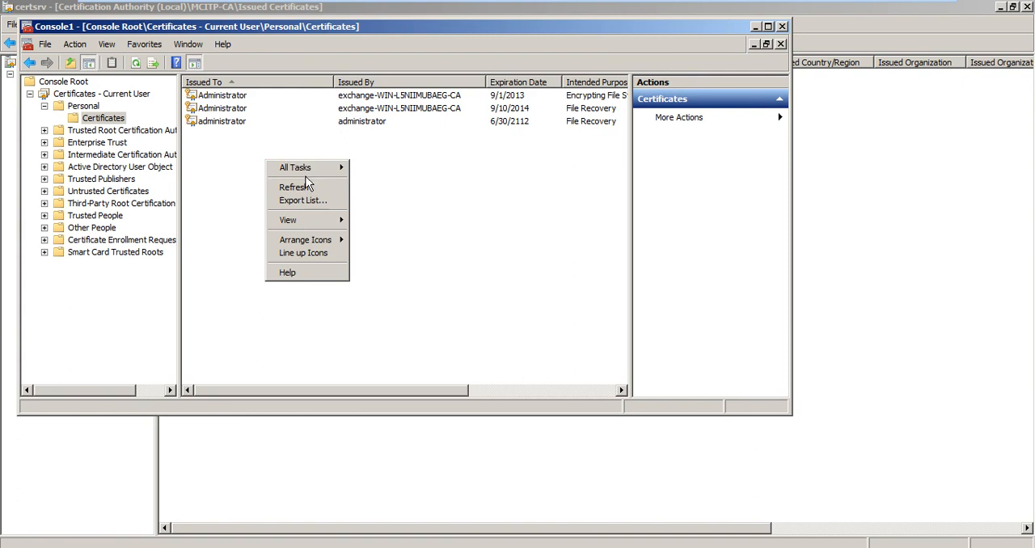
{"action": "mouse_move", "coordinate": [307, 167]}
{"action": "left_click", "coordinate": [378, 168]}
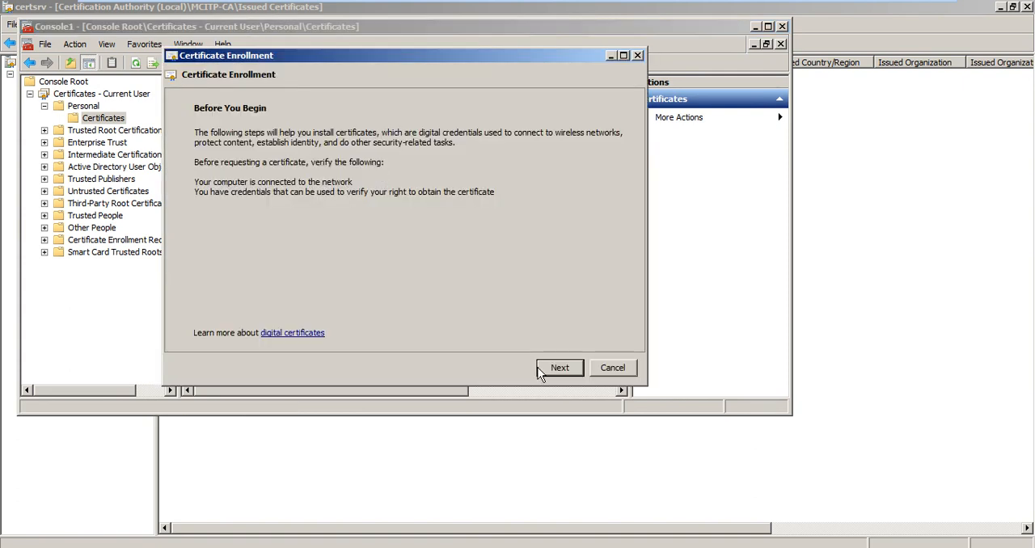
{"action": "left_click", "coordinate": [542, 374]}
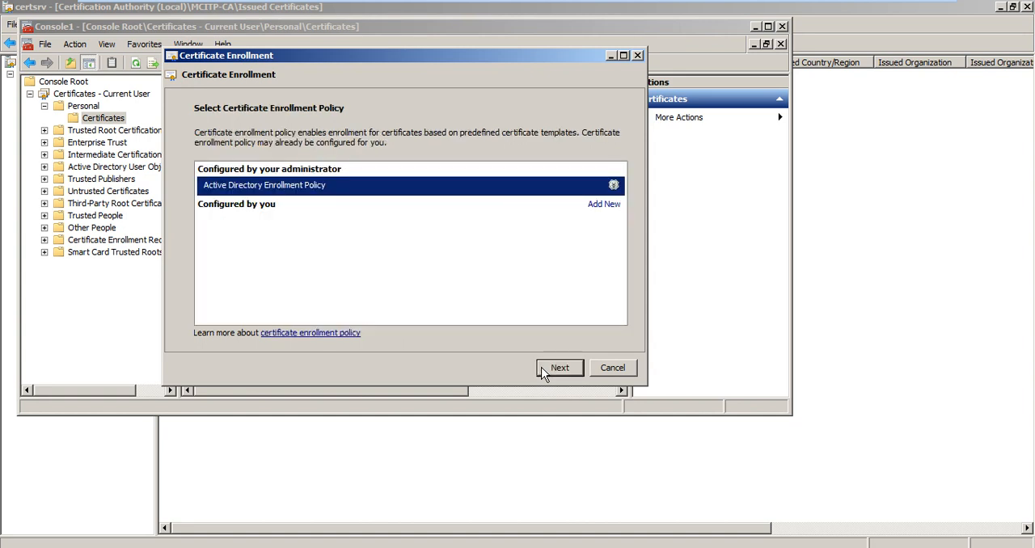
{"action": "left_click", "coordinate": [558, 368]}
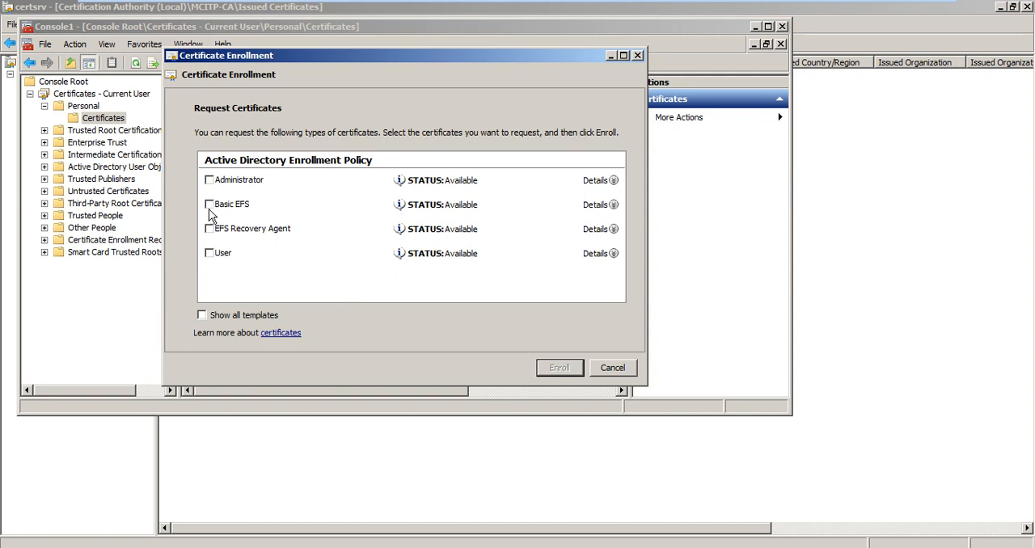
{"action": "left_click", "coordinate": [209, 254]}
{"action": "left_click", "coordinate": [541, 373]}
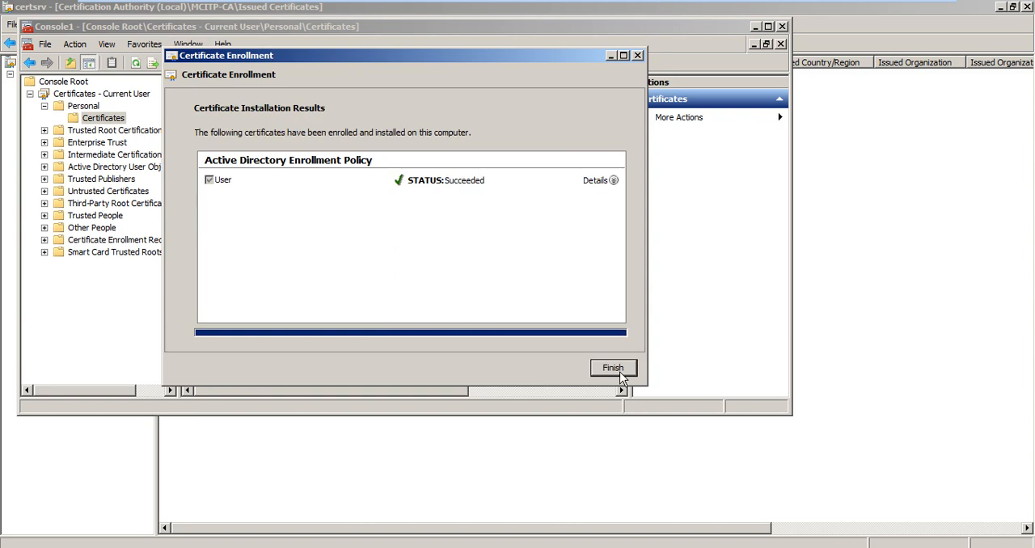
{"action": "left_click", "coordinate": [613, 368]}
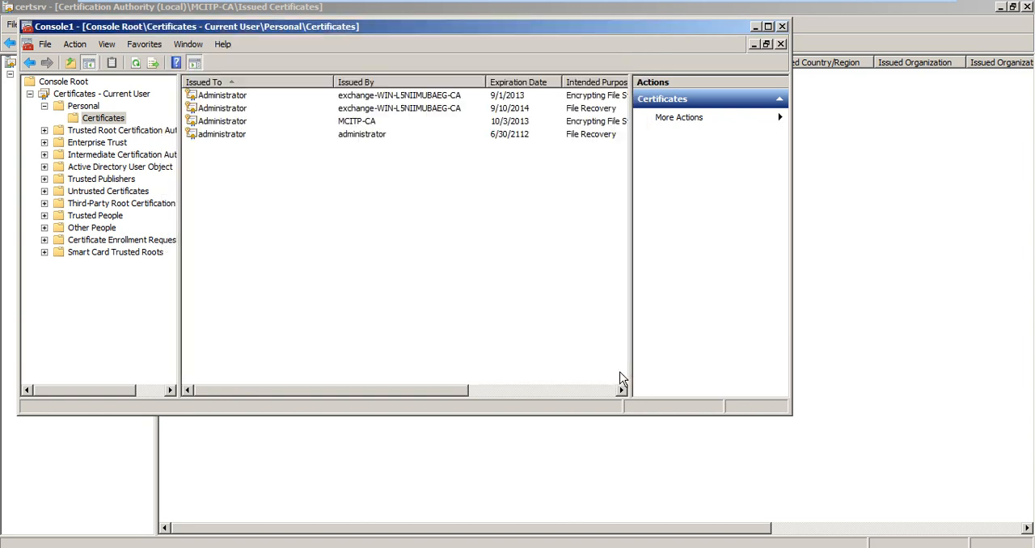
Step: Select the personal certificate issued by MCITP-CA, return to the Certification Authority console and refresh its issued certificates
{"action": "left_click", "coordinate": [328, 125]}
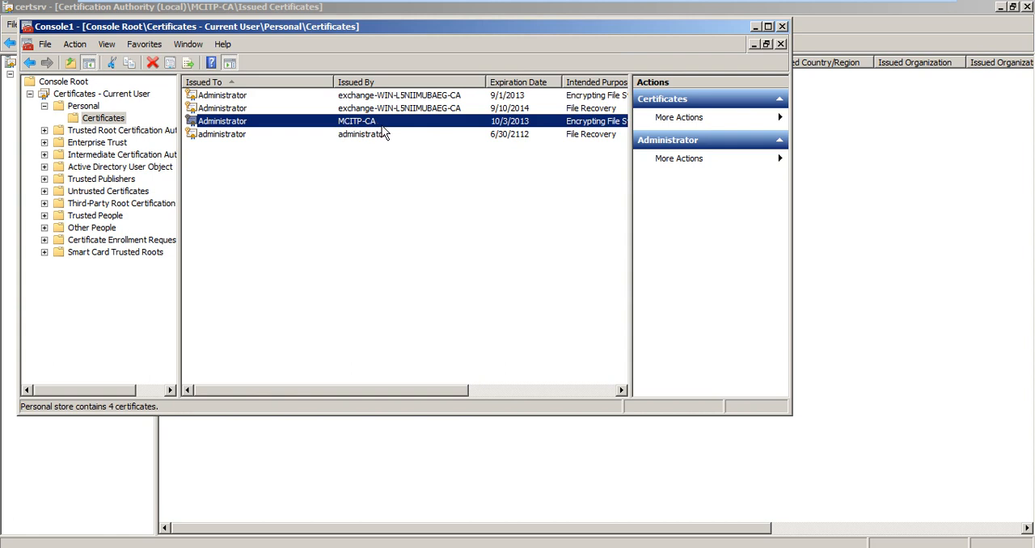
{"action": "left_click", "coordinate": [501, 497]}
{"action": "key", "text": "F5"}
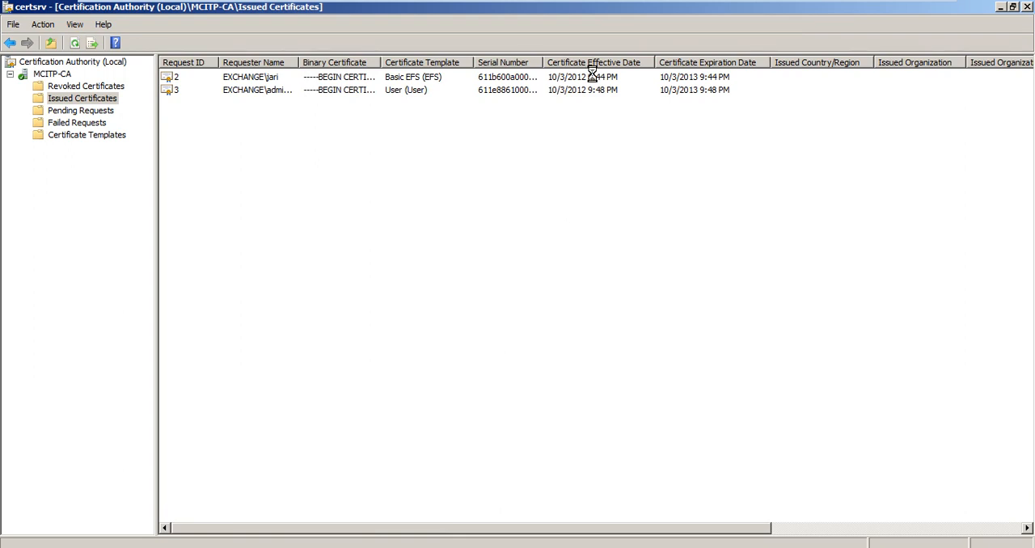
Step: Take the Windows Server 2008 R2 with Exchange virtual machine out of full-screen mode
{"action": "mouse_move", "coordinate": [680, 5]}
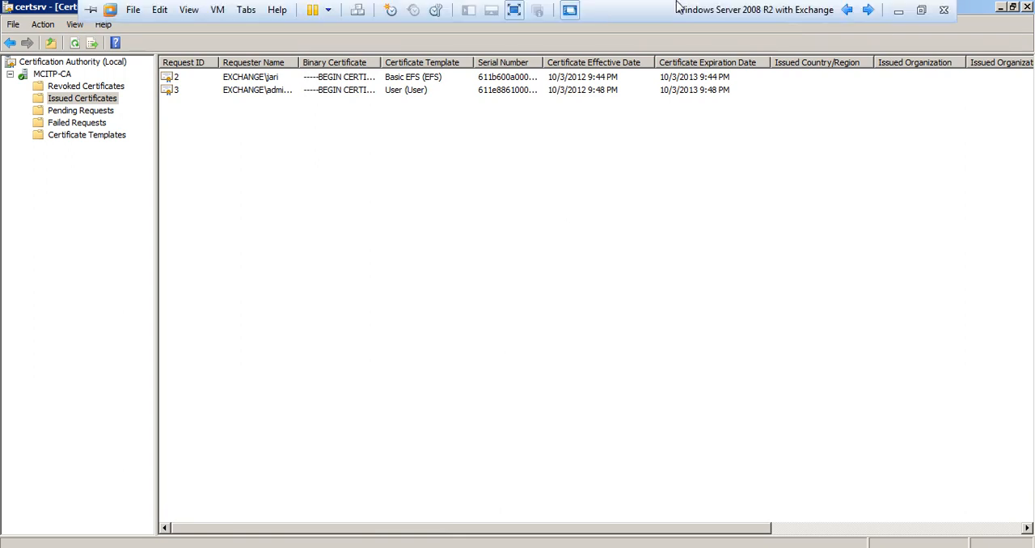
{"action": "left_click", "coordinate": [922, 11]}
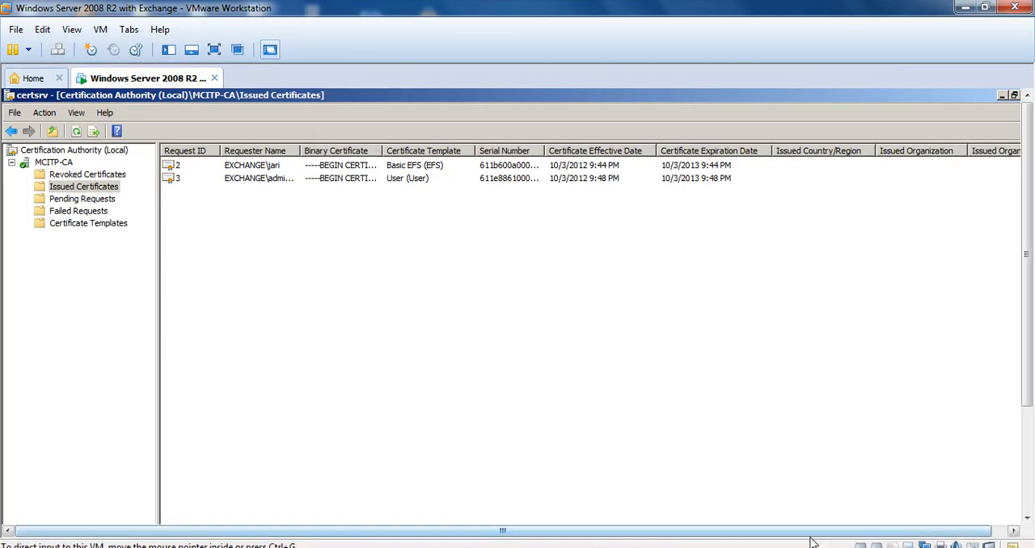
{"action": "key", "text": "F9"}
{"action": "key", "text": "F9"}
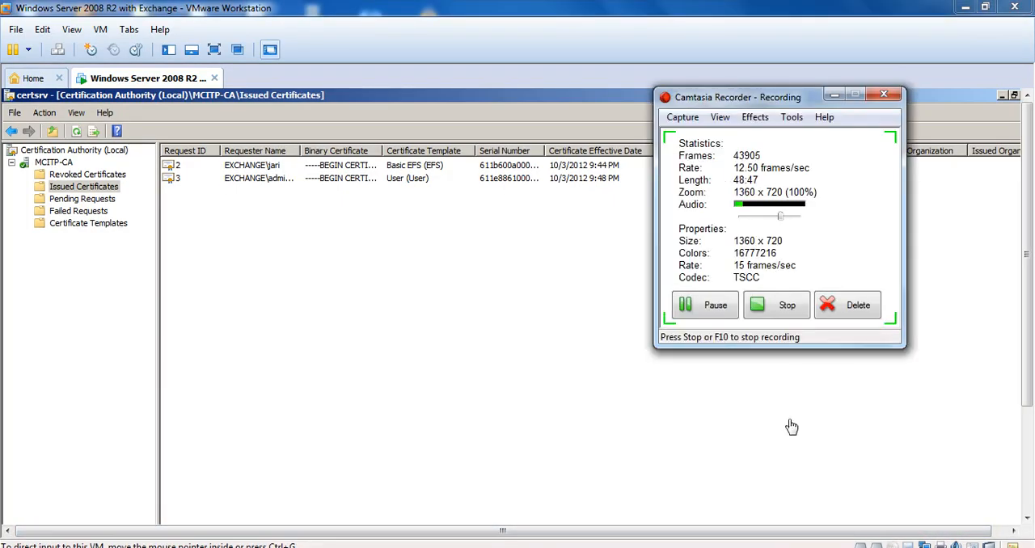